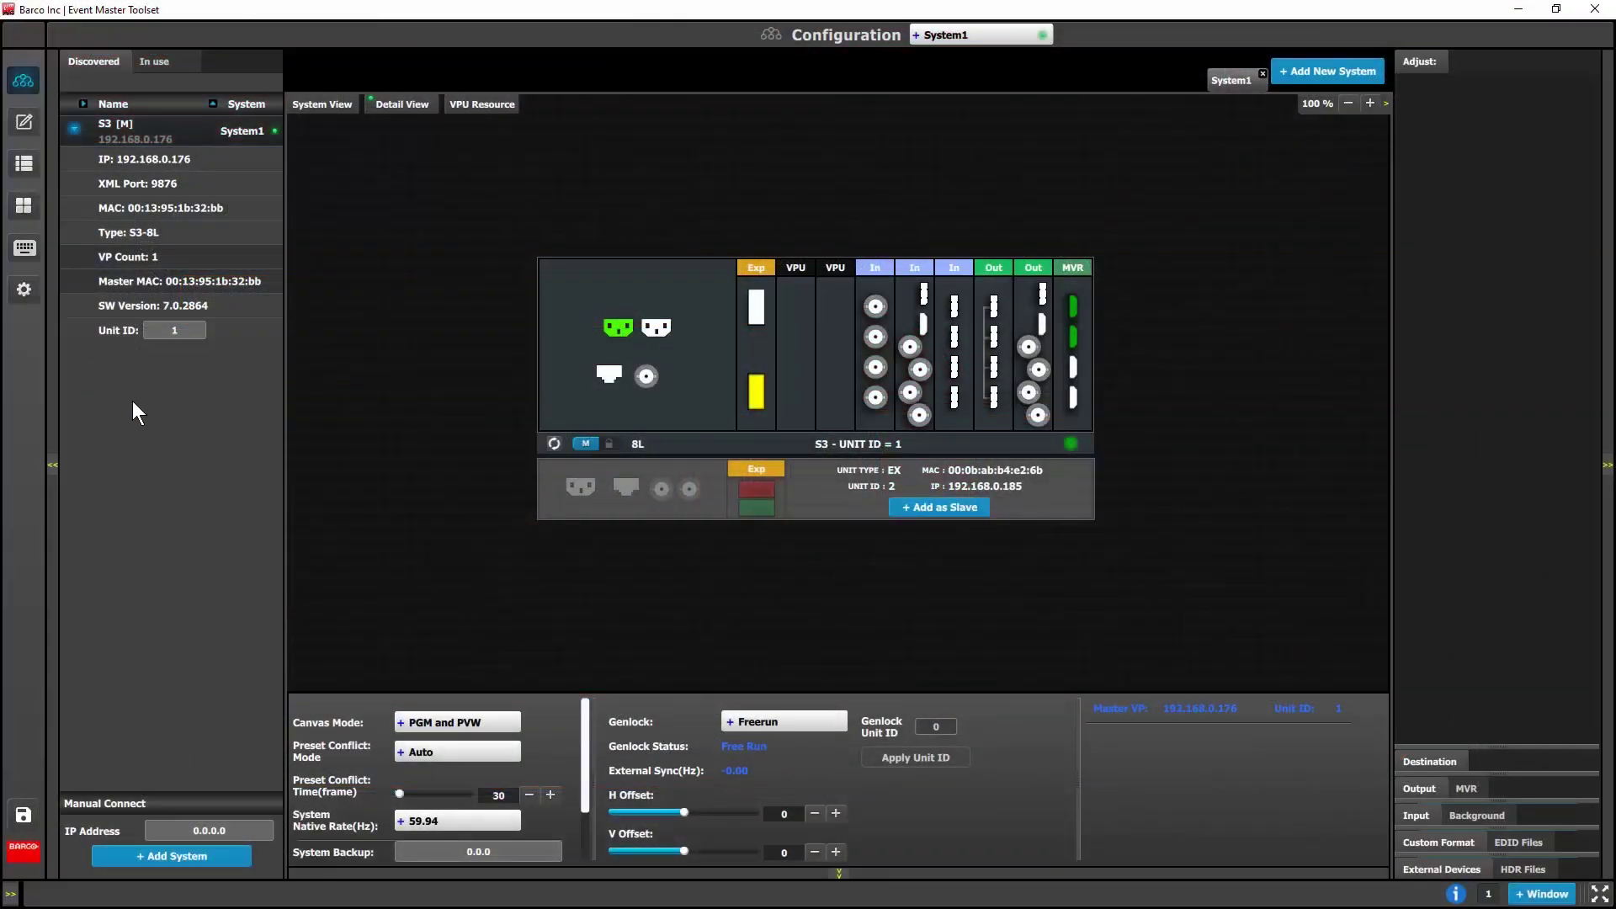
# Step: Enable CXP communication on the S3's Exp port and add the EX unit as slave, unit ID 2
pyautogui.click(808, 446)
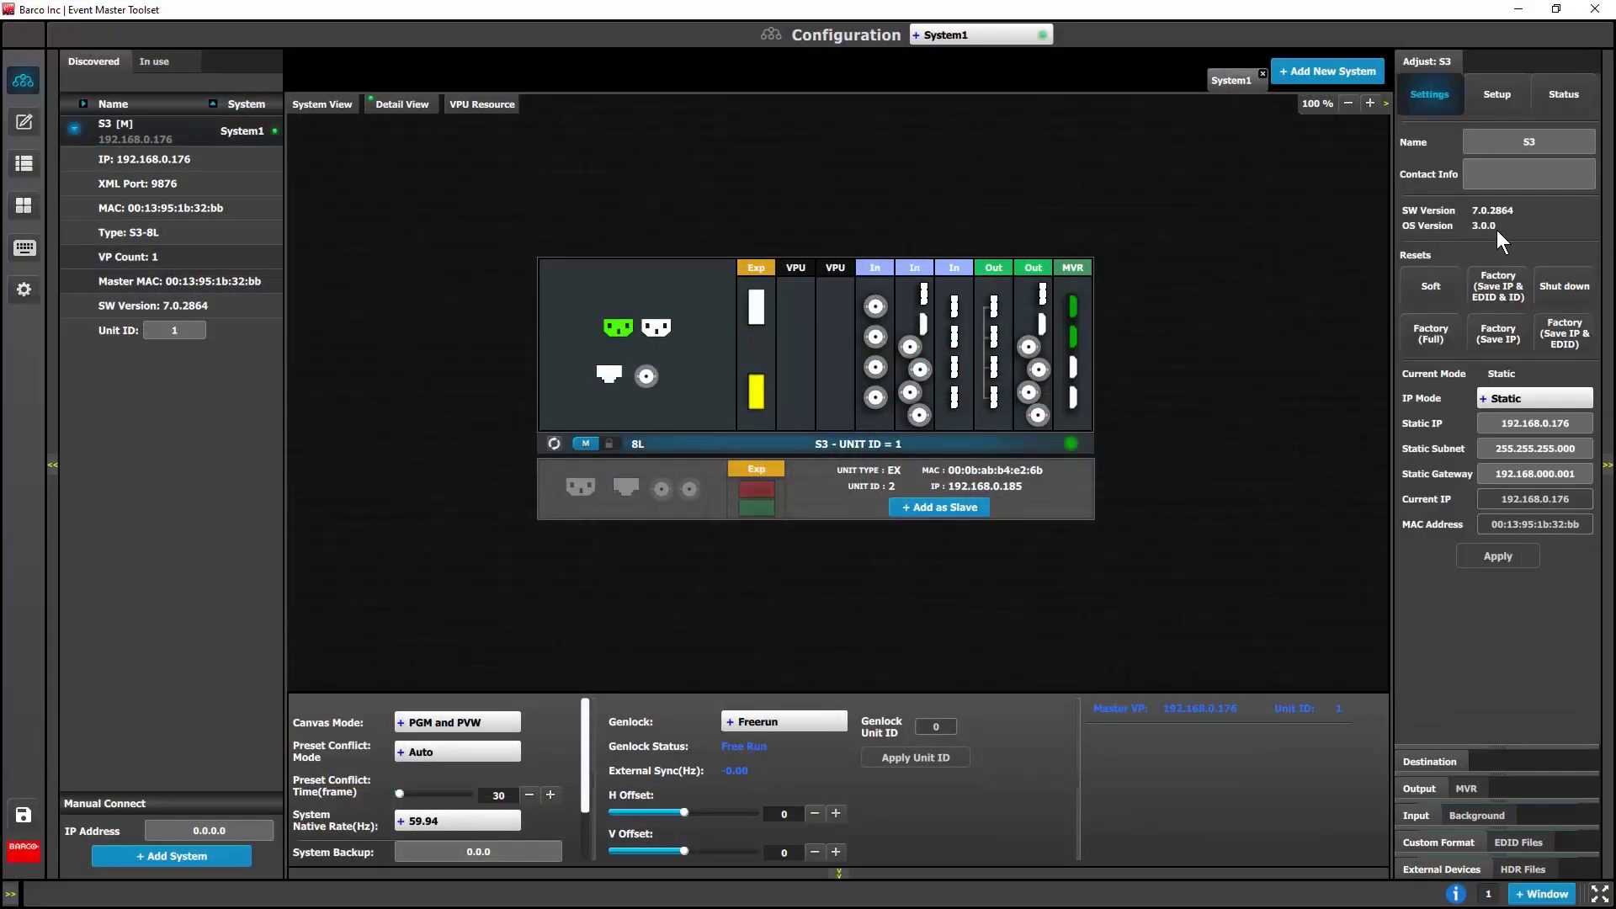
pyautogui.click(757, 392)
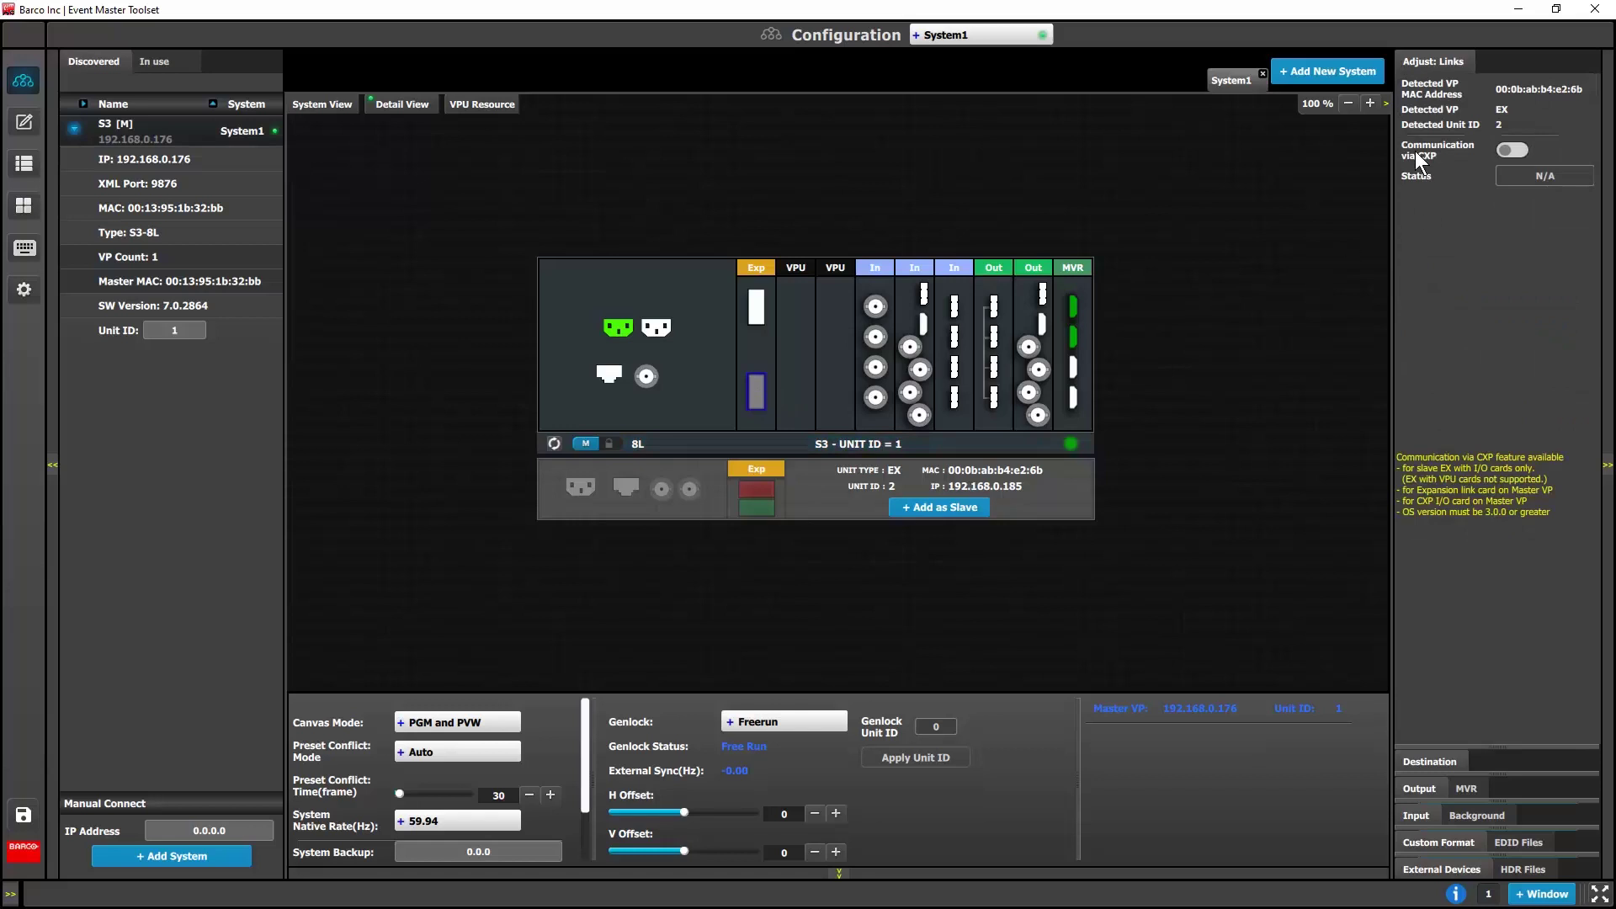
pyautogui.click(1501, 149)
pyautogui.click(941, 506)
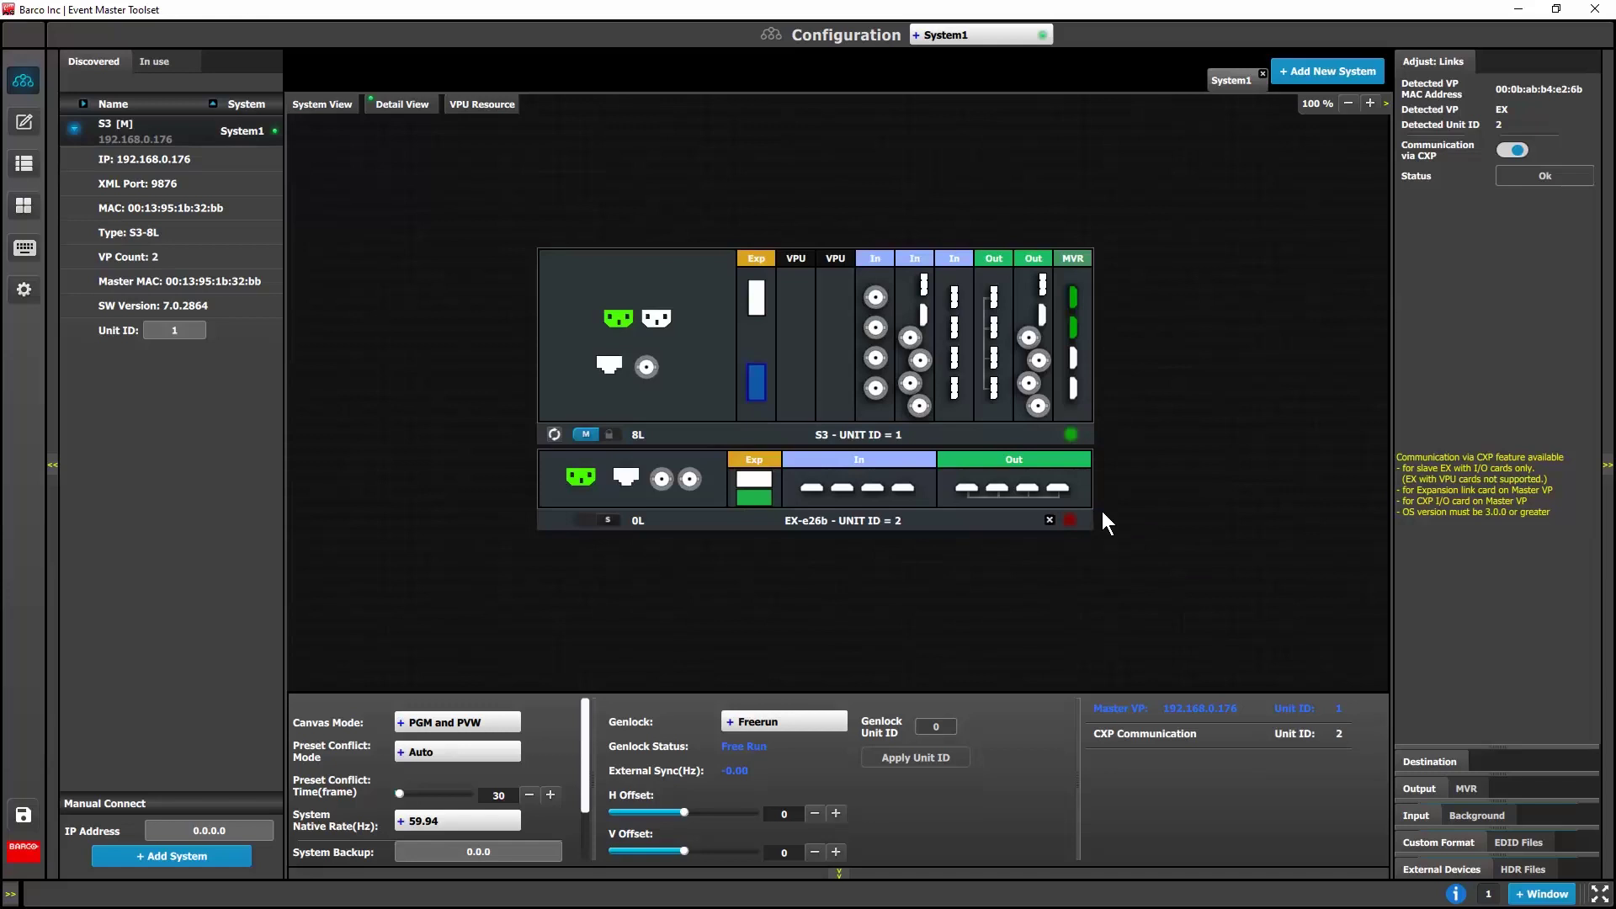
pyautogui.click(335, 108)
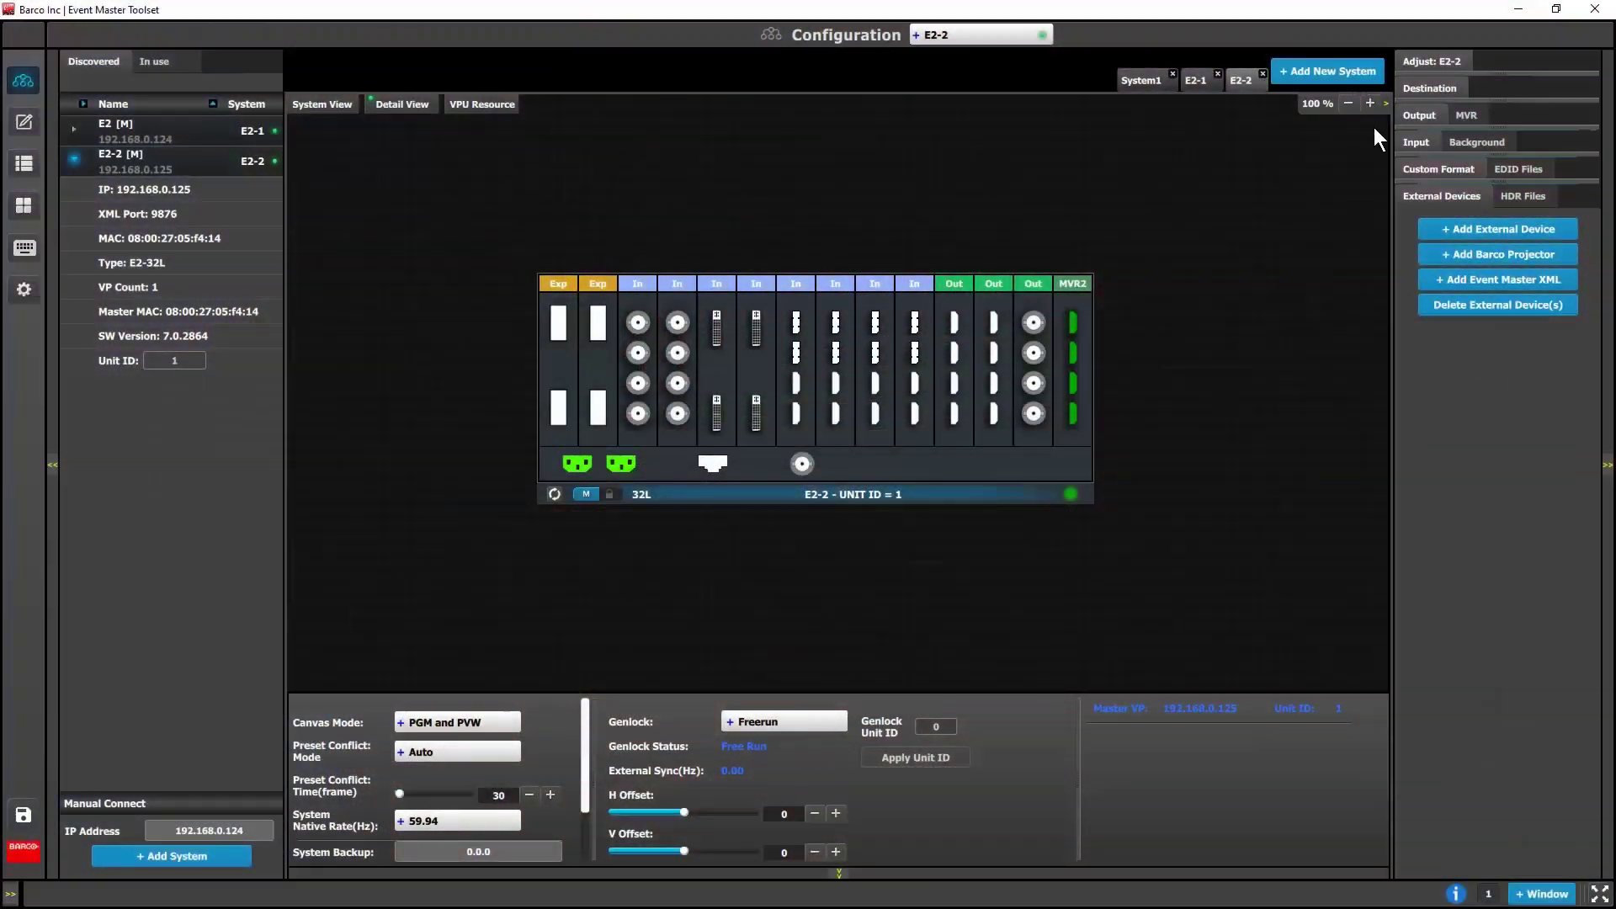
# Step: Set the E2-2's last-slot multiviewer to One 4K output
pyautogui.click(1423, 63)
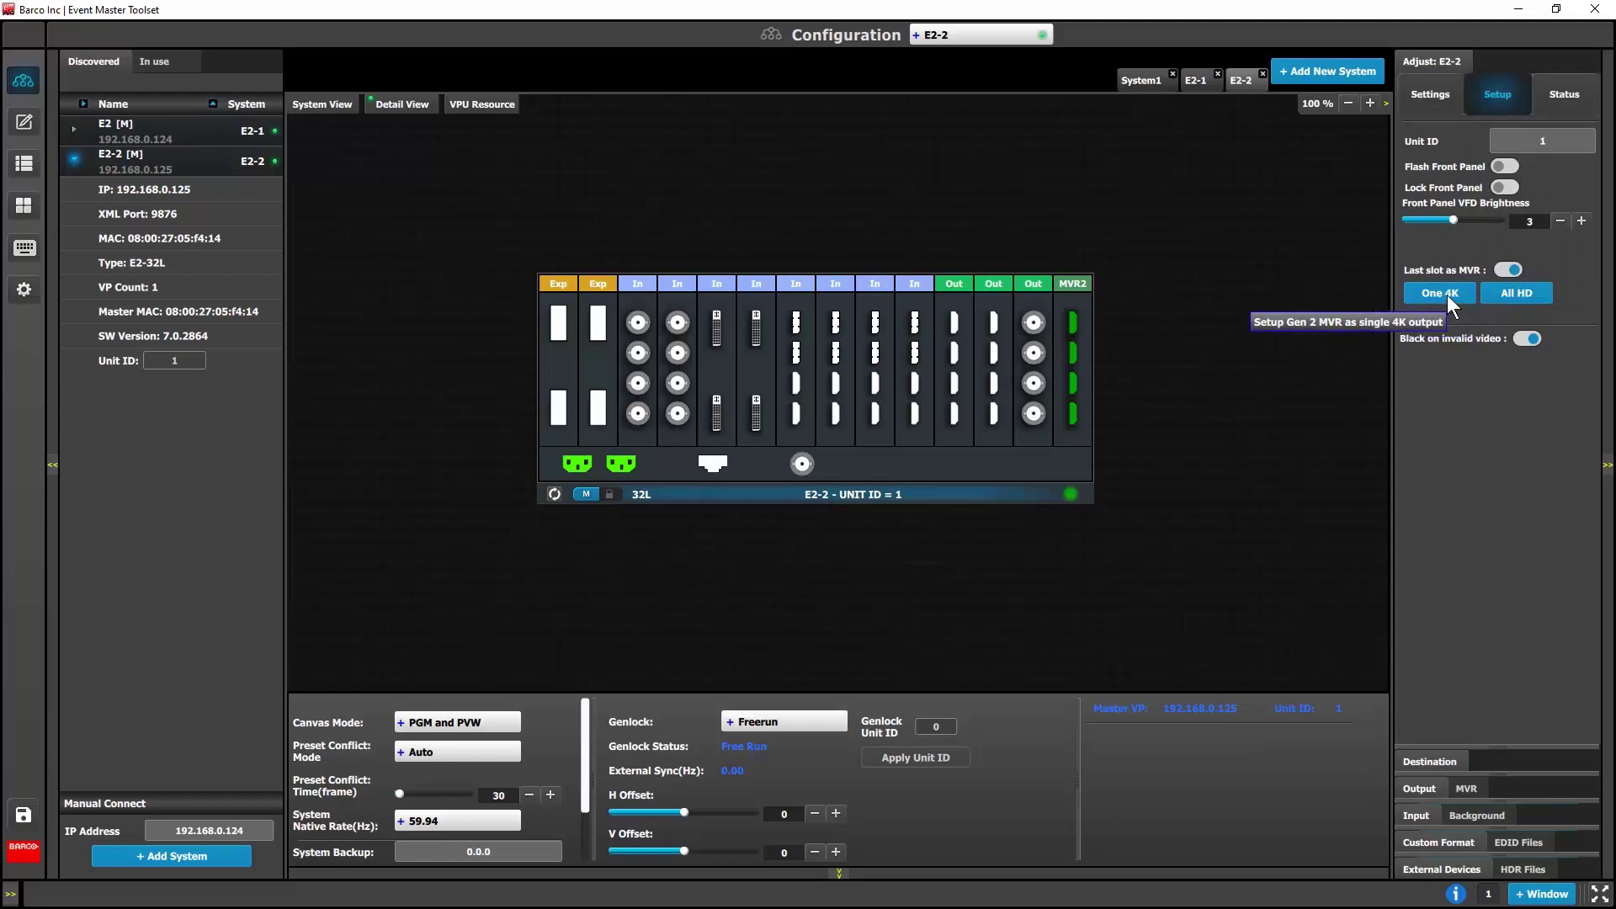
pyautogui.click(23, 206)
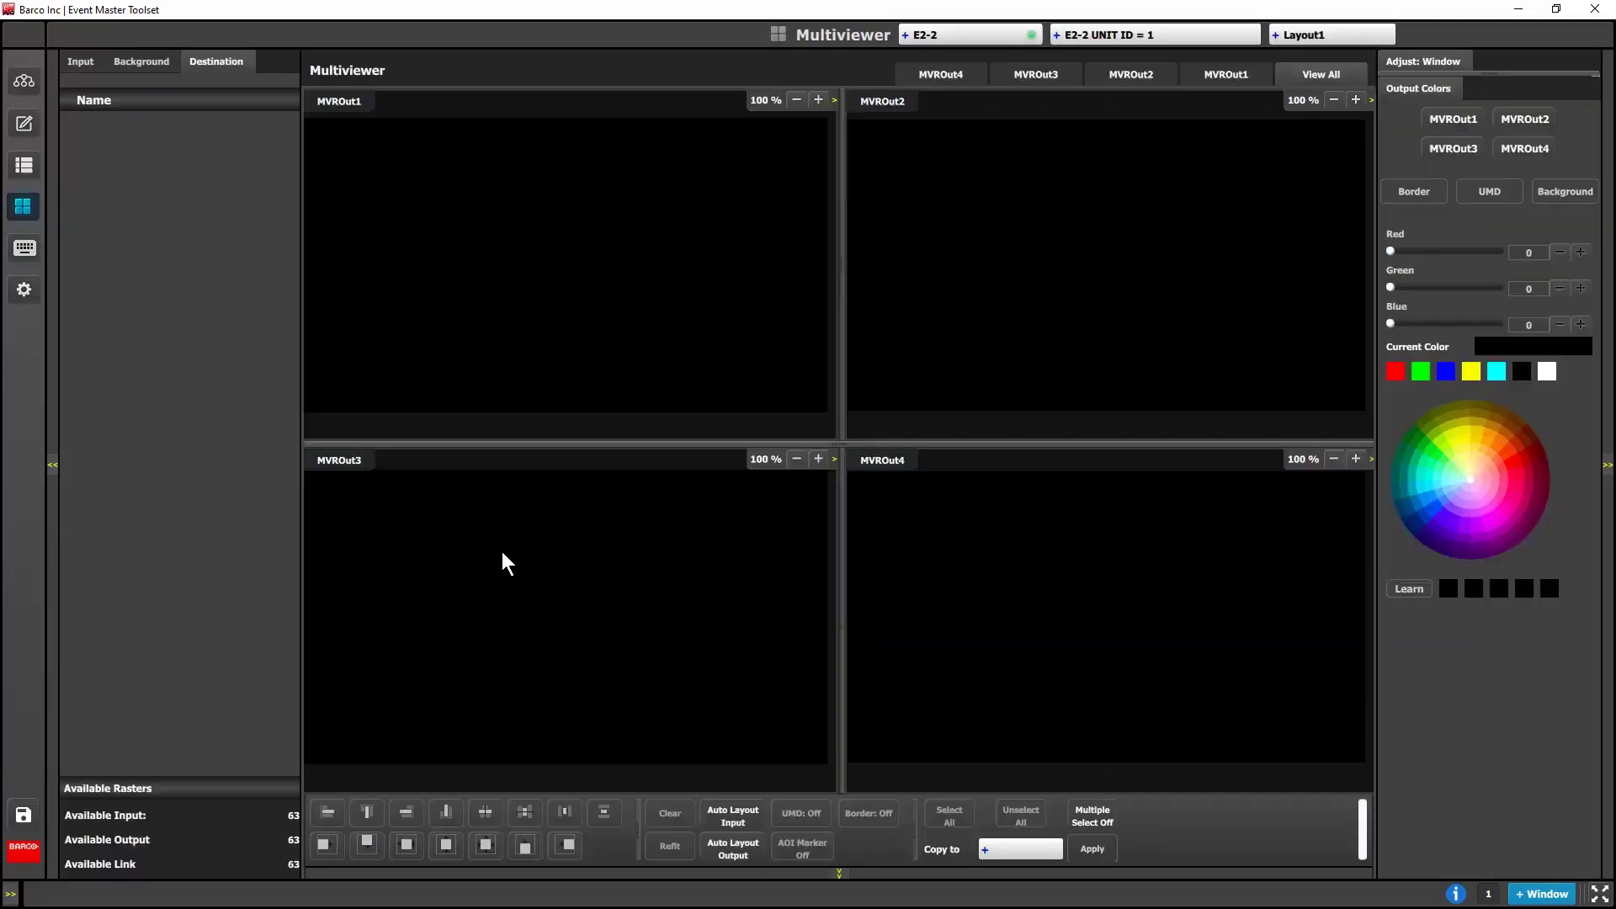
pyautogui.click(23, 81)
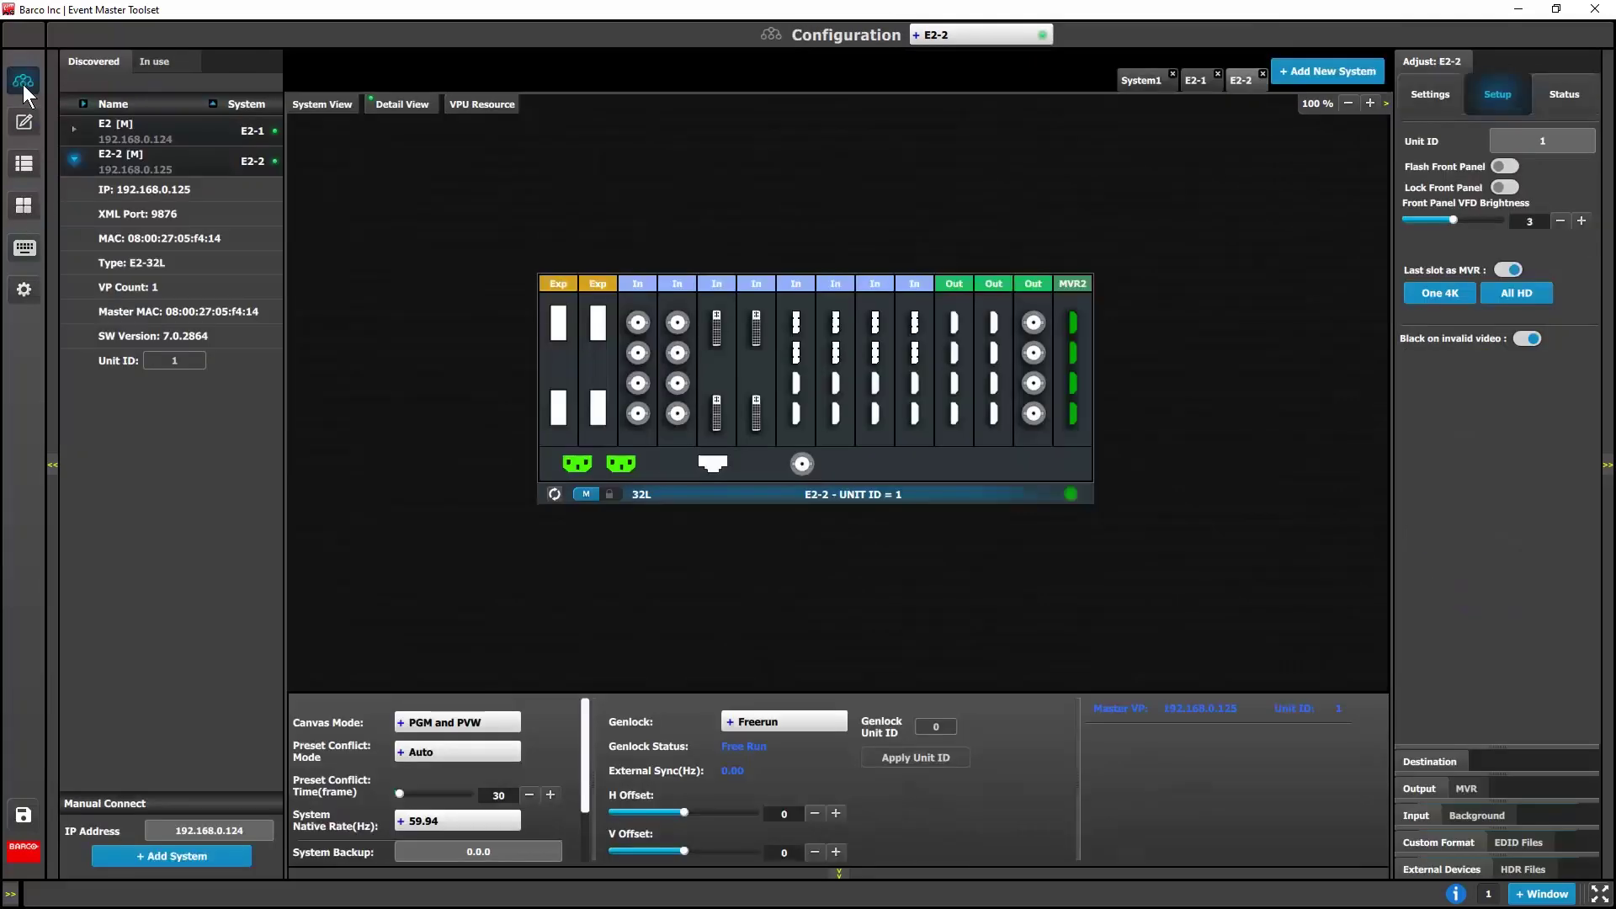
pyautogui.click(1436, 293)
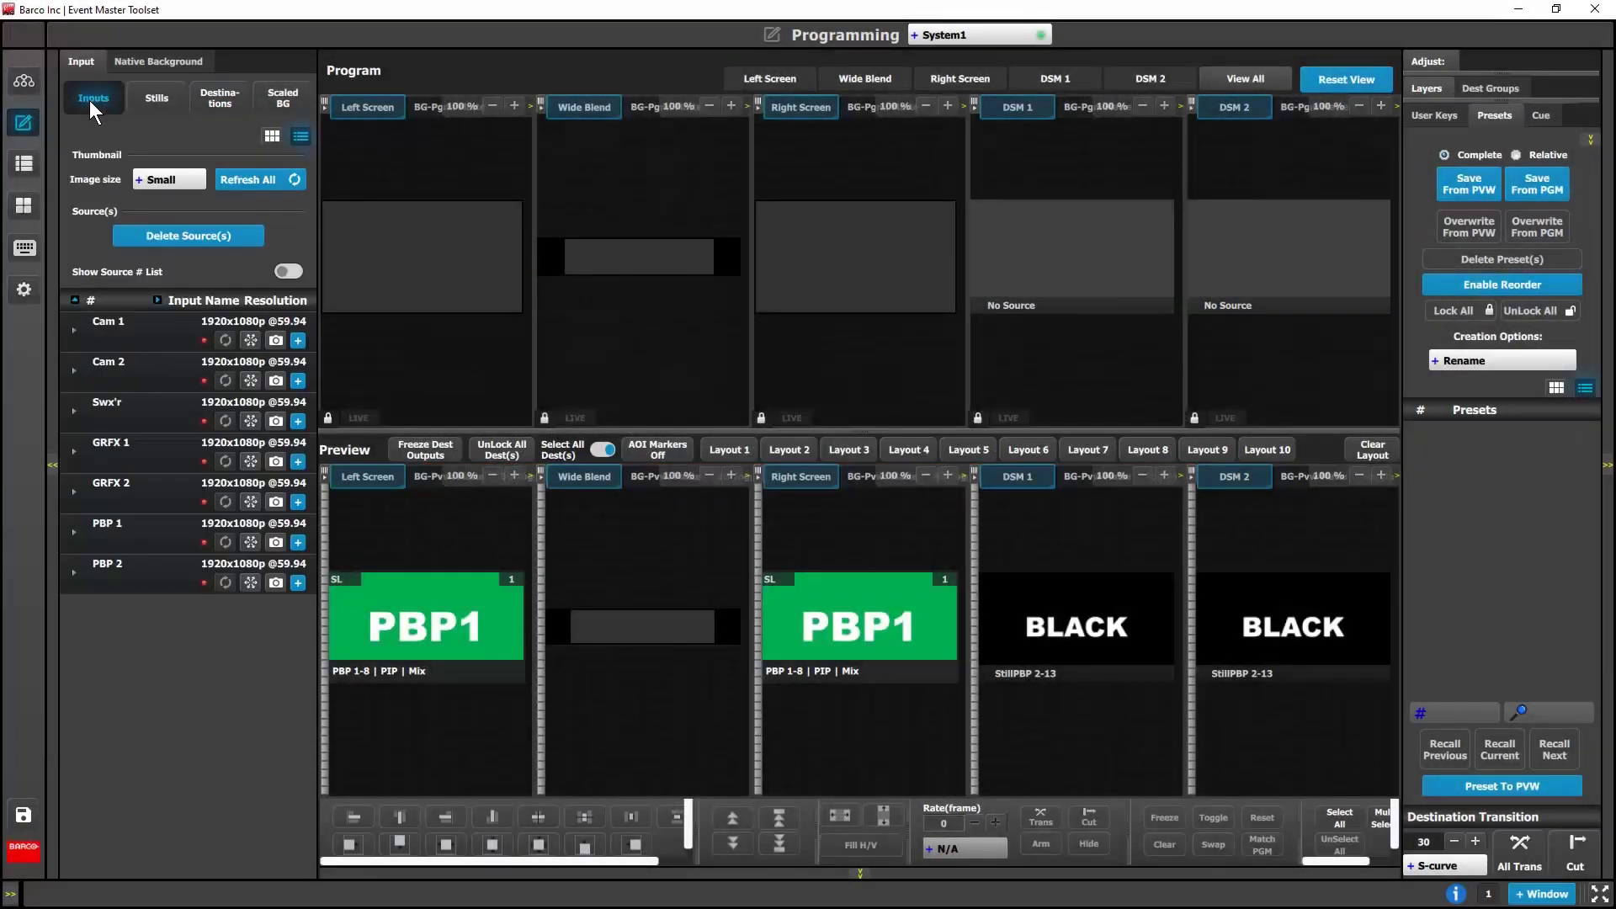
# Step: Unlock the Program Left Screen and drop Cam 1 onto it as a layer
pyautogui.moveTo(128, 311); pyautogui.dragTo(357, 241)
pyautogui.click(1456, 895)
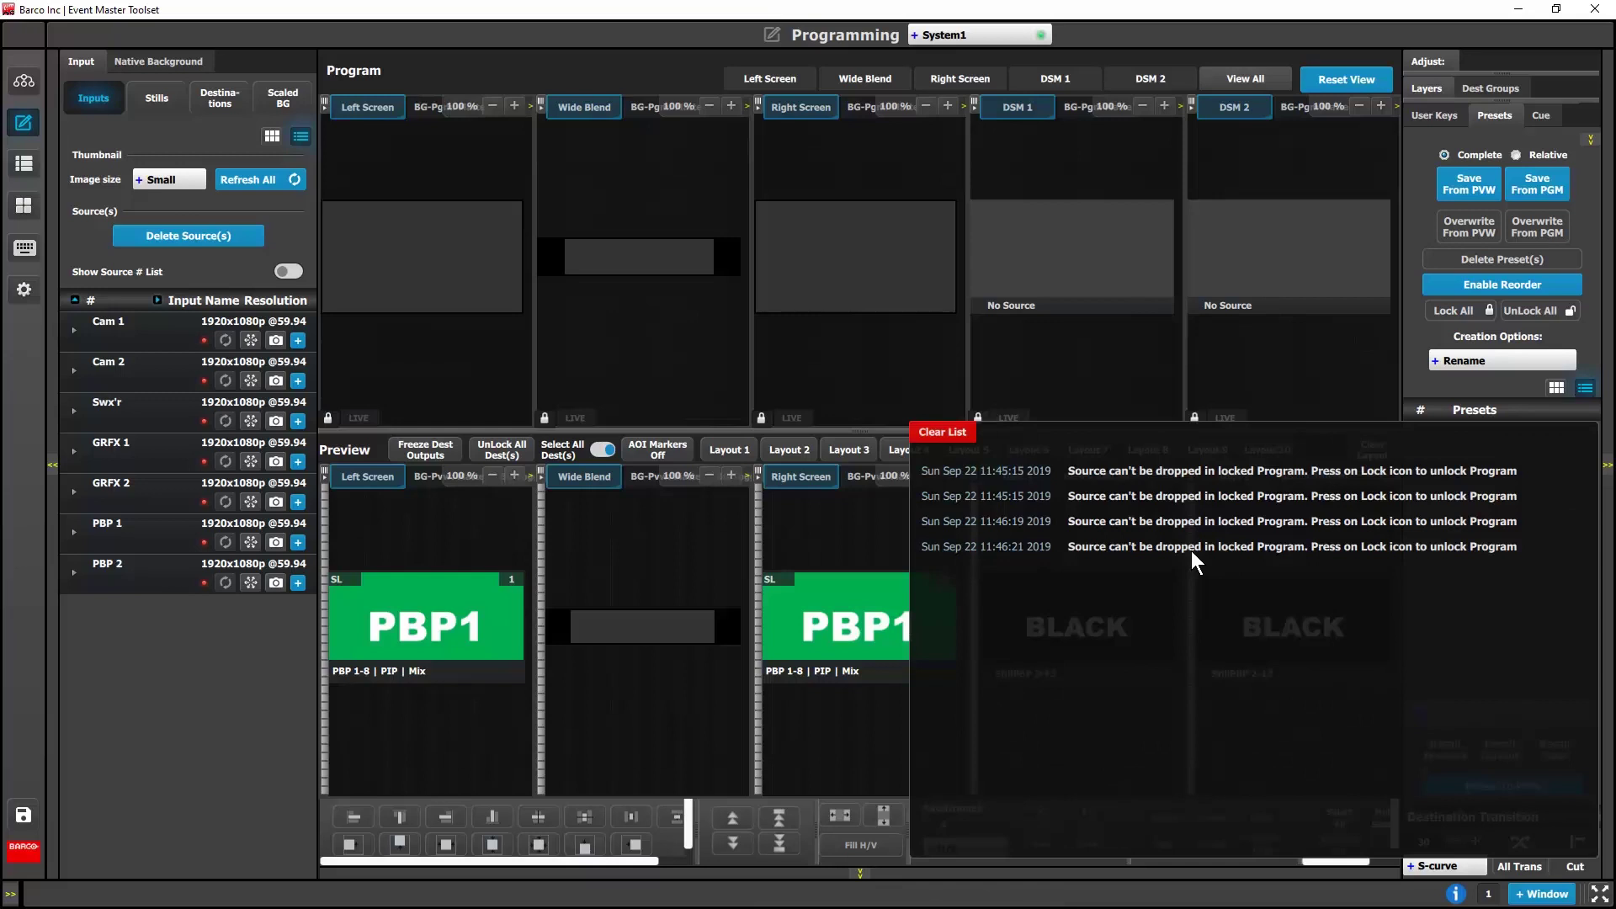
pyautogui.click(330, 417)
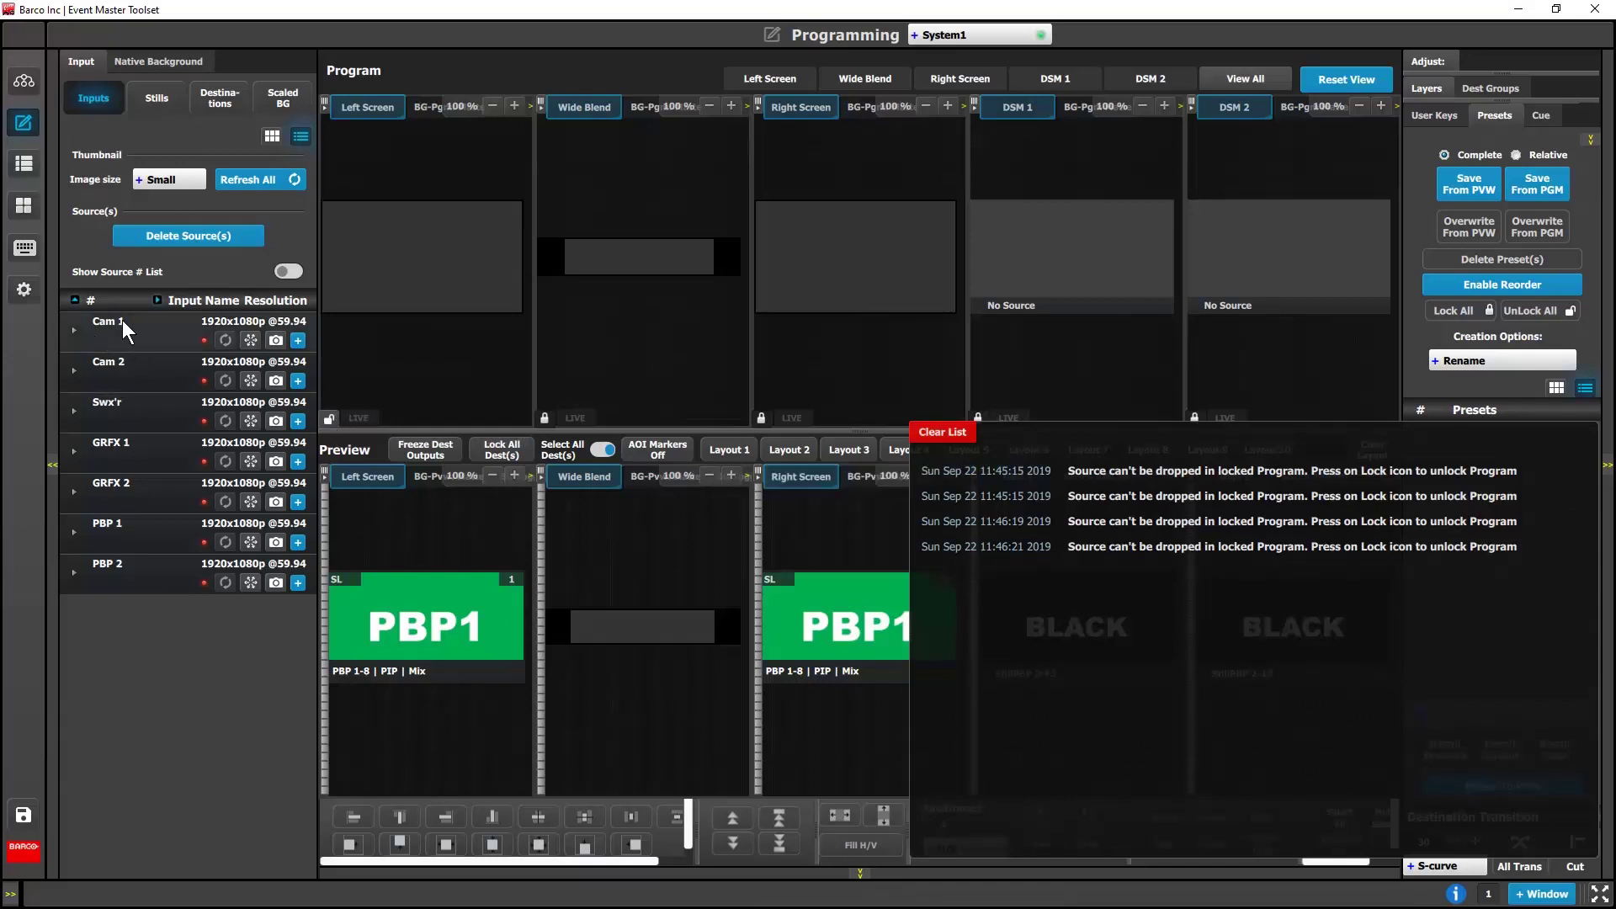
pyautogui.moveTo(123, 320); pyautogui.dragTo(395, 246)
pyautogui.click(1457, 895)
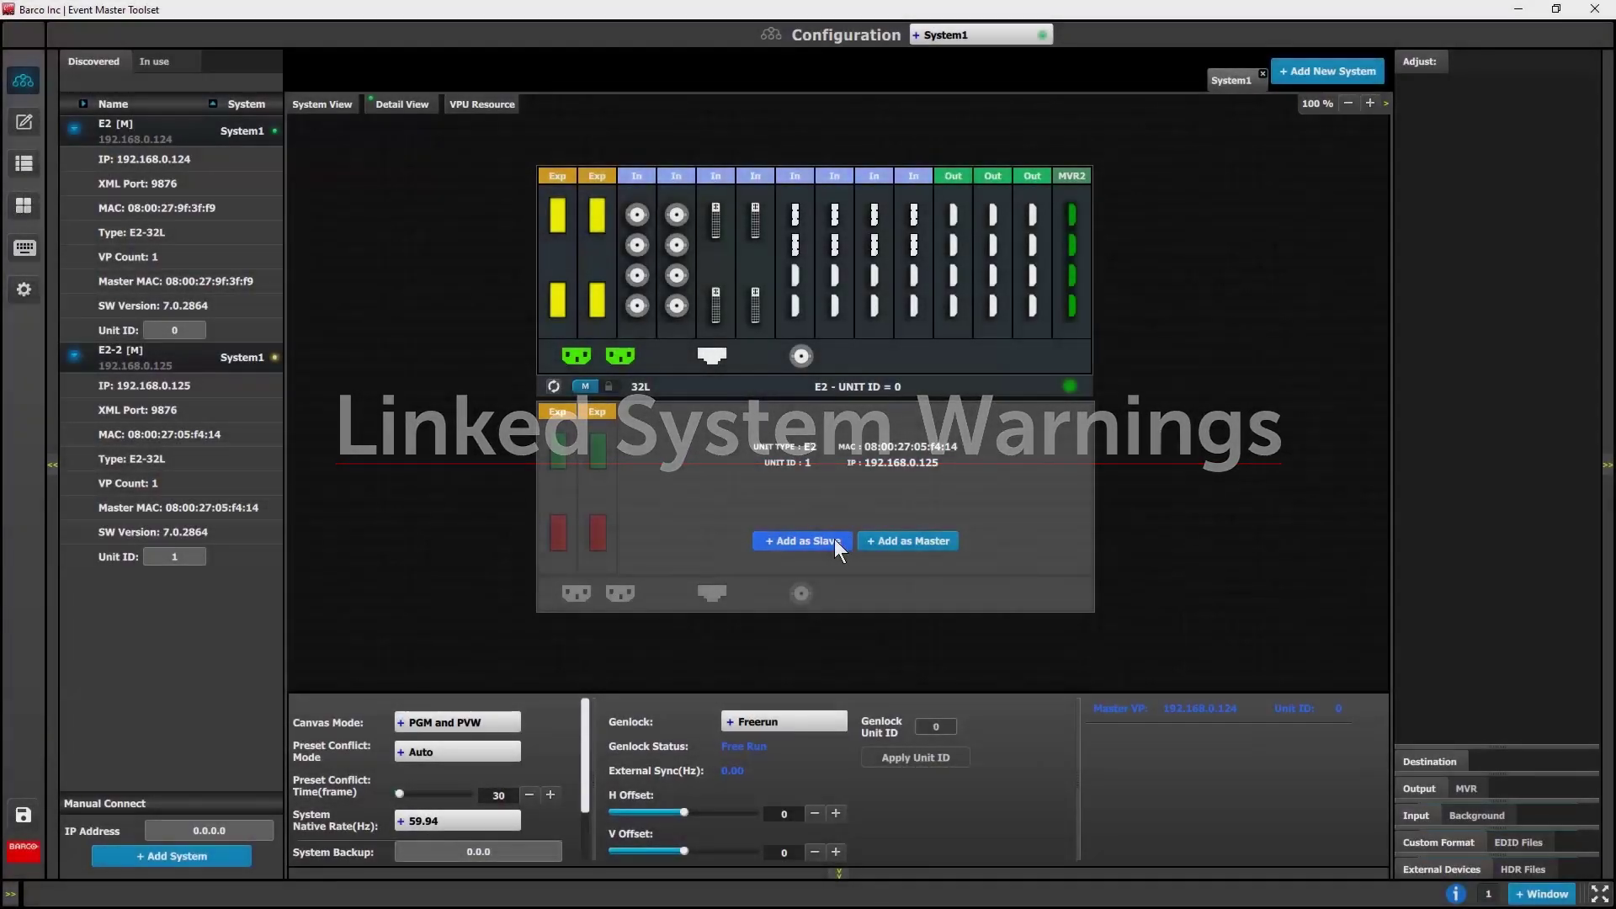
# Step: Add the E2-2 chassis as a slave to the E2 and show the System View
pyautogui.click(779, 538)
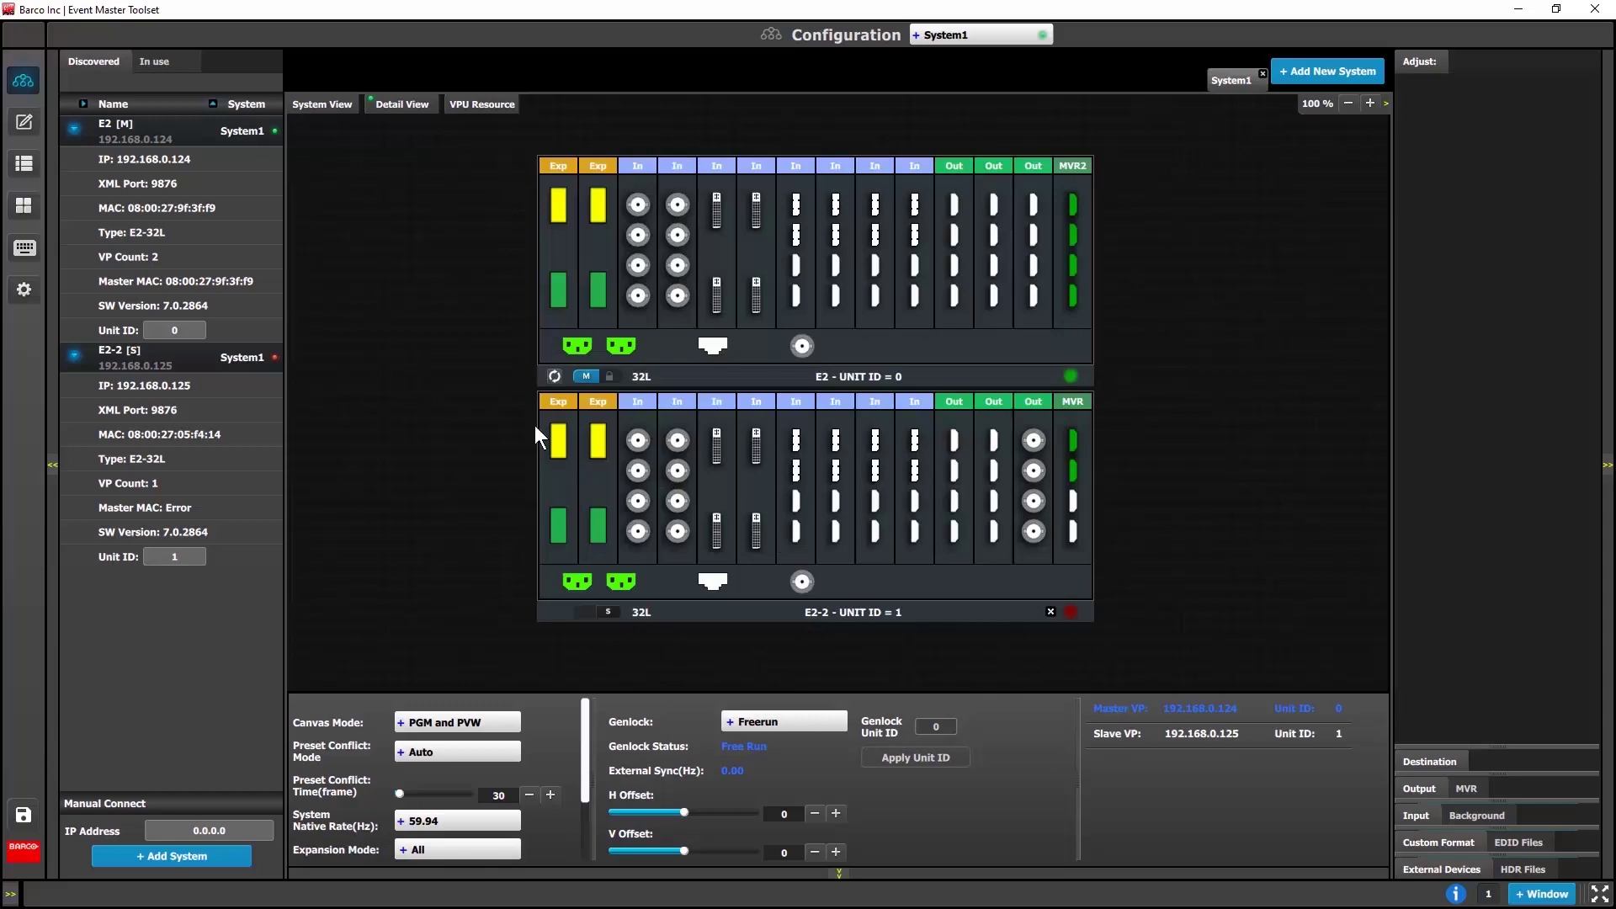
pyautogui.click(327, 109)
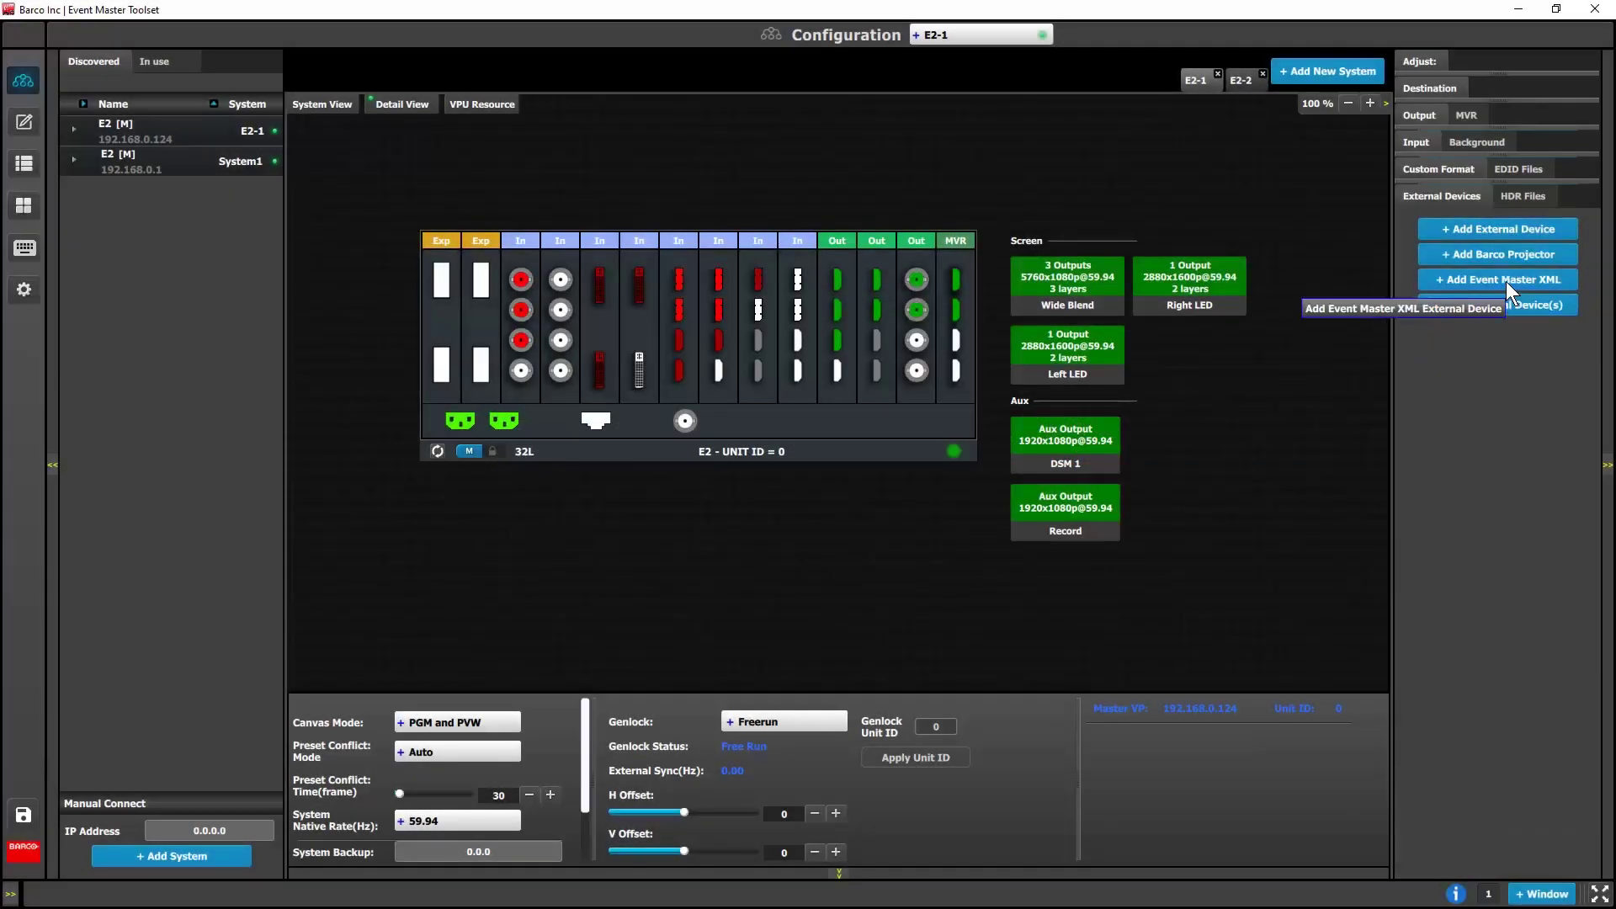
# Step: Add an Event Master XML external device named E2-1 with IP address 192.168.0.124
pyautogui.click(1507, 281)
pyautogui.click(1500, 360)
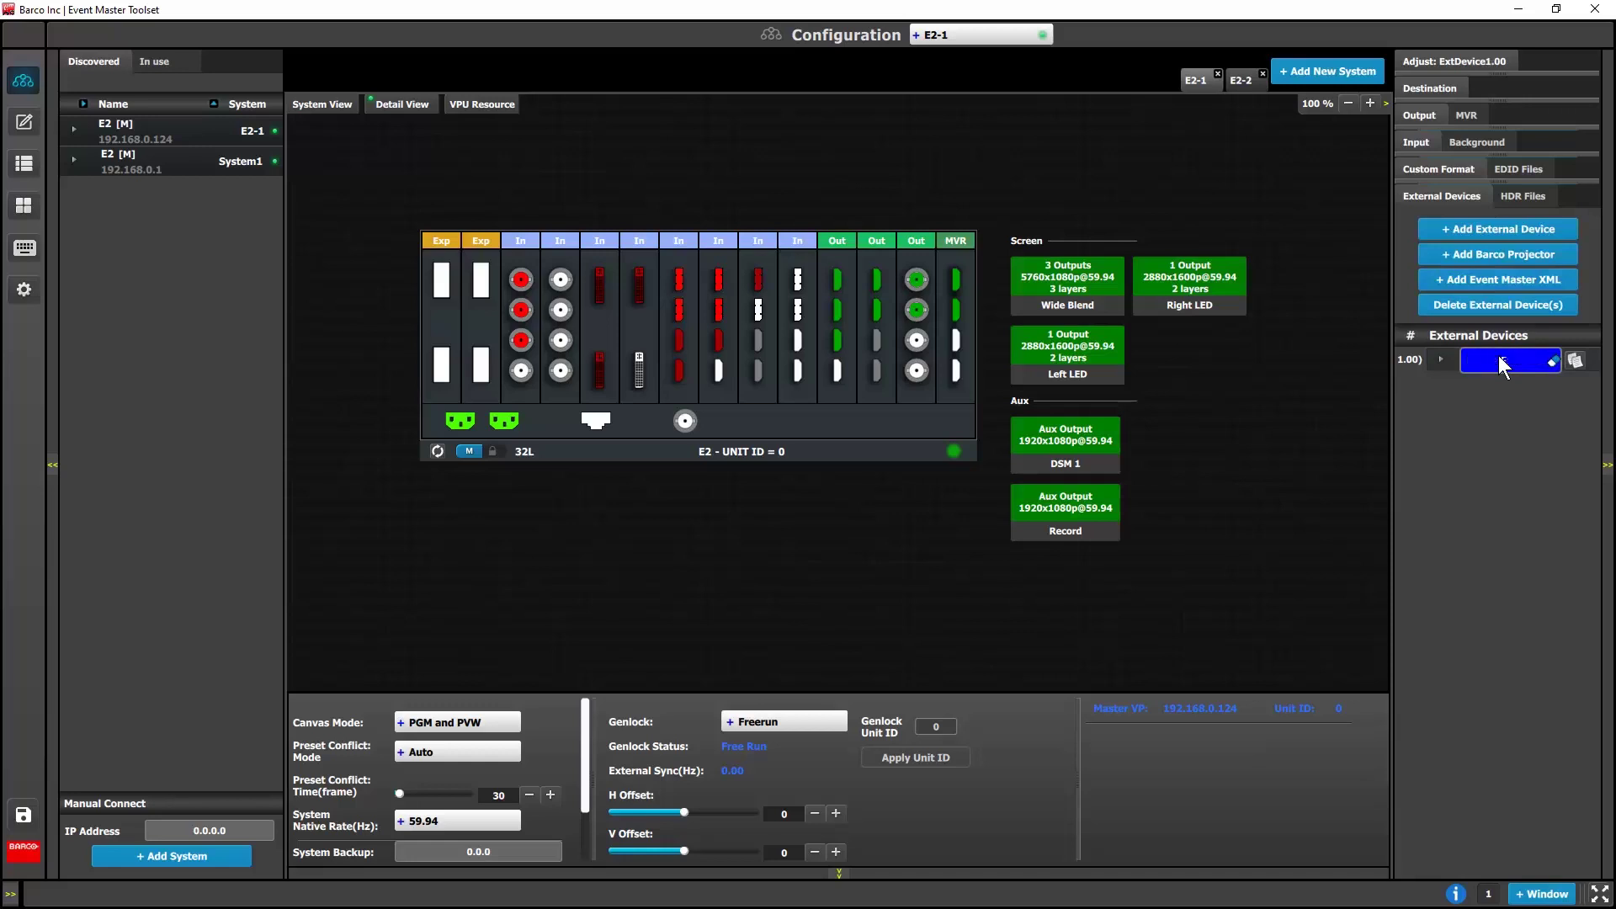
pyautogui.write('E2-1')
pyautogui.press('Return')
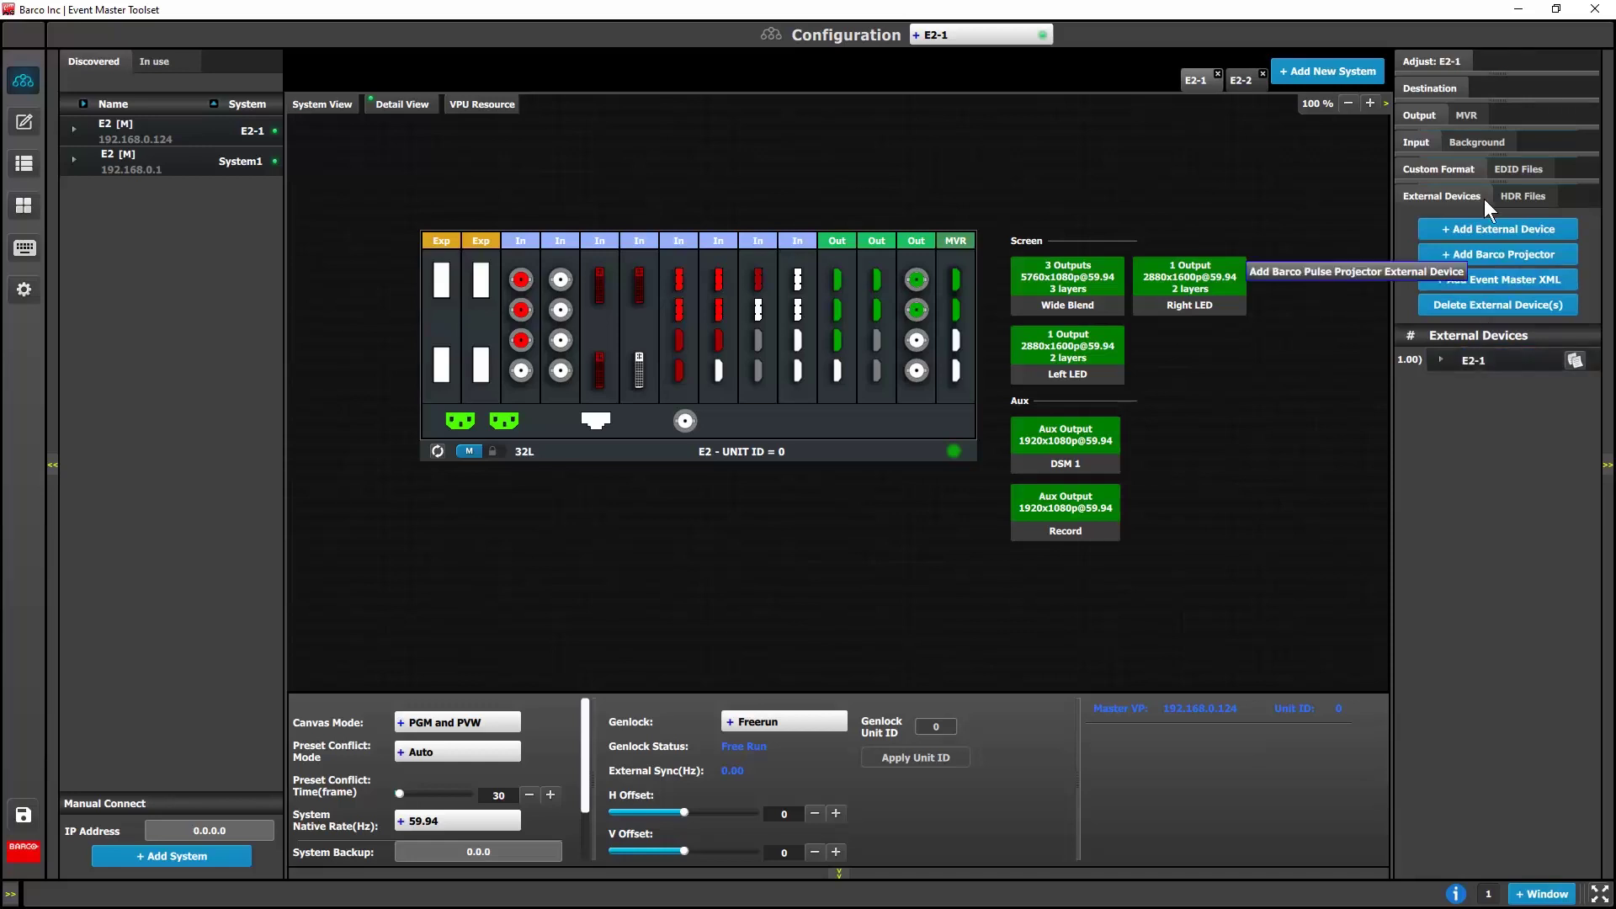
pyautogui.click(1438, 64)
pyautogui.click(1545, 152)
pyautogui.write('192.')
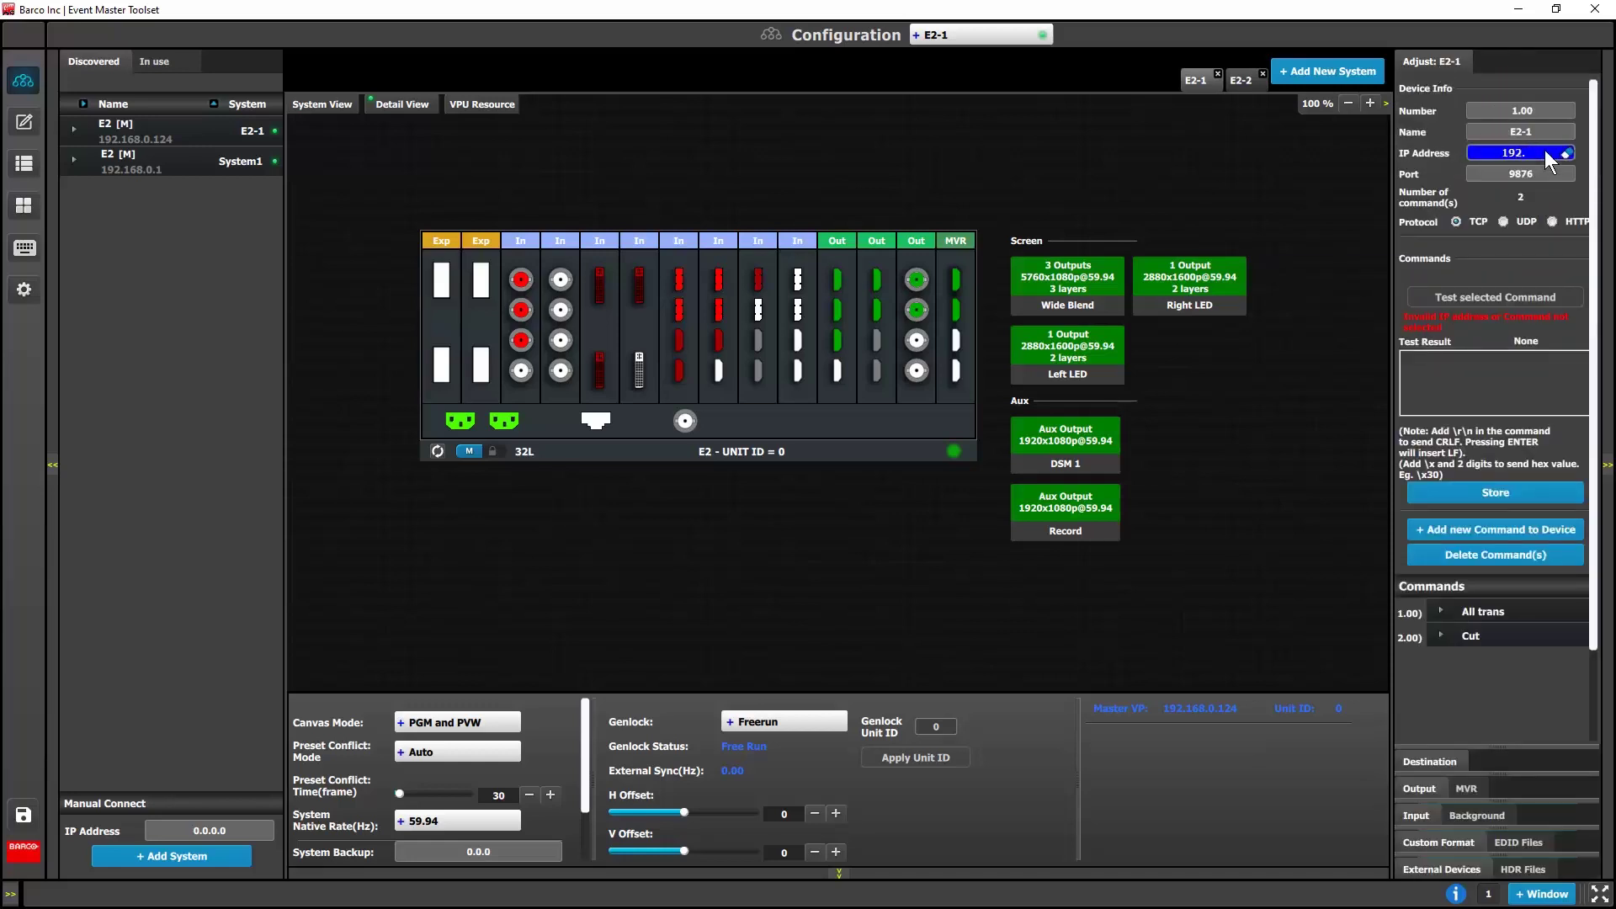
pyautogui.write('168.0.124')
pyautogui.click(1486, 392)
# Step: Review the All trans and Cut commands, then add a third command to the device
pyautogui.click(1486, 610)
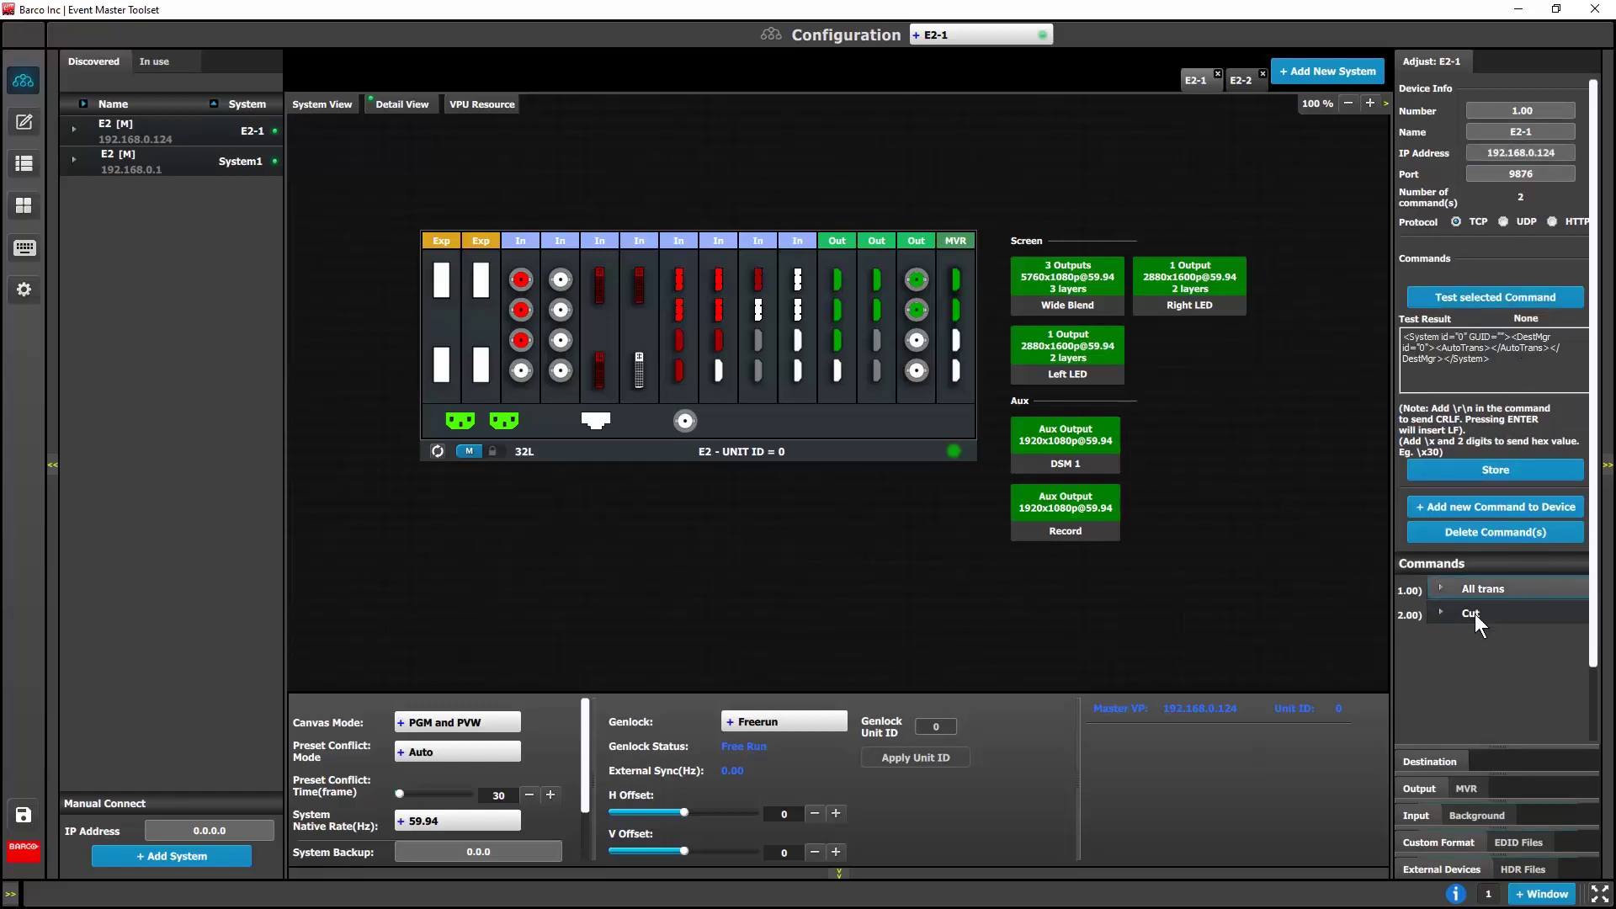
pyautogui.click(1475, 614)
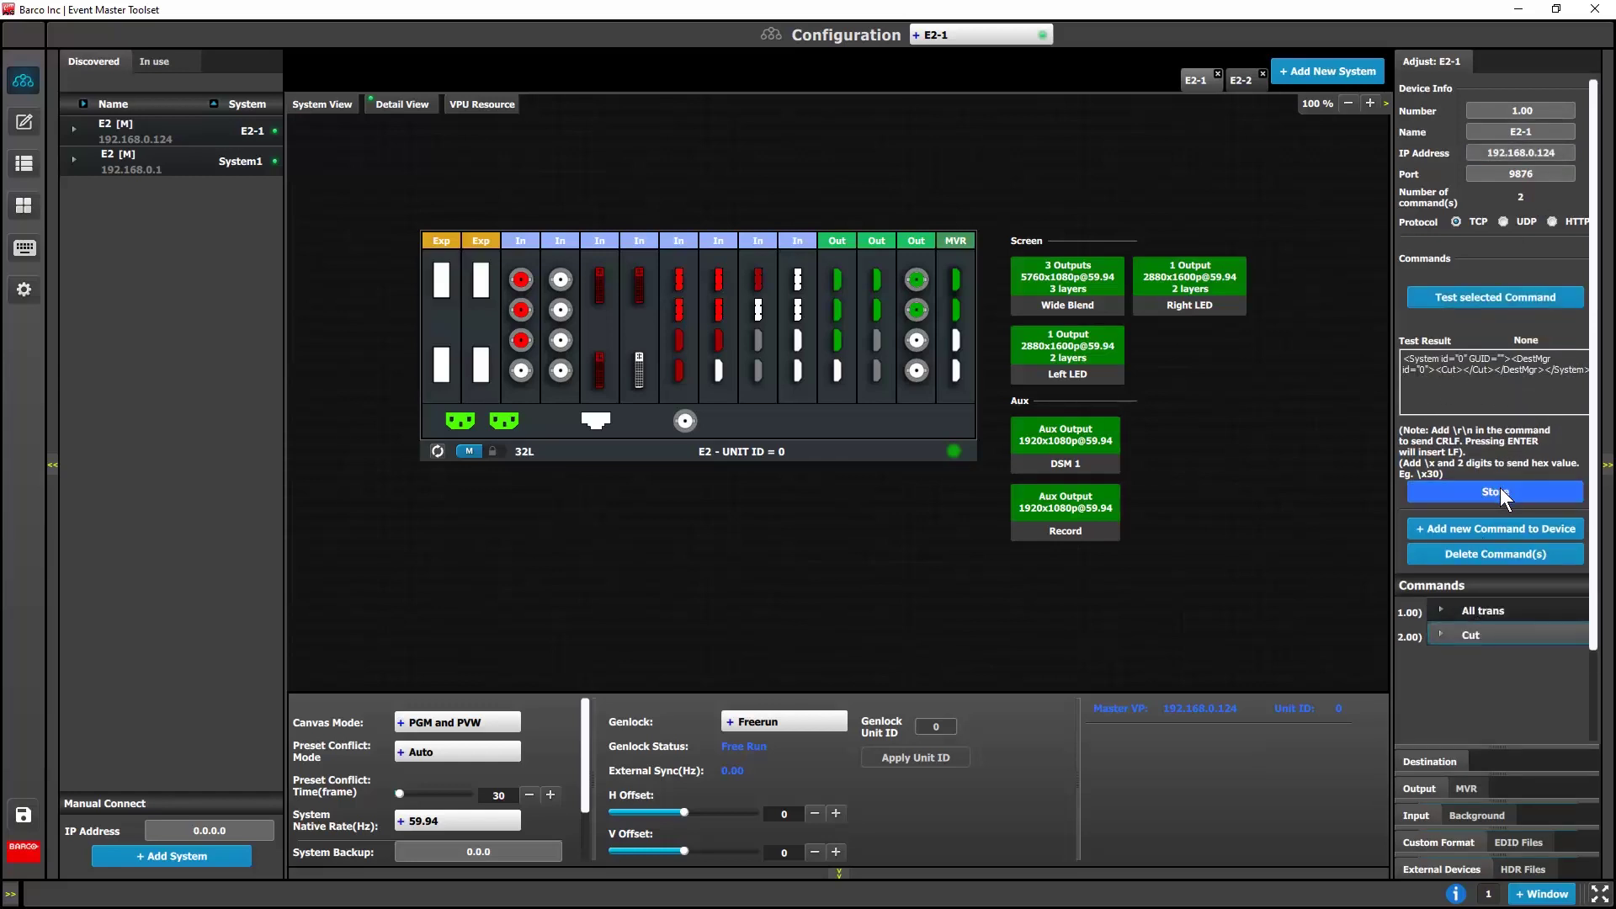
pyautogui.click(1497, 528)
pyautogui.click(1507, 657)
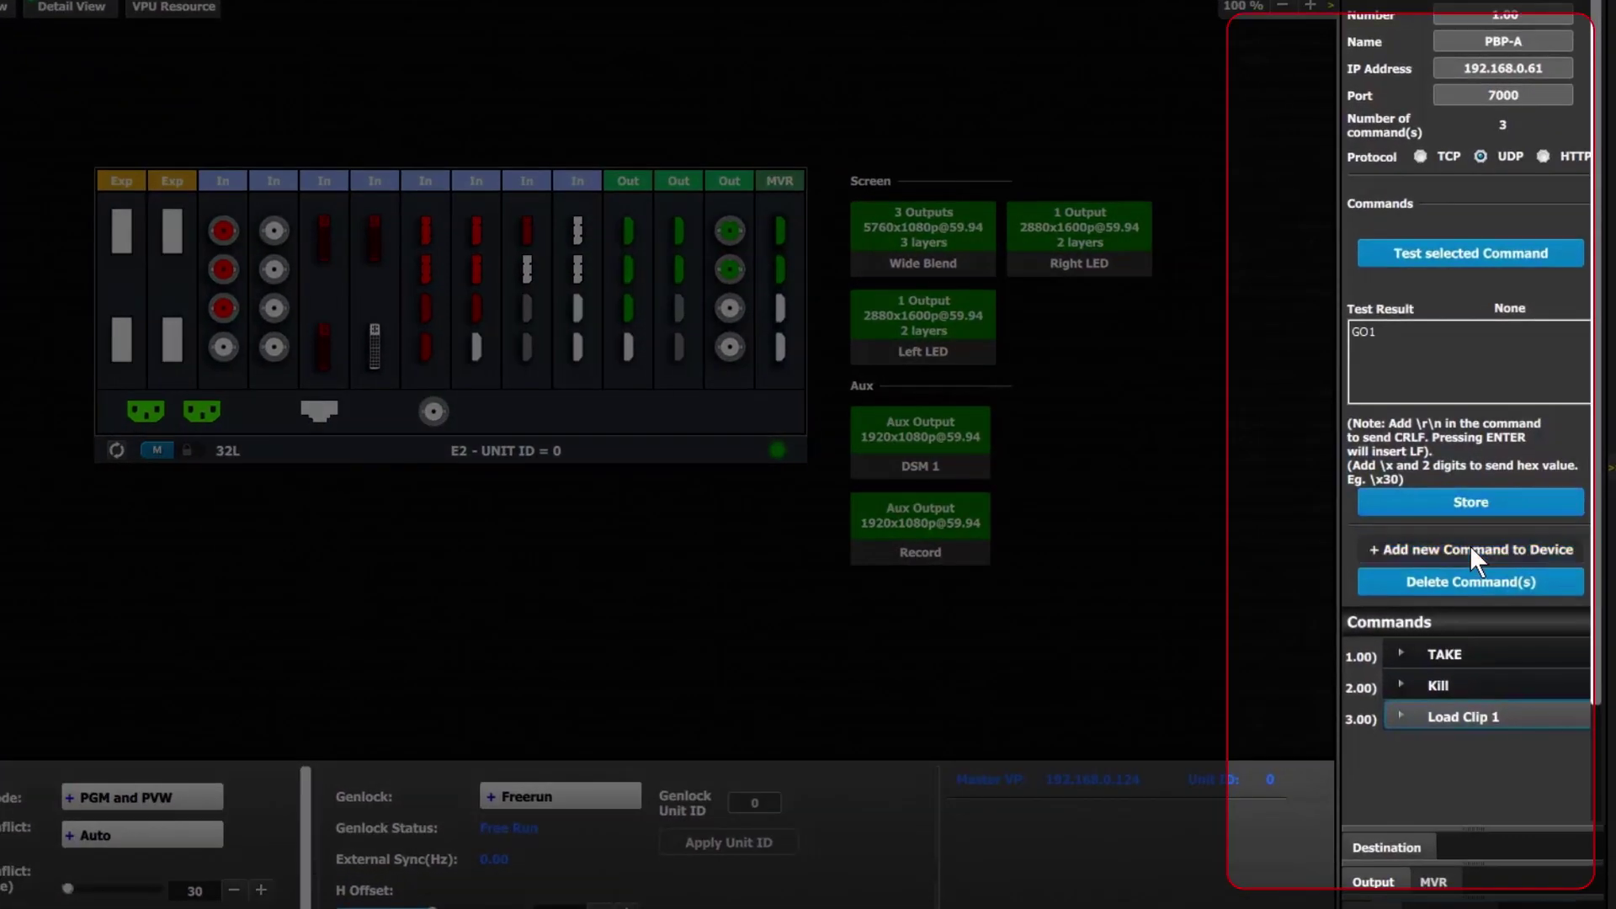
# Step: Add a Load Clip 2 command whose stored string sends GO2
pyautogui.click(1494, 528)
pyautogui.doubleClick(1492, 747)
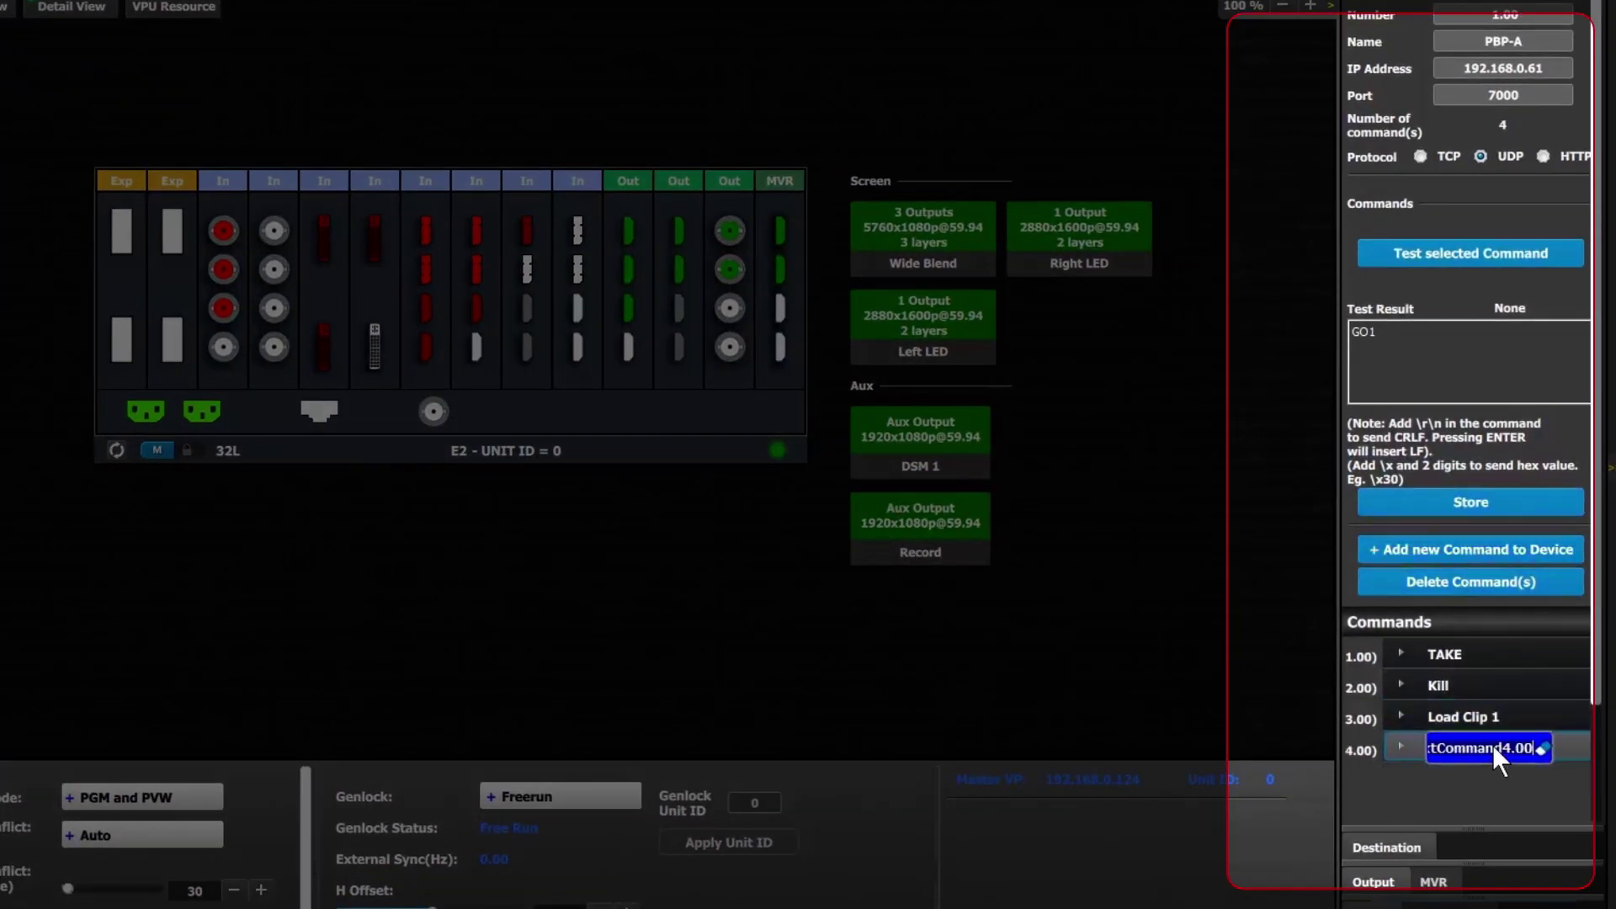
pyautogui.write('Load Clip 2')
pyautogui.press('Return')
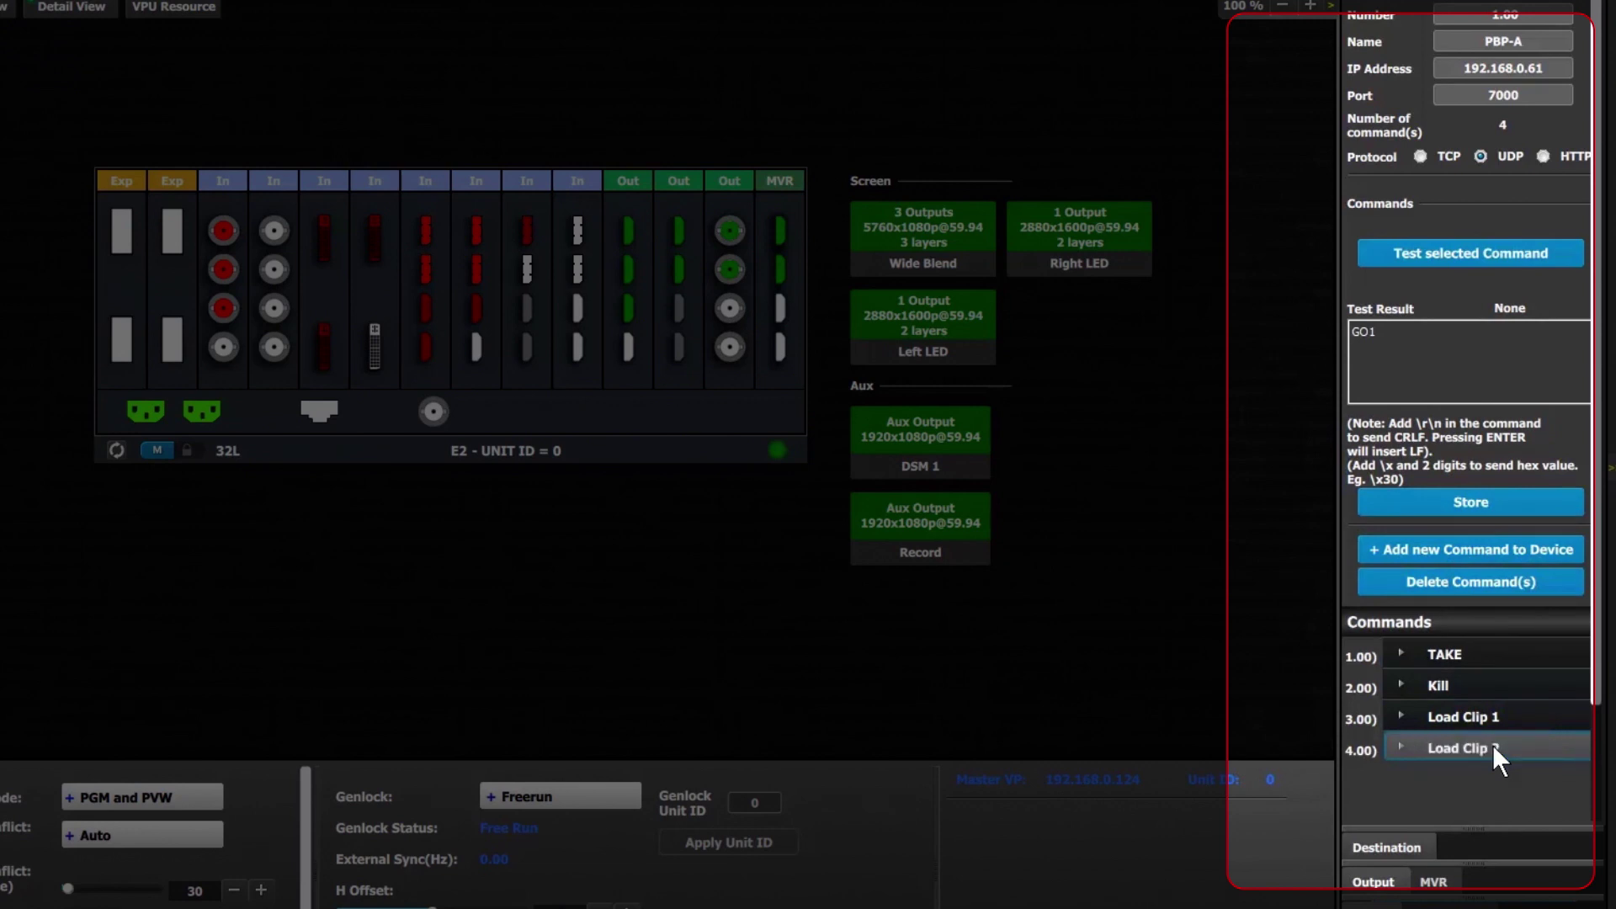
pyautogui.click(1432, 333)
pyautogui.press('BackSpace')
pyautogui.write('2')
pyautogui.click(1439, 492)
# Step: Add a Load Clip 3 command sending GO3, then review the Load Clip command strings
pyautogui.click(1438, 549)
pyautogui.doubleClick(1486, 779)
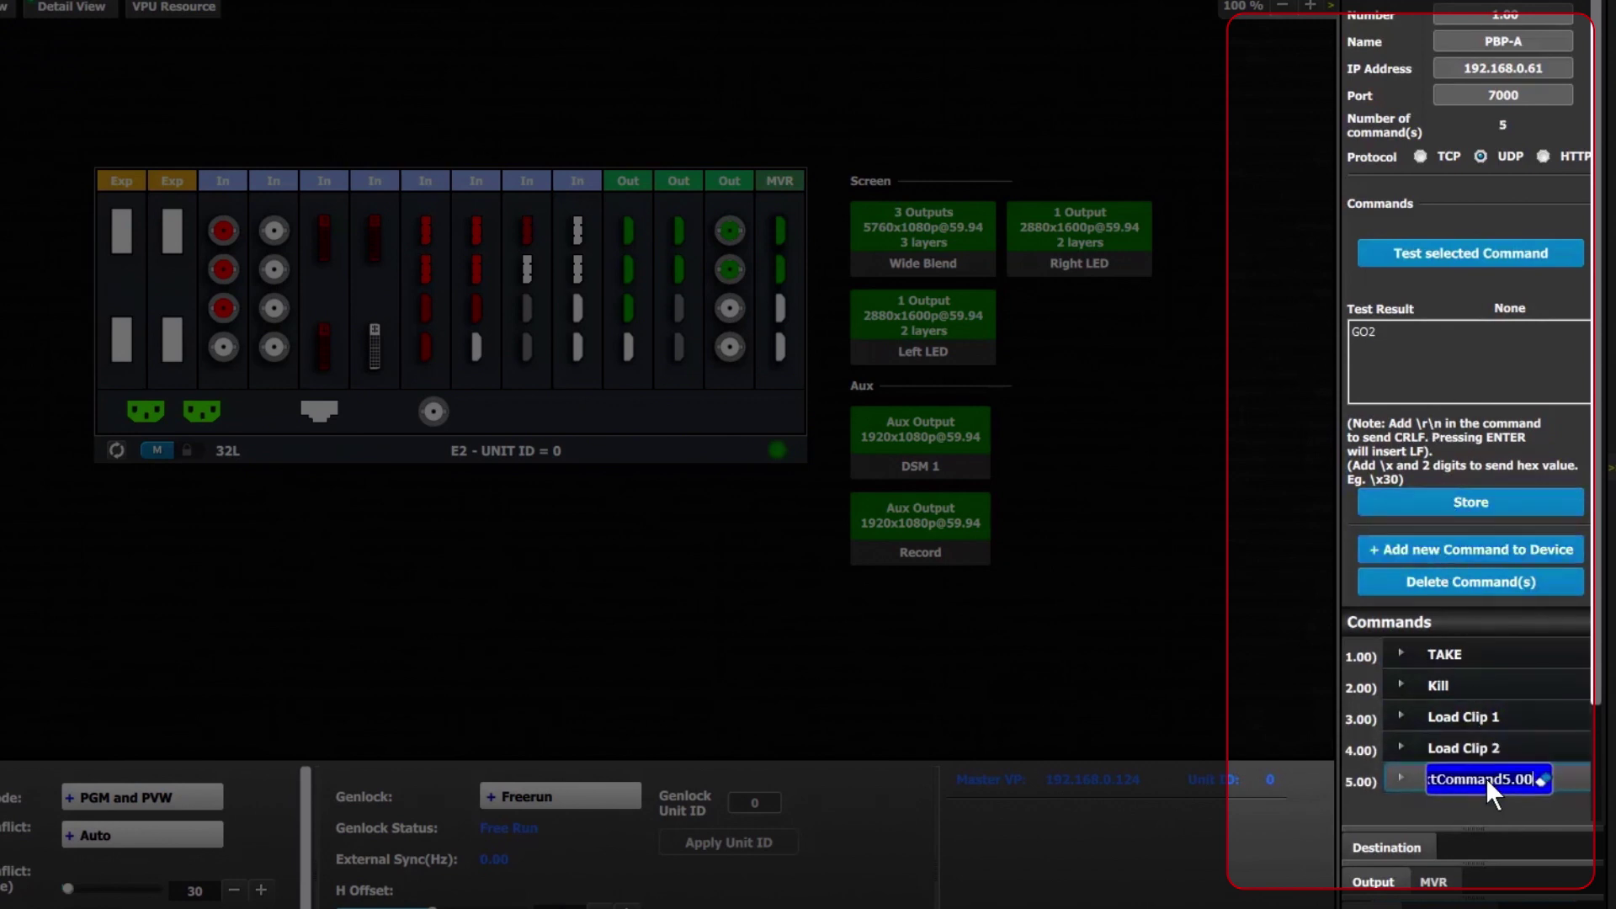
pyautogui.write('Load Clip 3')
pyautogui.press('Return')
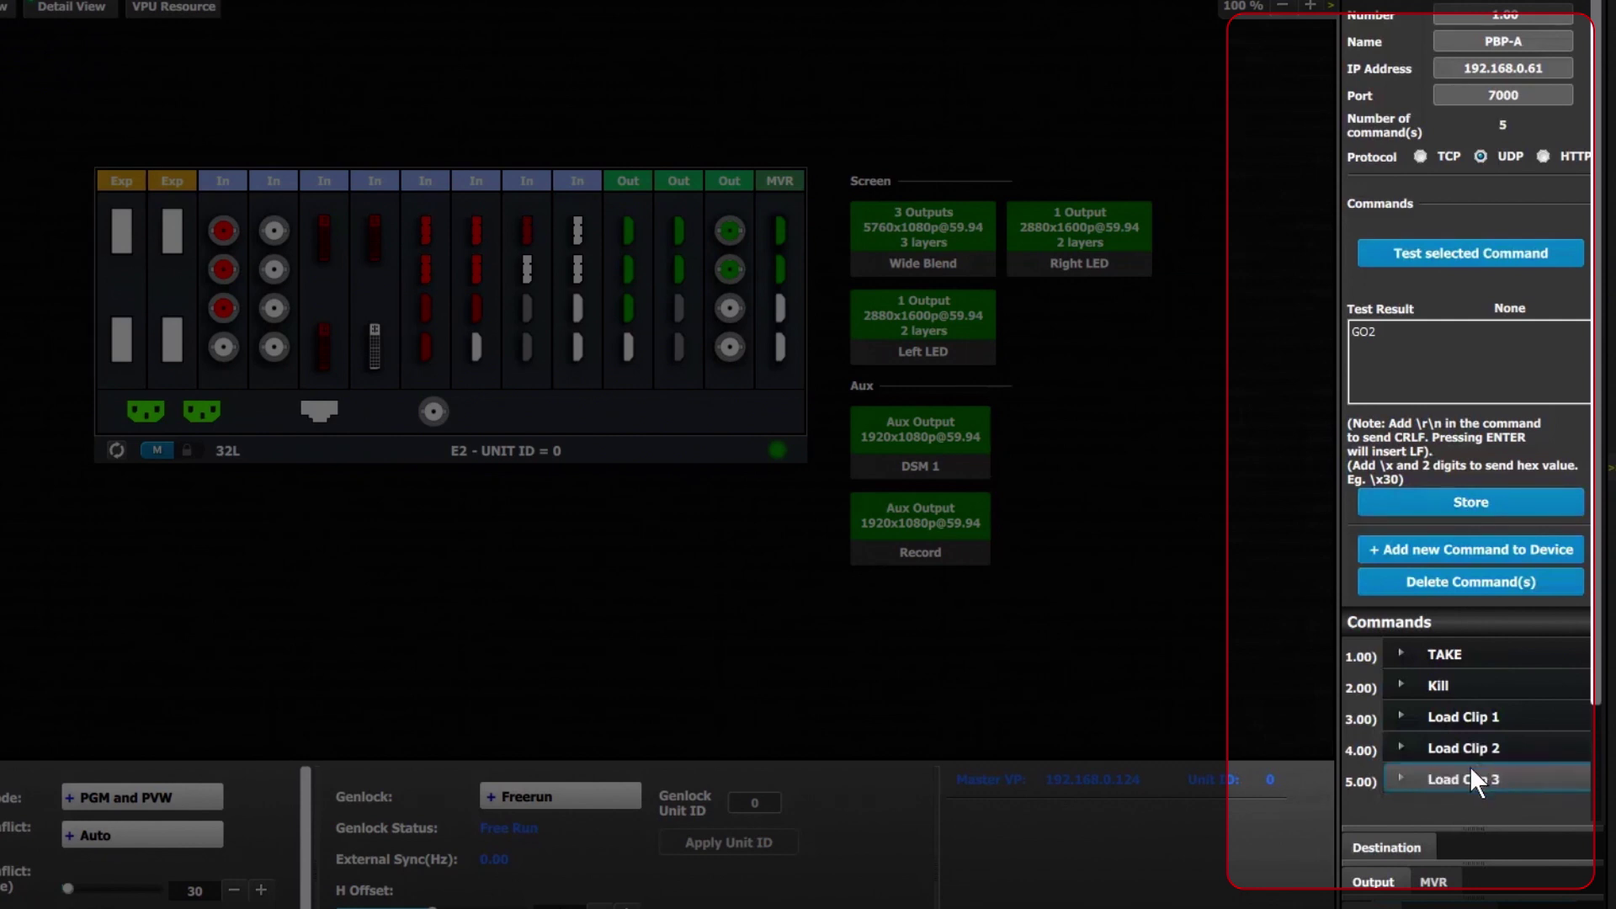
pyautogui.click(1423, 345)
pyautogui.write('1')
pyautogui.click(1477, 501)
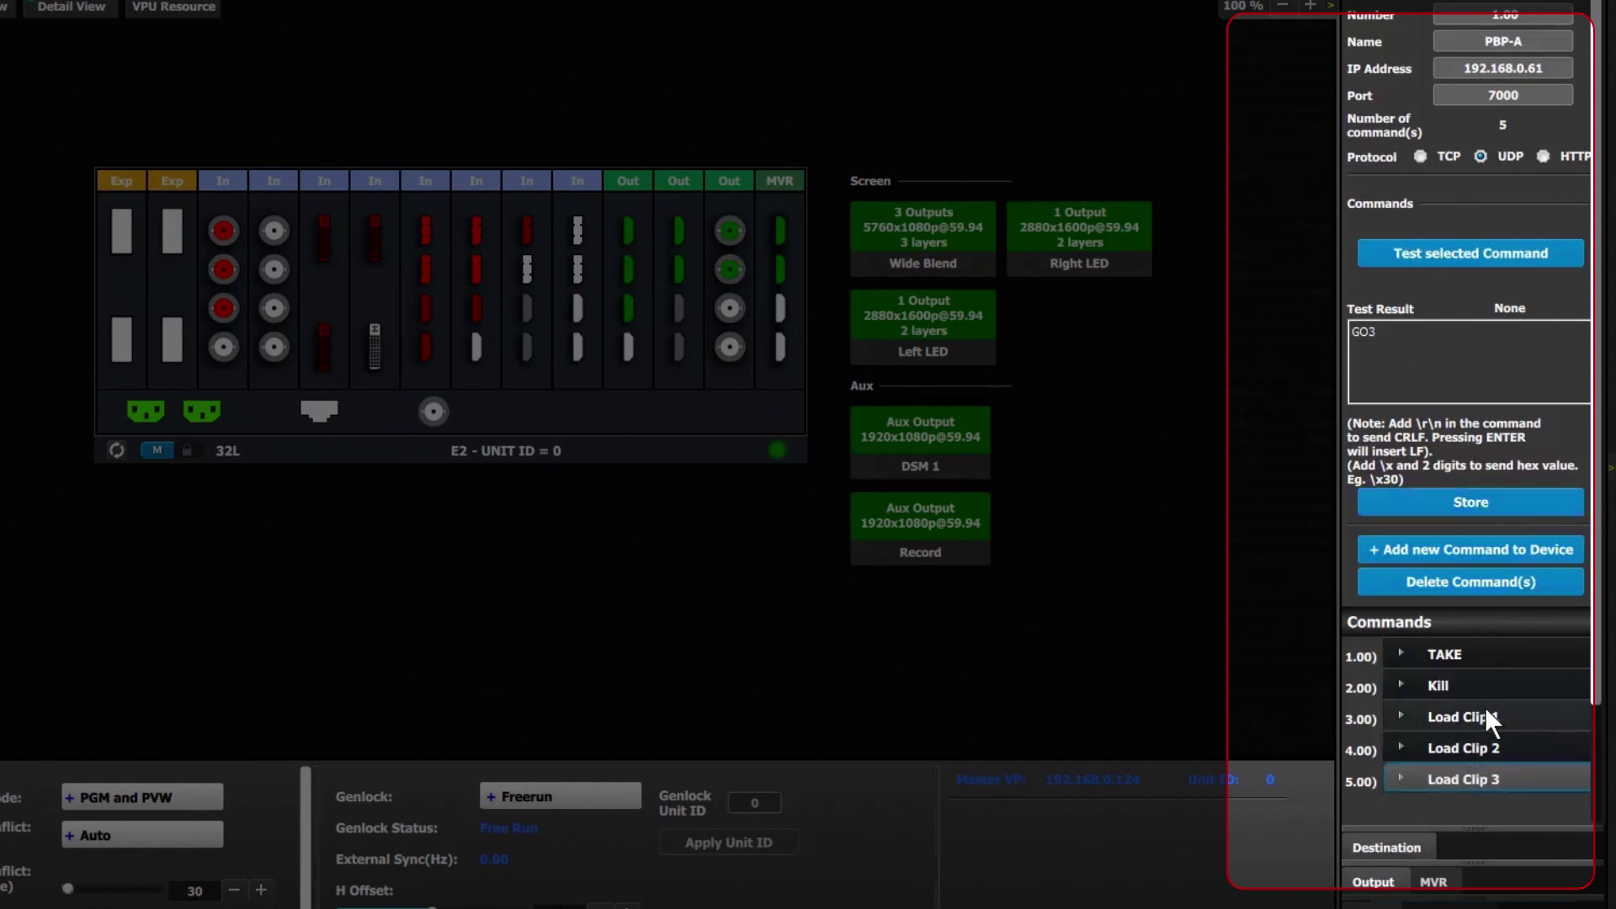
pyautogui.click(1484, 713)
pyautogui.click(1483, 743)
pyautogui.click(1480, 774)
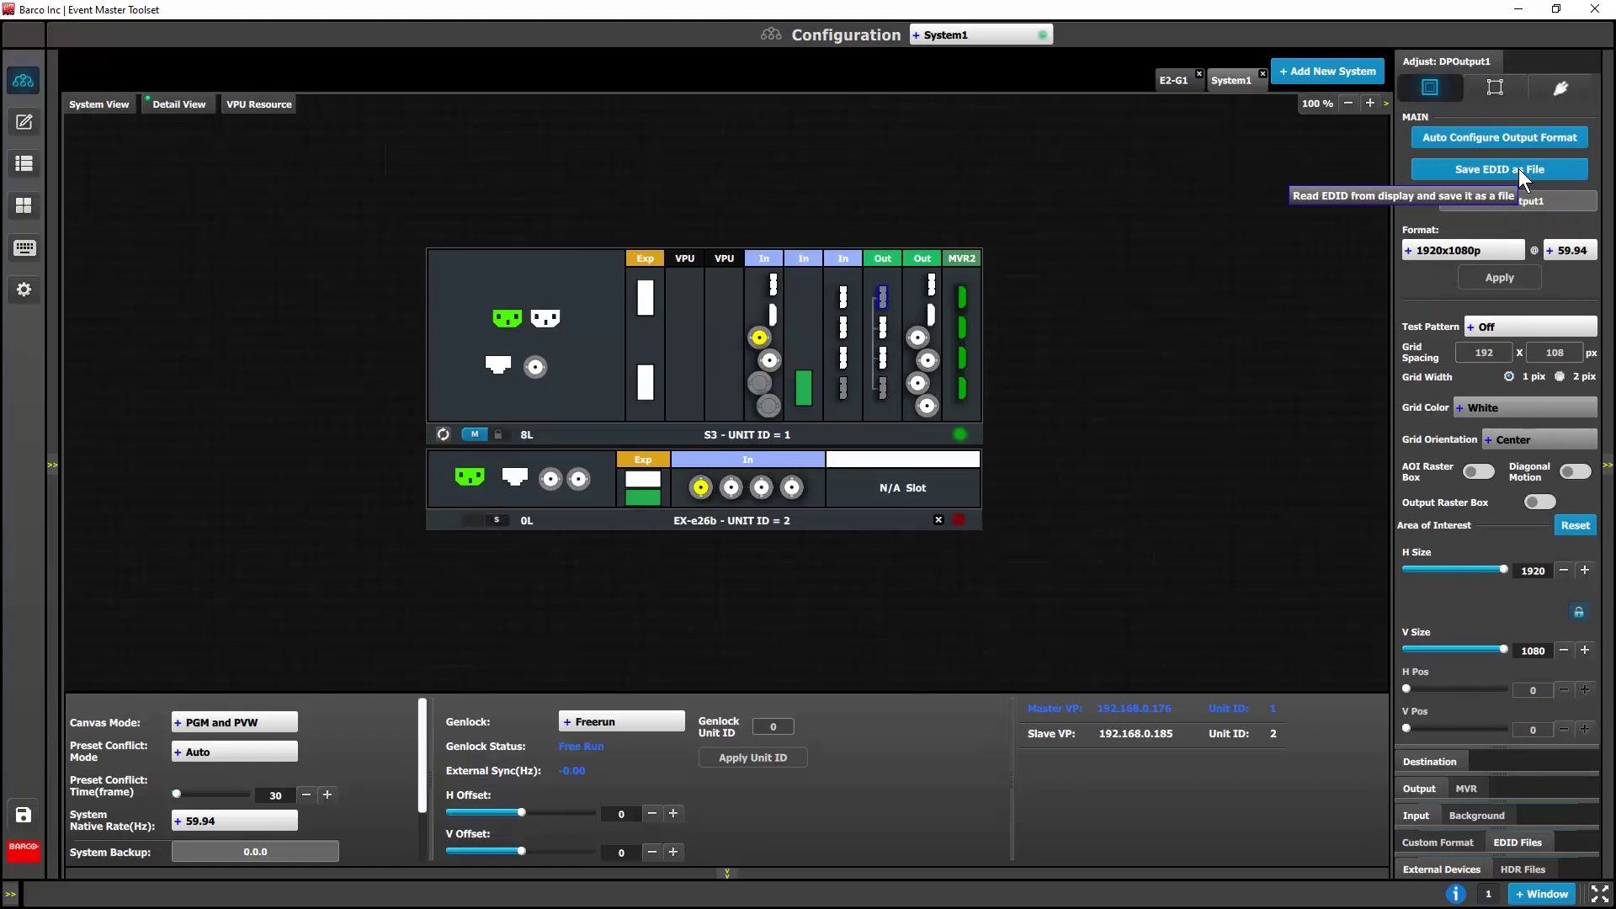
# Step: Save the connected display's EDID as a file named Samsung UHD
pyautogui.click(1518, 168)
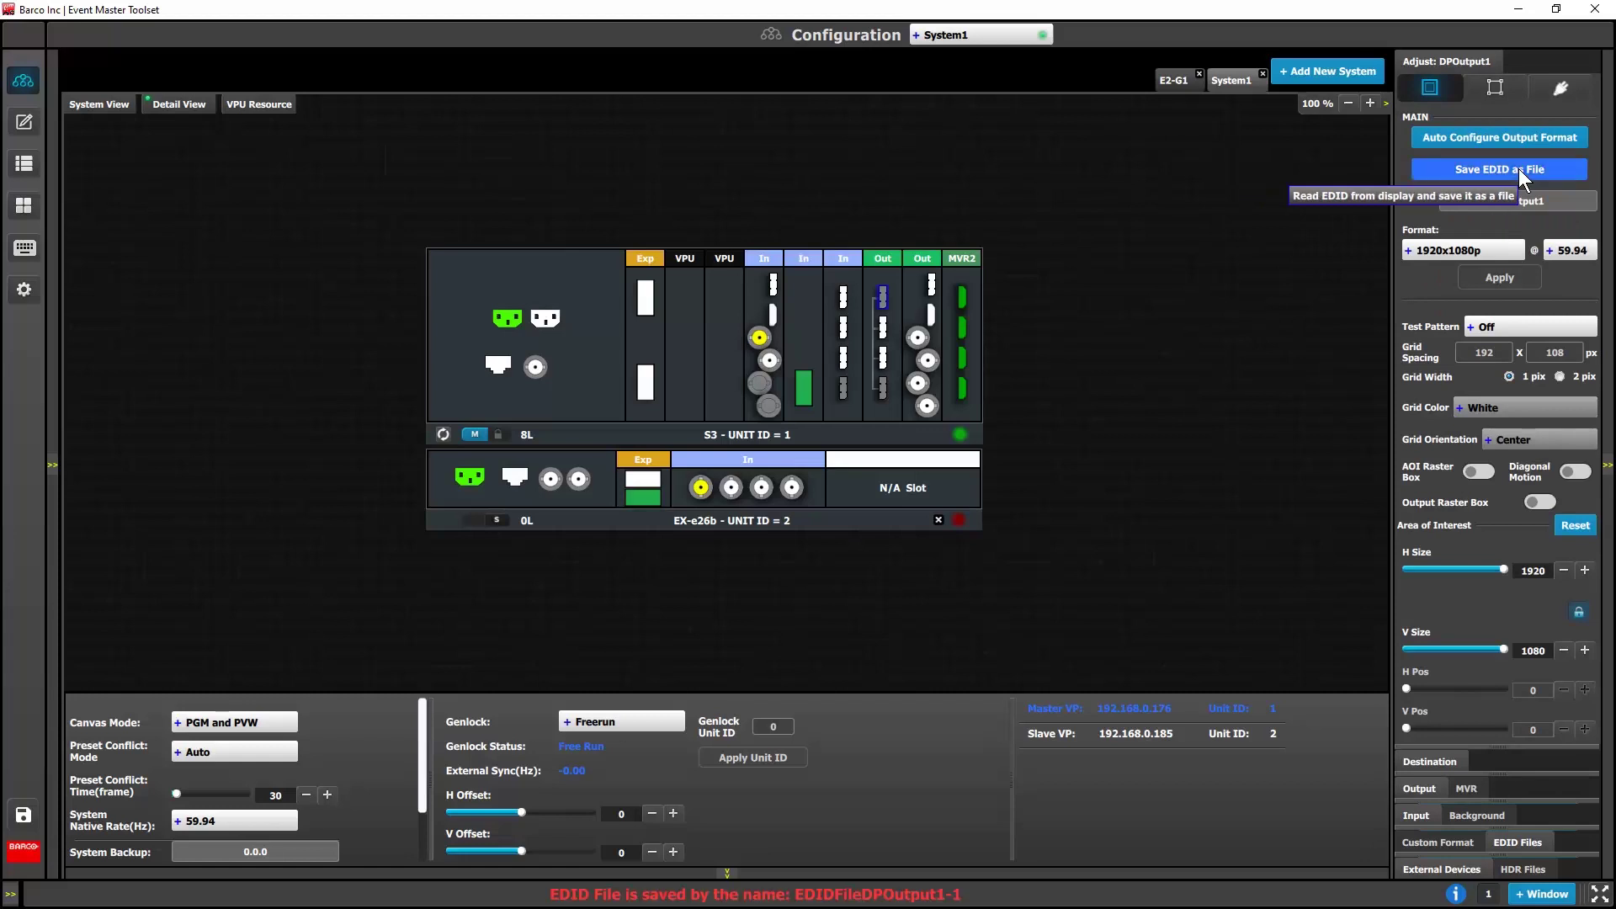
pyautogui.click(1533, 842)
pyautogui.doubleClick(1456, 251)
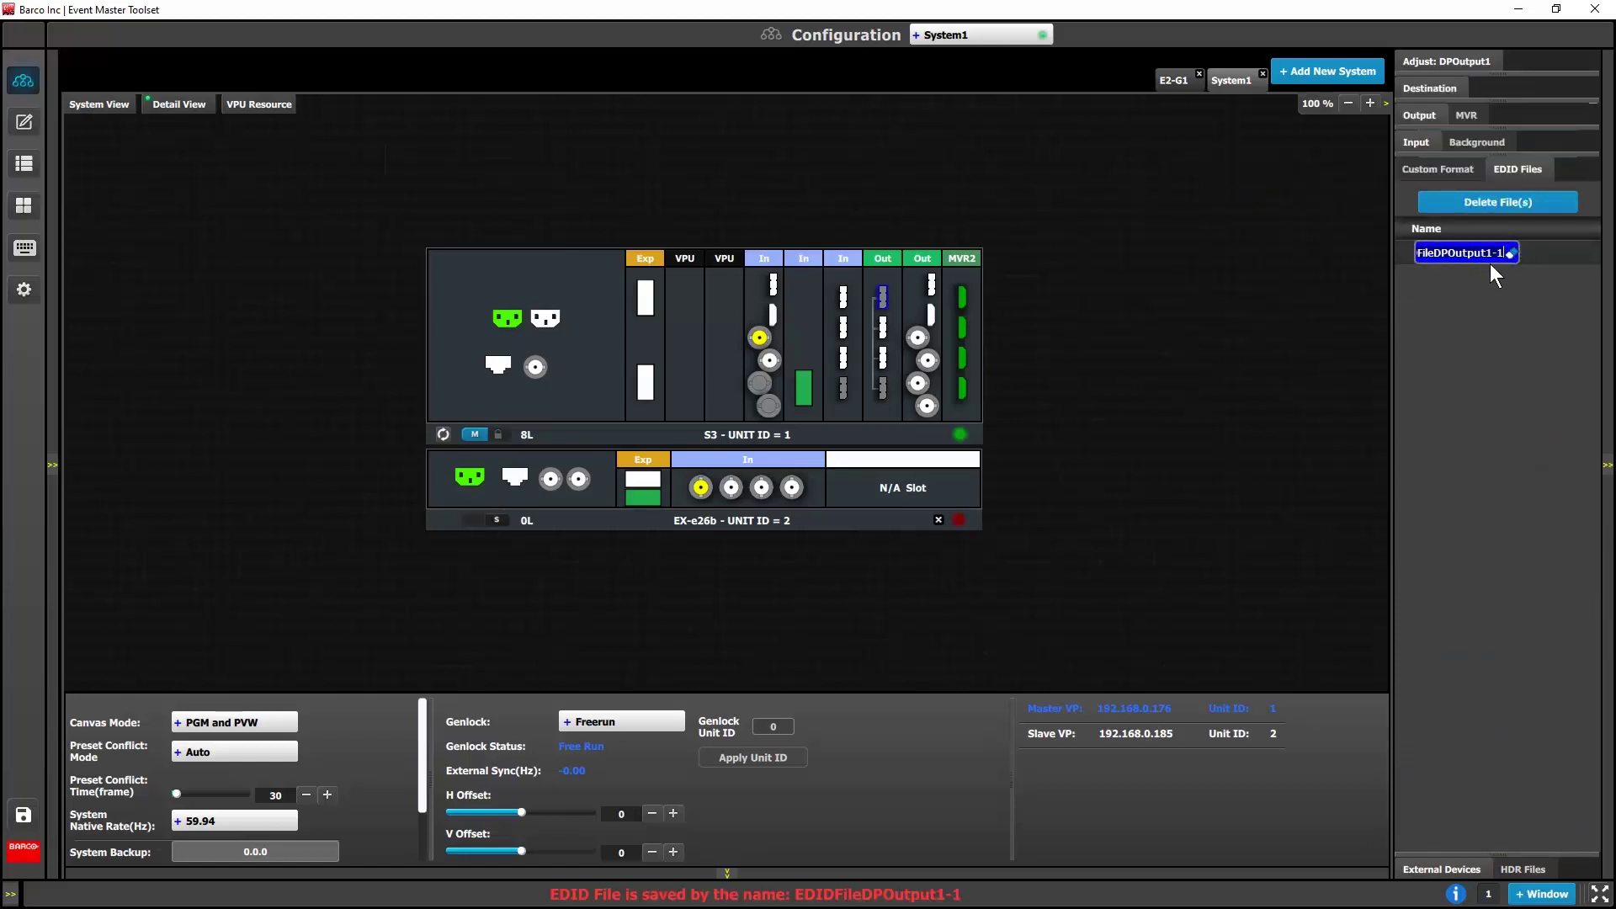
pyautogui.write('Samsung EDID')
pyautogui.press('Return')
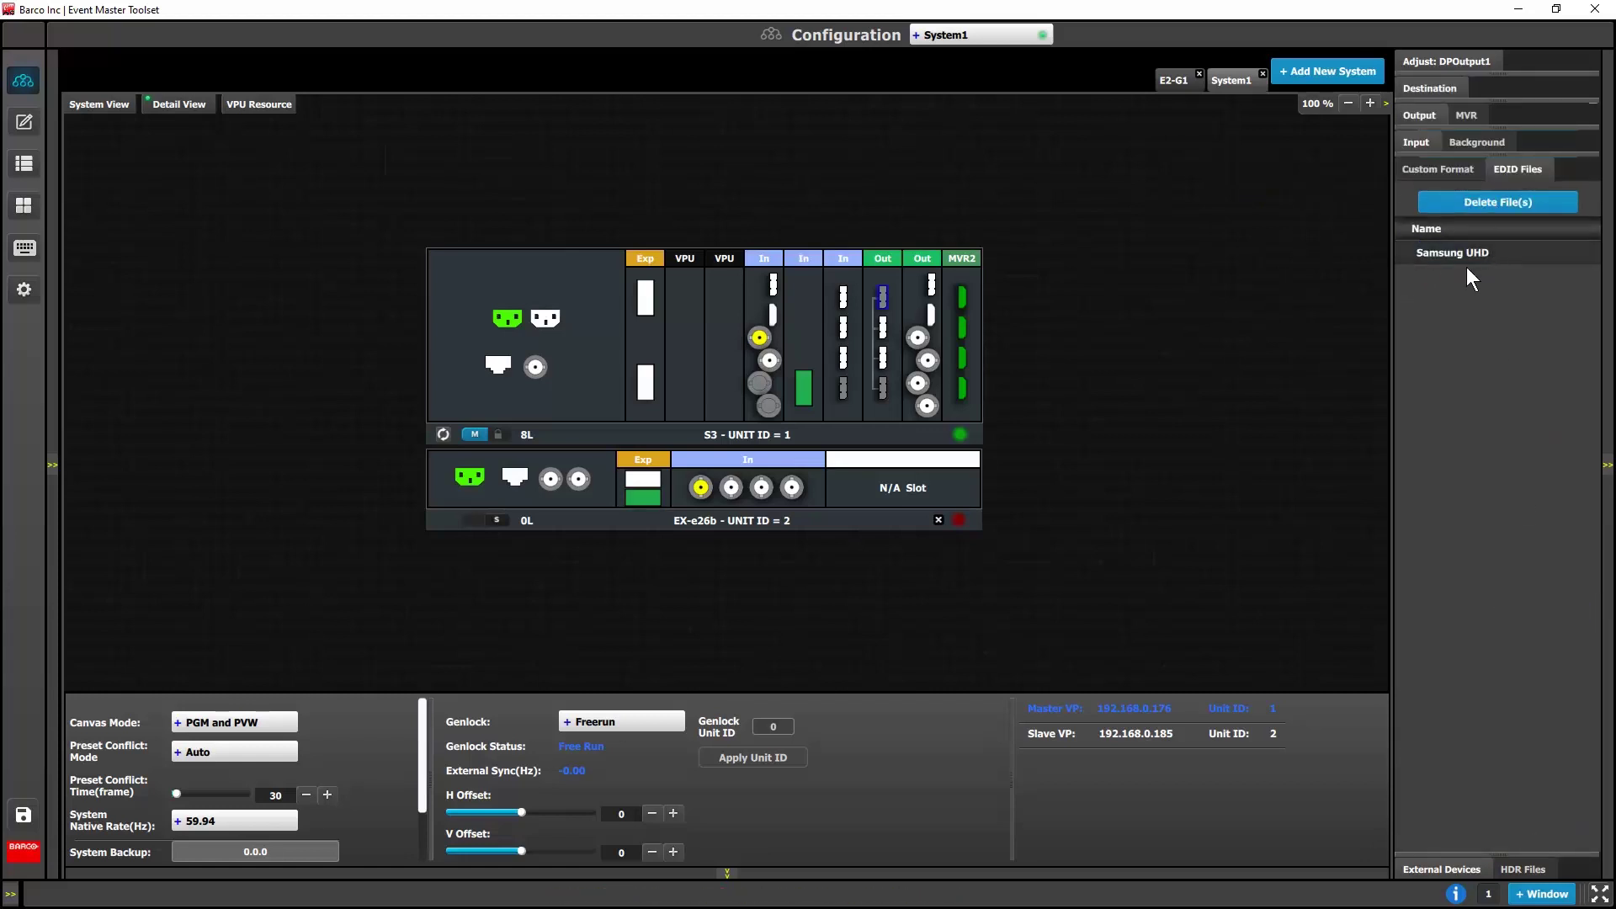
# Step: Add a single input on the S3 connector and select DPInput1
pyautogui.click(843, 297)
pyautogui.click(1467, 66)
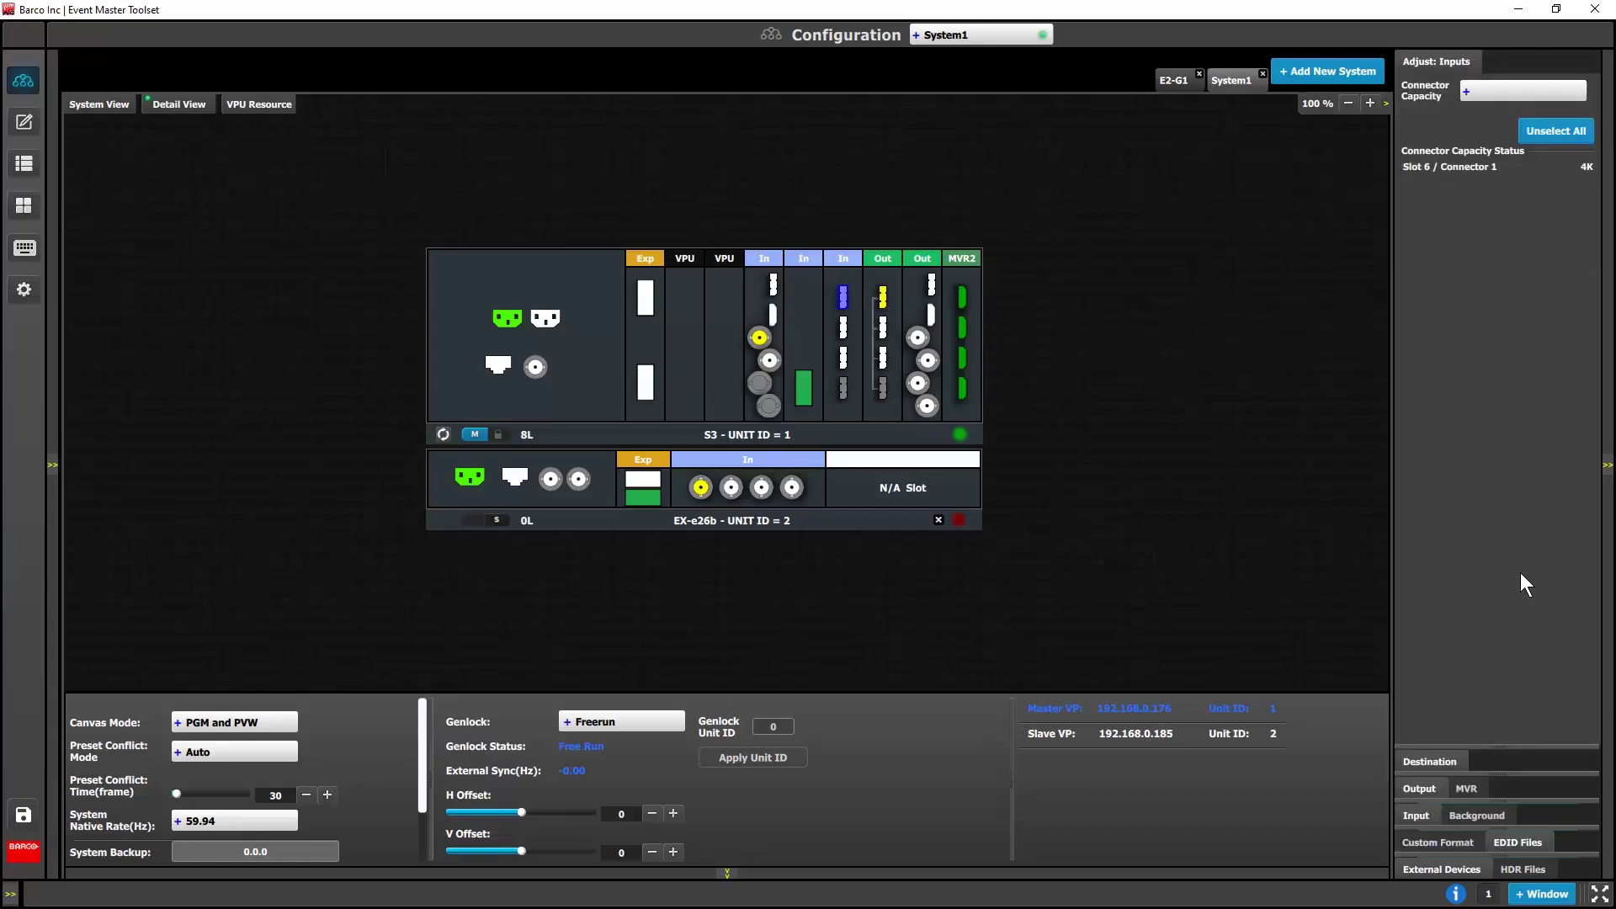
pyautogui.click(1417, 815)
pyautogui.click(1515, 226)
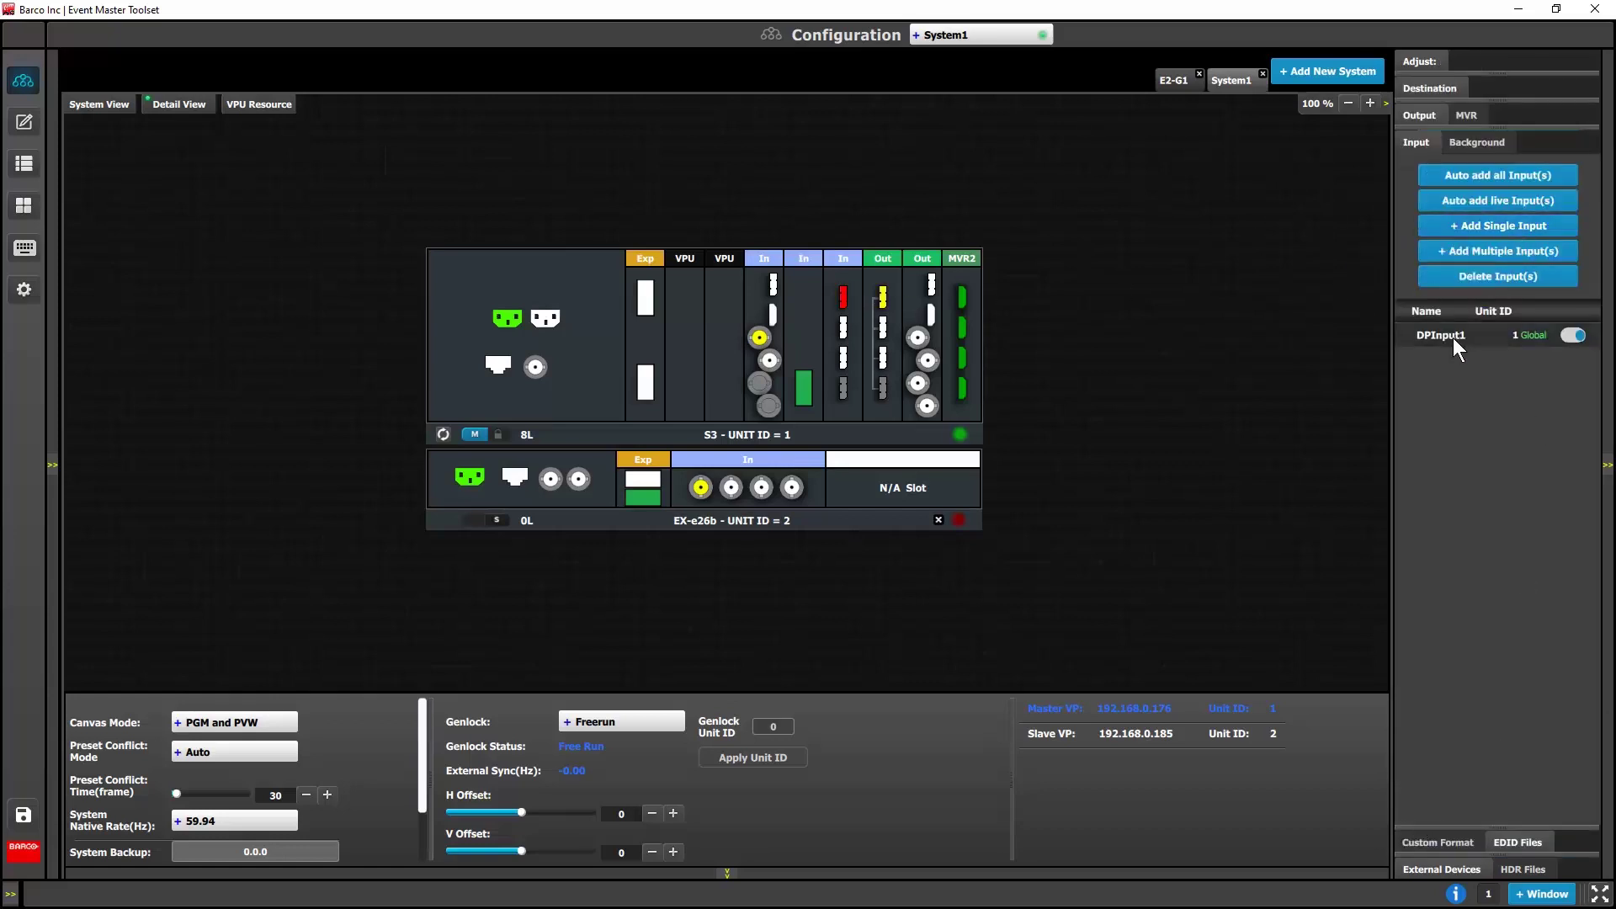
pyautogui.click(1453, 337)
pyautogui.click(1417, 57)
# Step: Load the Samsung UHD EDID file on DPInput1 and save the configuration
pyautogui.scroll(-5, 1517, 278)
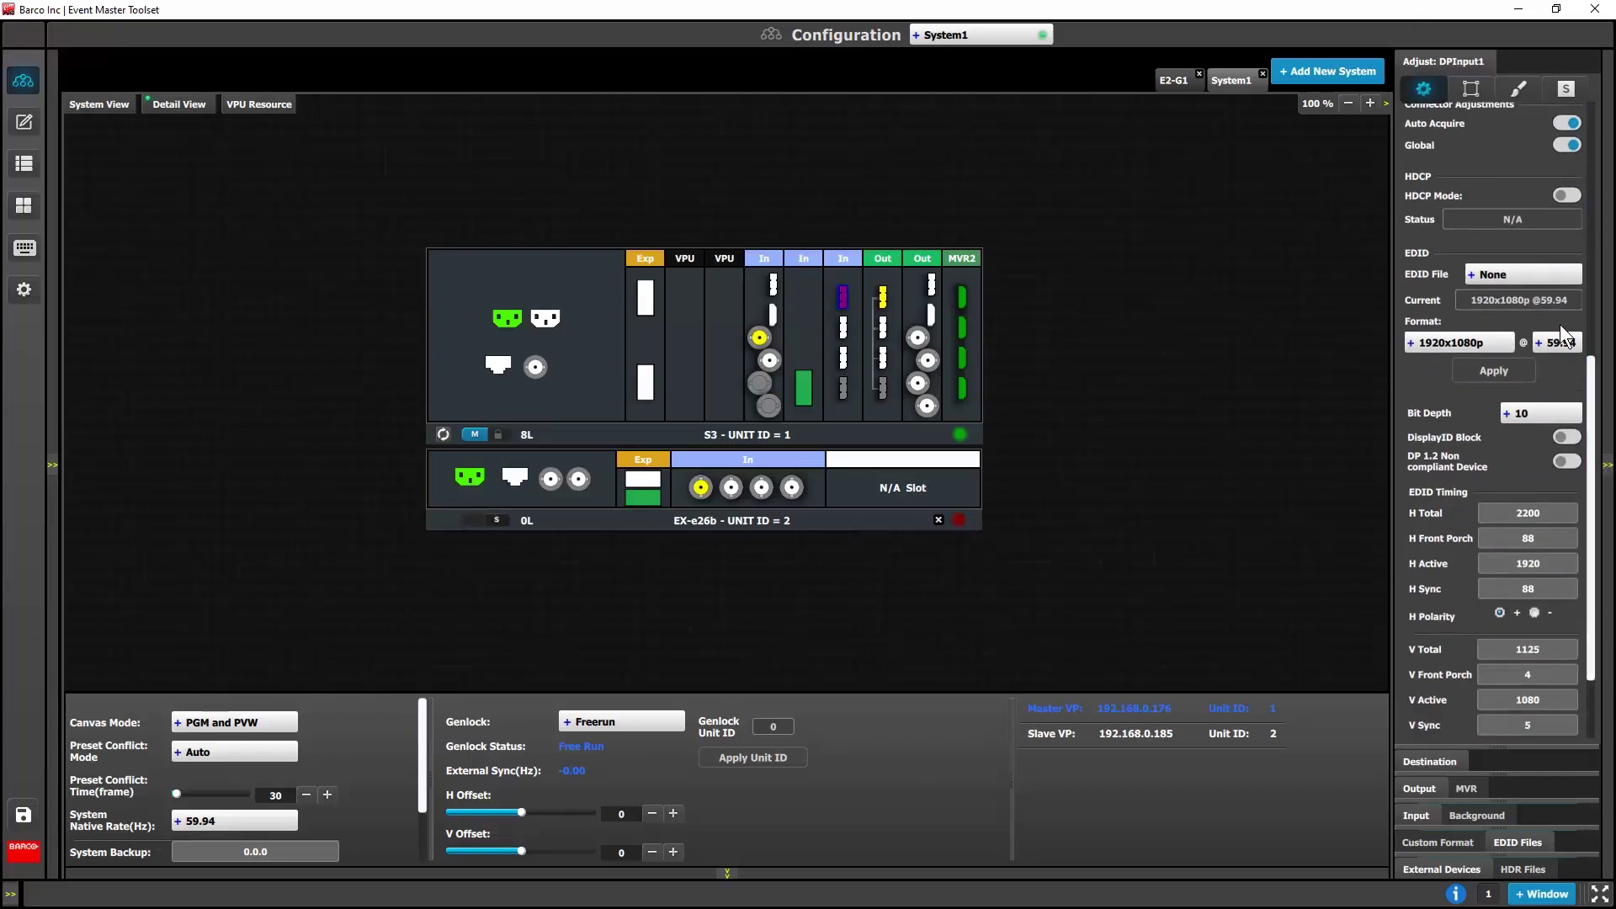
pyautogui.click(1492, 280)
pyautogui.click(1498, 337)
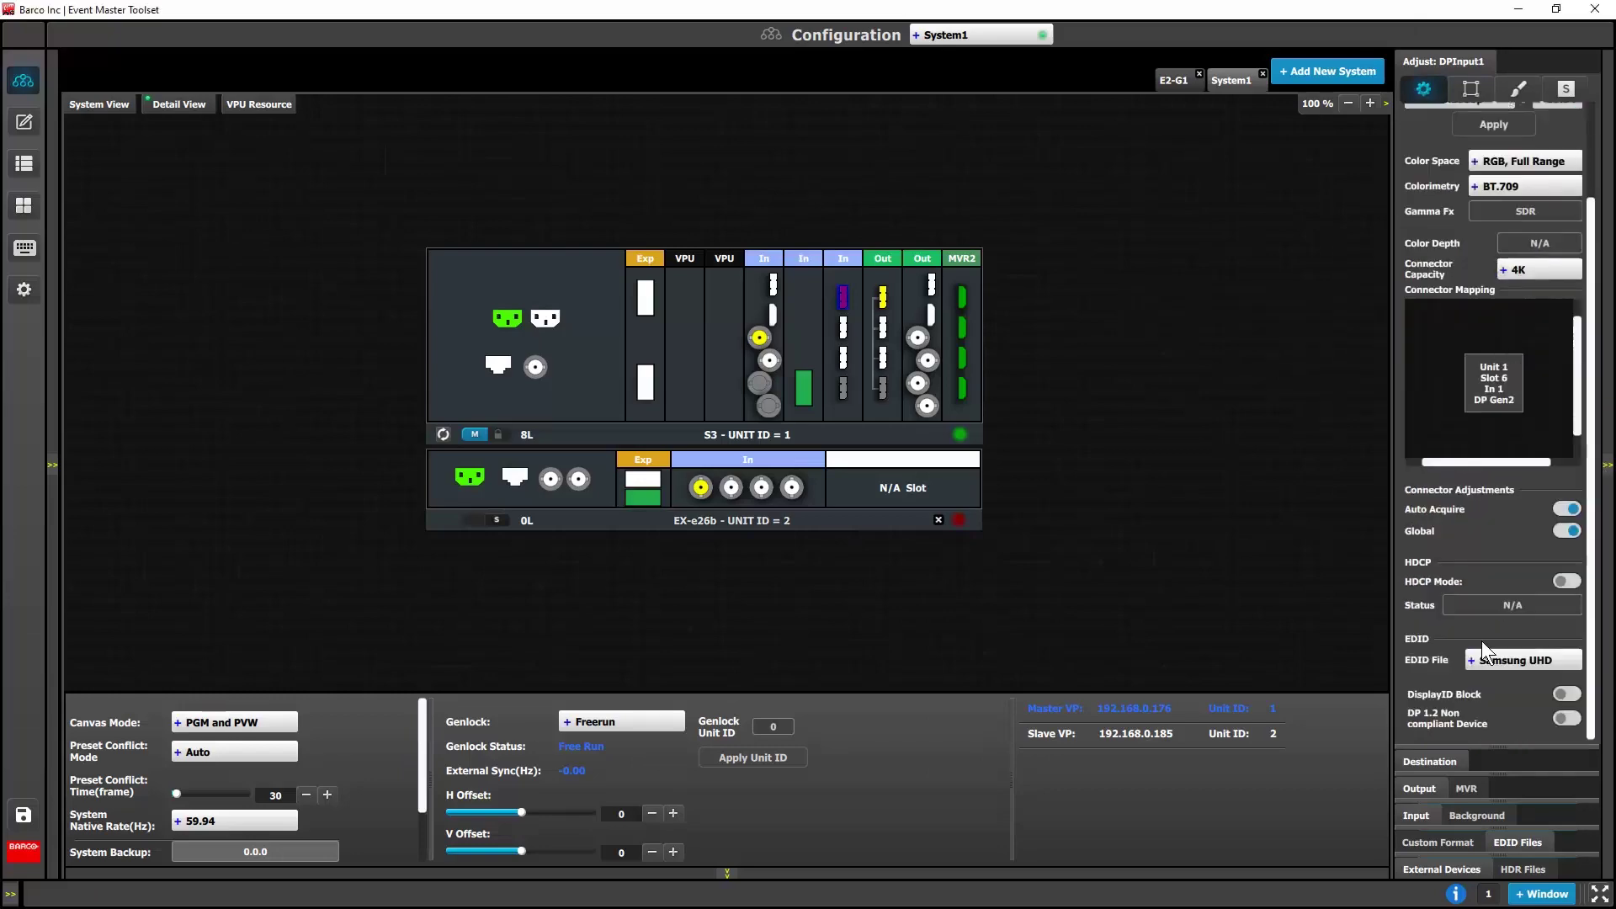
pyautogui.click(23, 815)
pyautogui.scroll(3, 1593, 442)
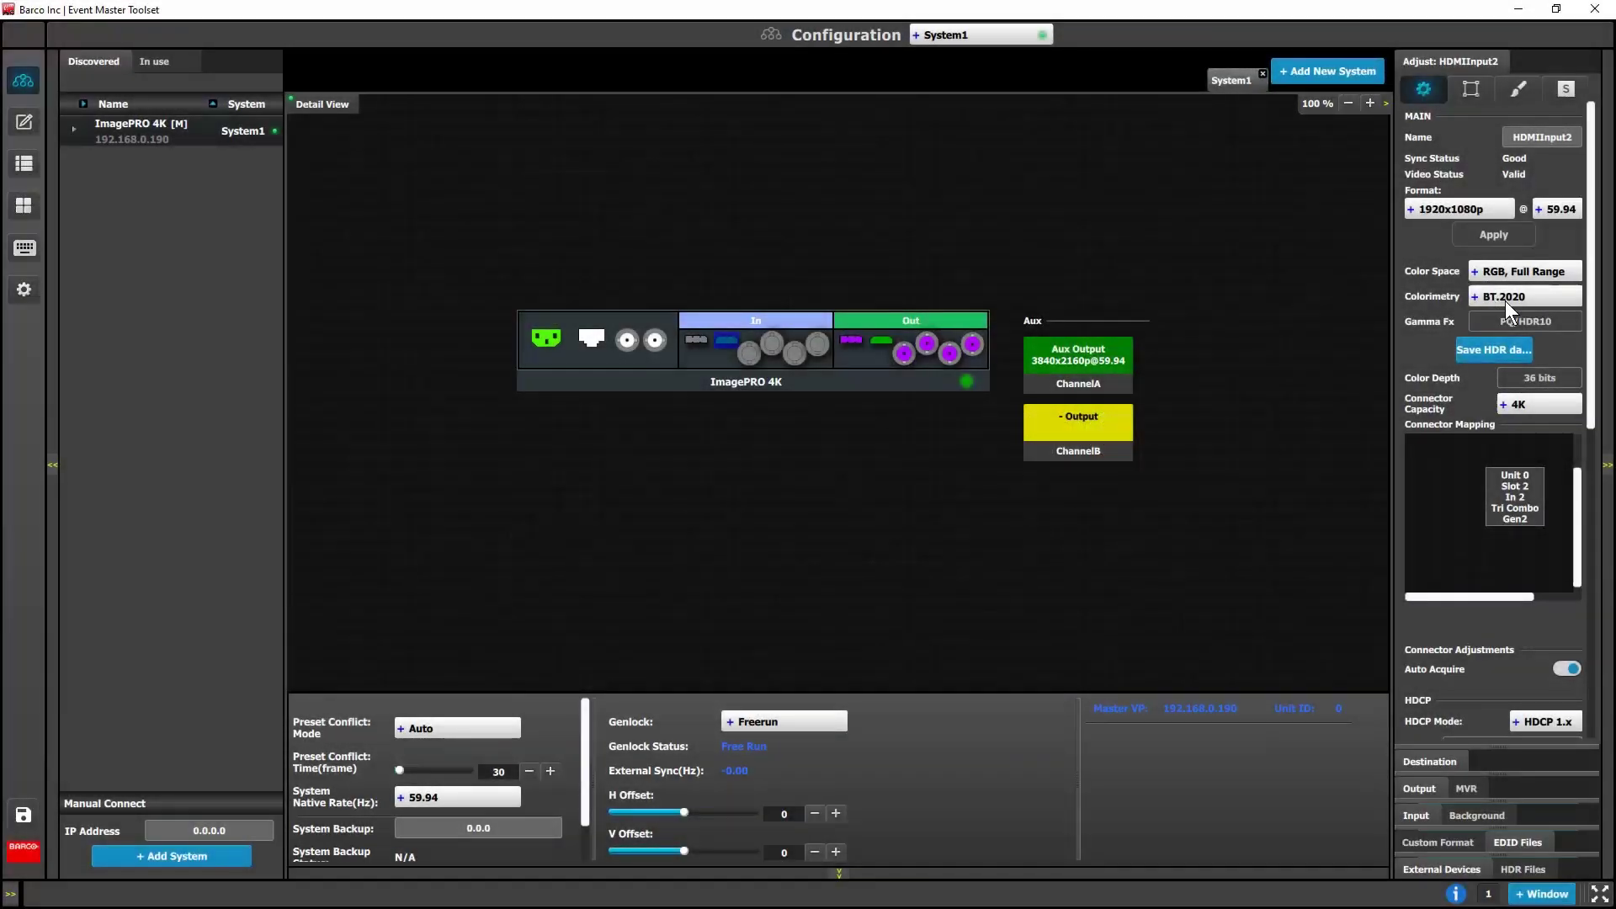
# Step: Save HDMIInput2's HDR data and set ChannelA's HDR Metadata File to HDRFileHDMIInput2-1
pyautogui.click(1486, 352)
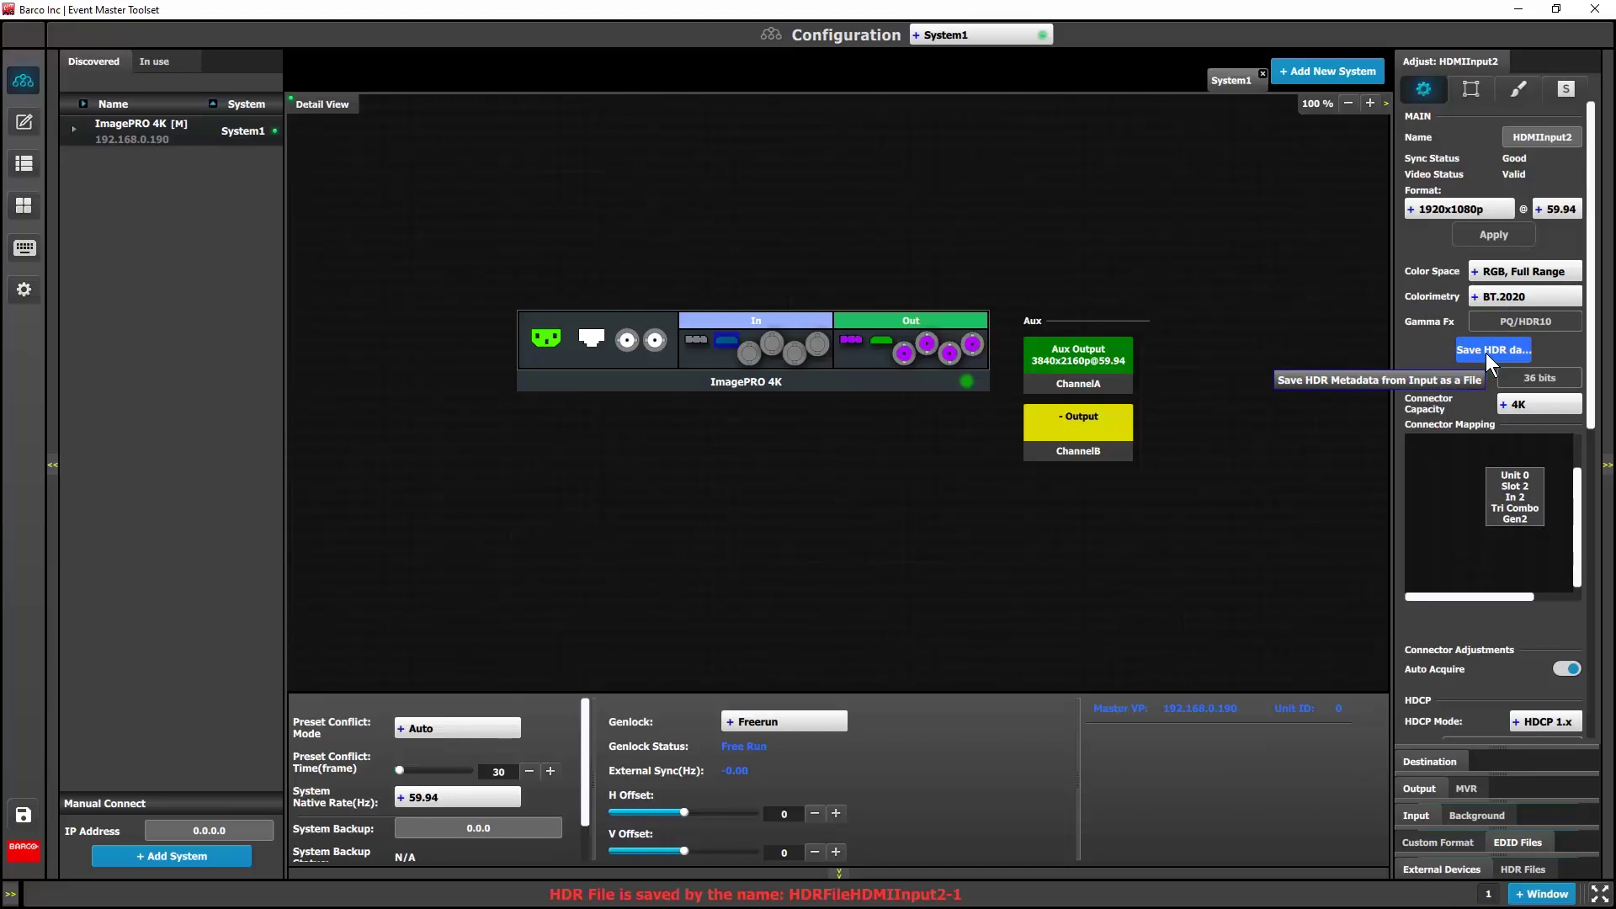
pyautogui.click(1515, 868)
pyautogui.click(1096, 359)
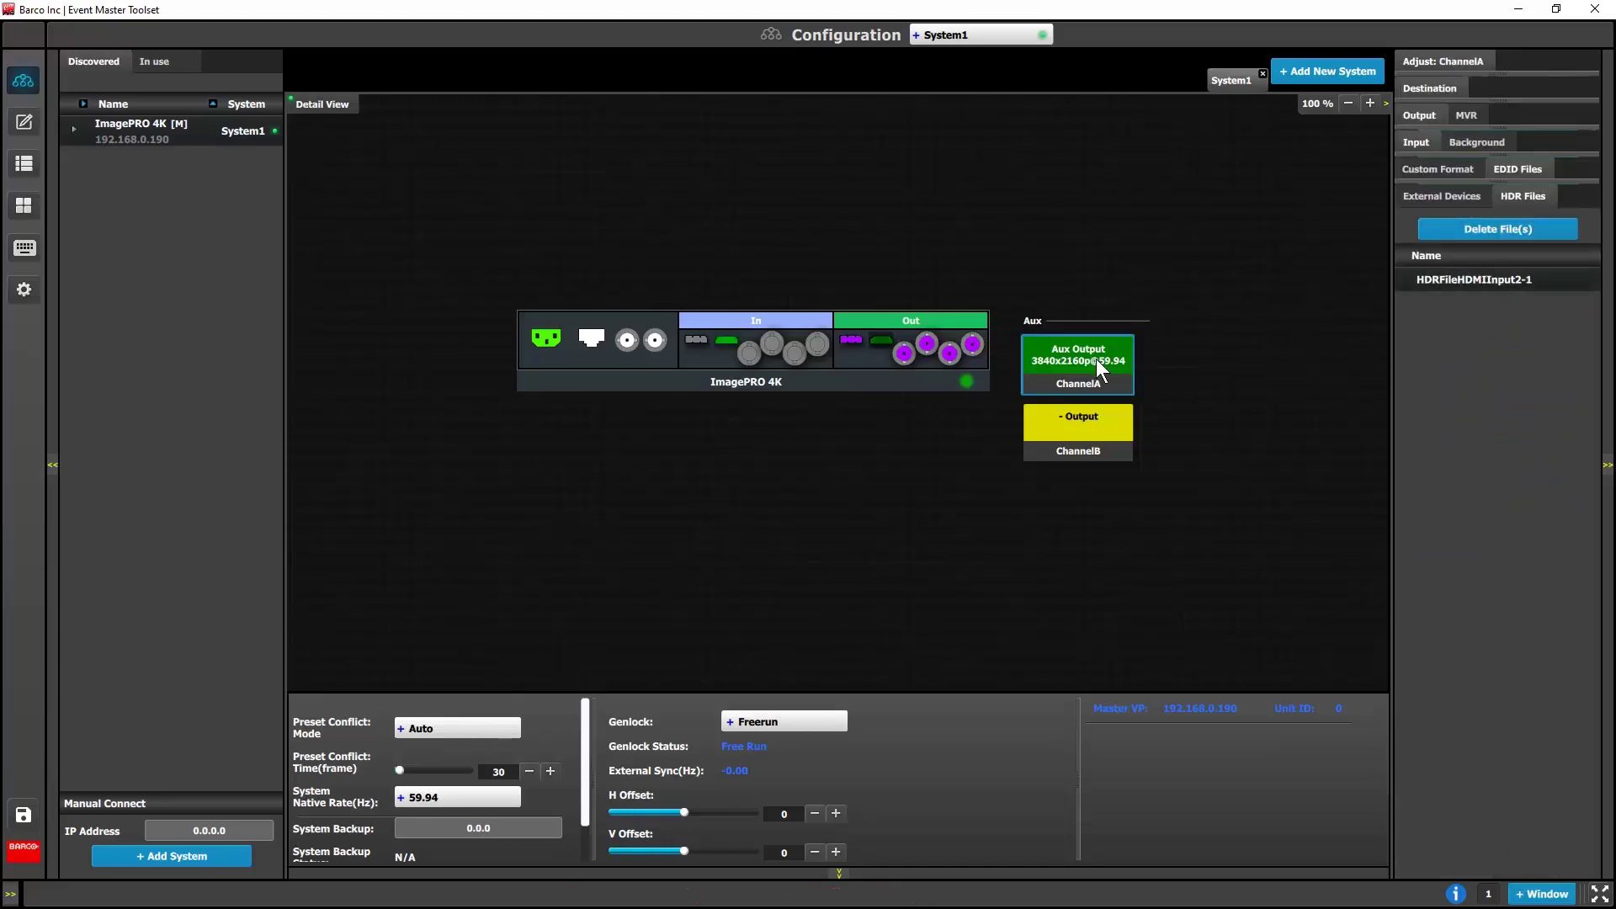
pyautogui.click(1428, 61)
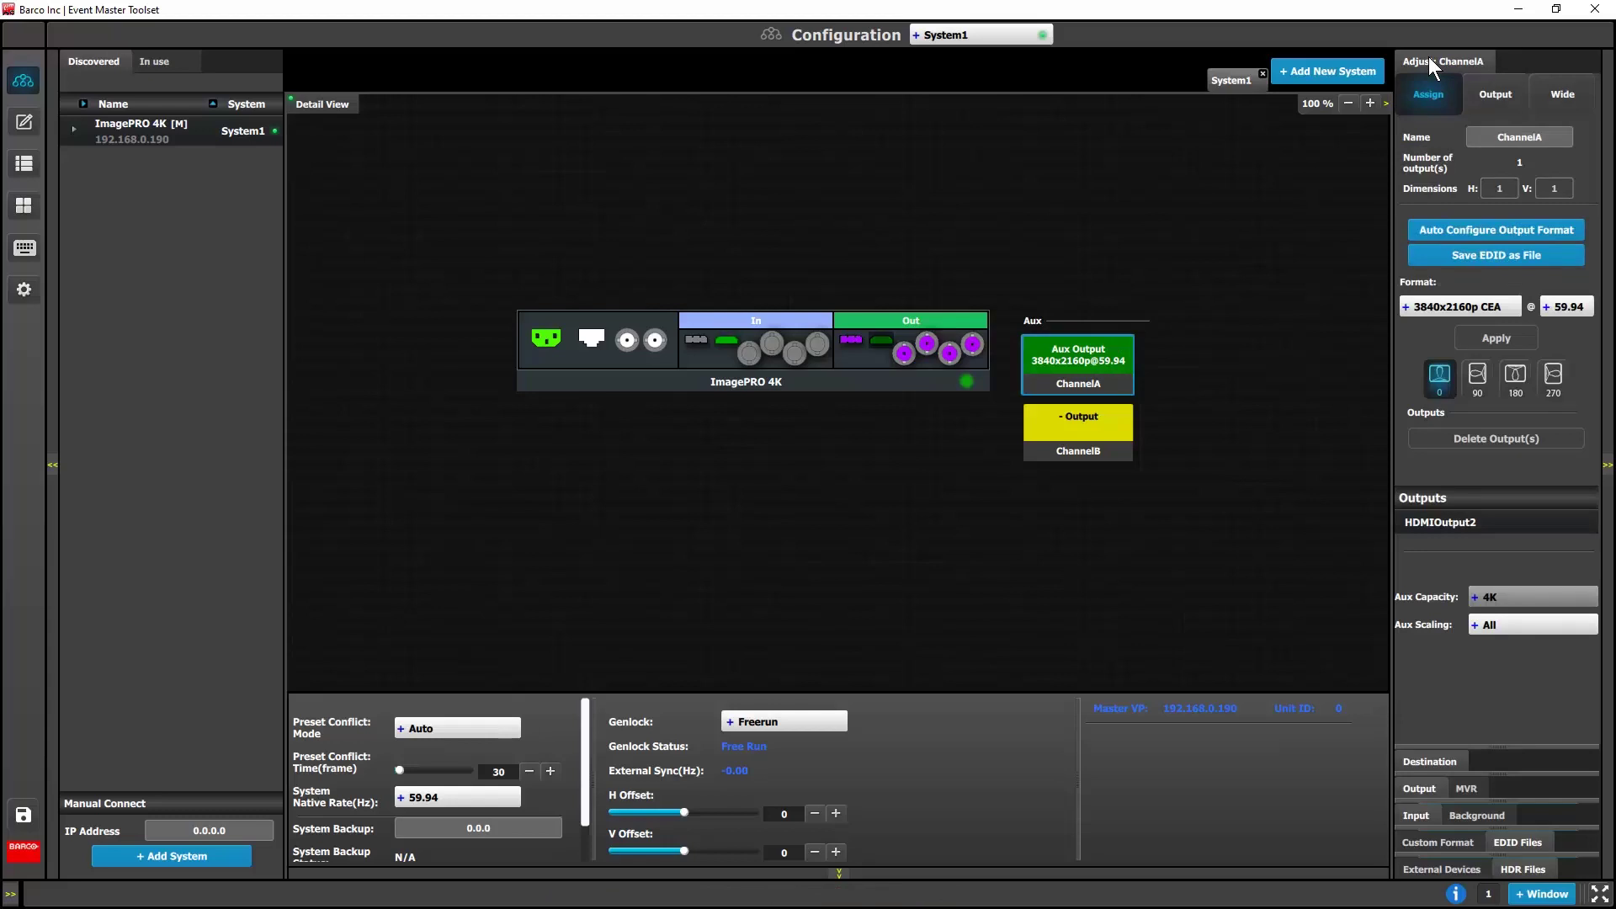
pyautogui.click(1502, 98)
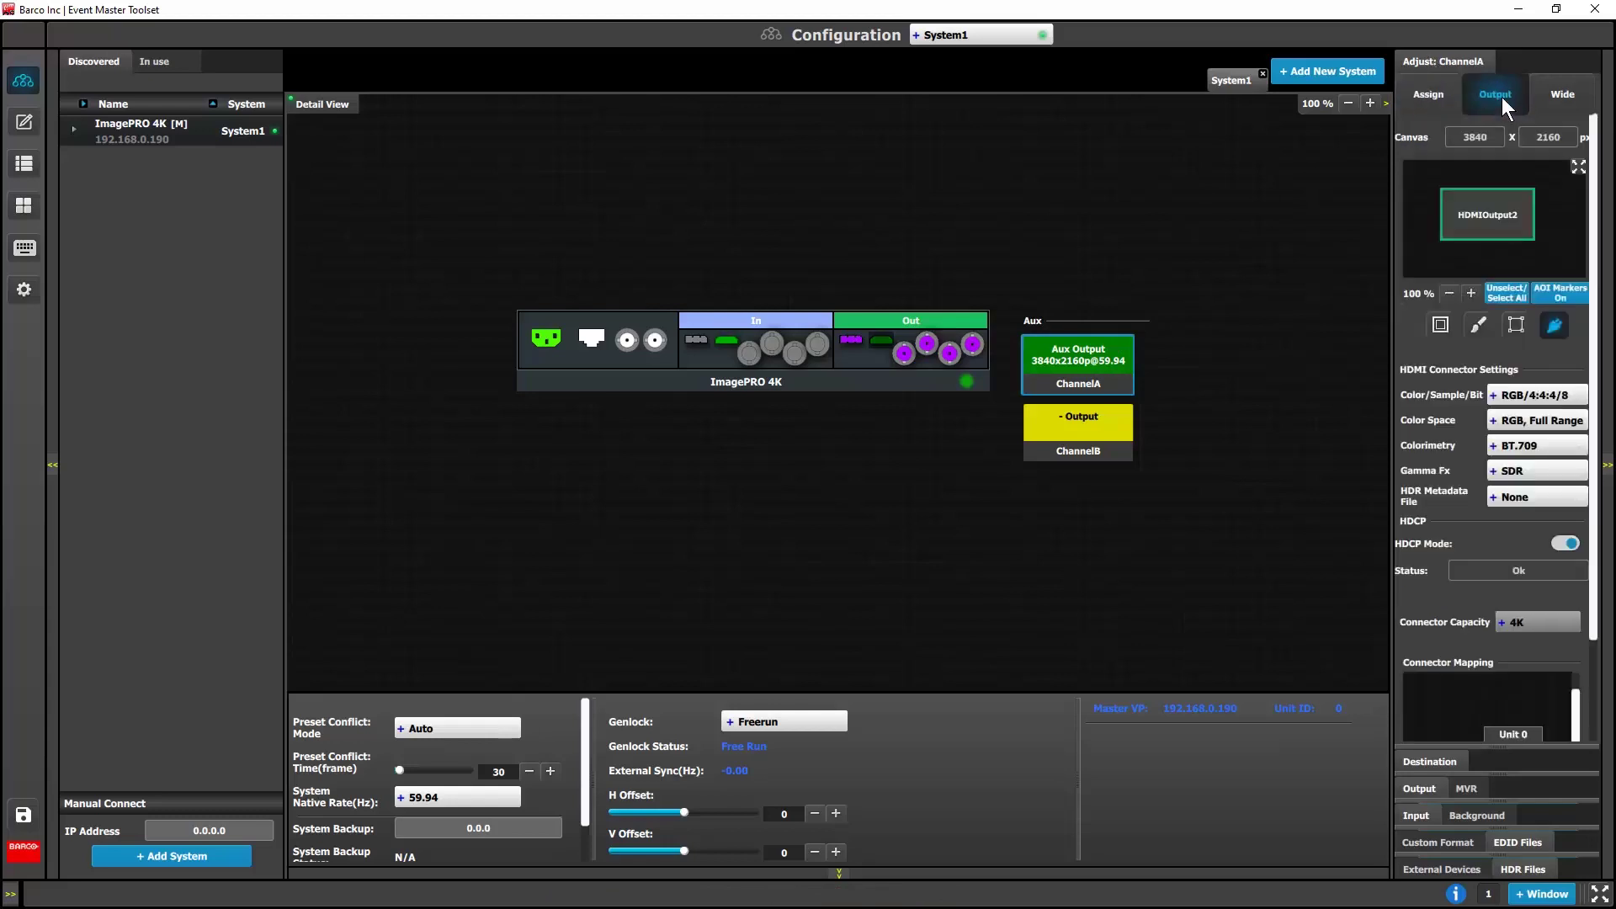
pyautogui.click(1507, 497)
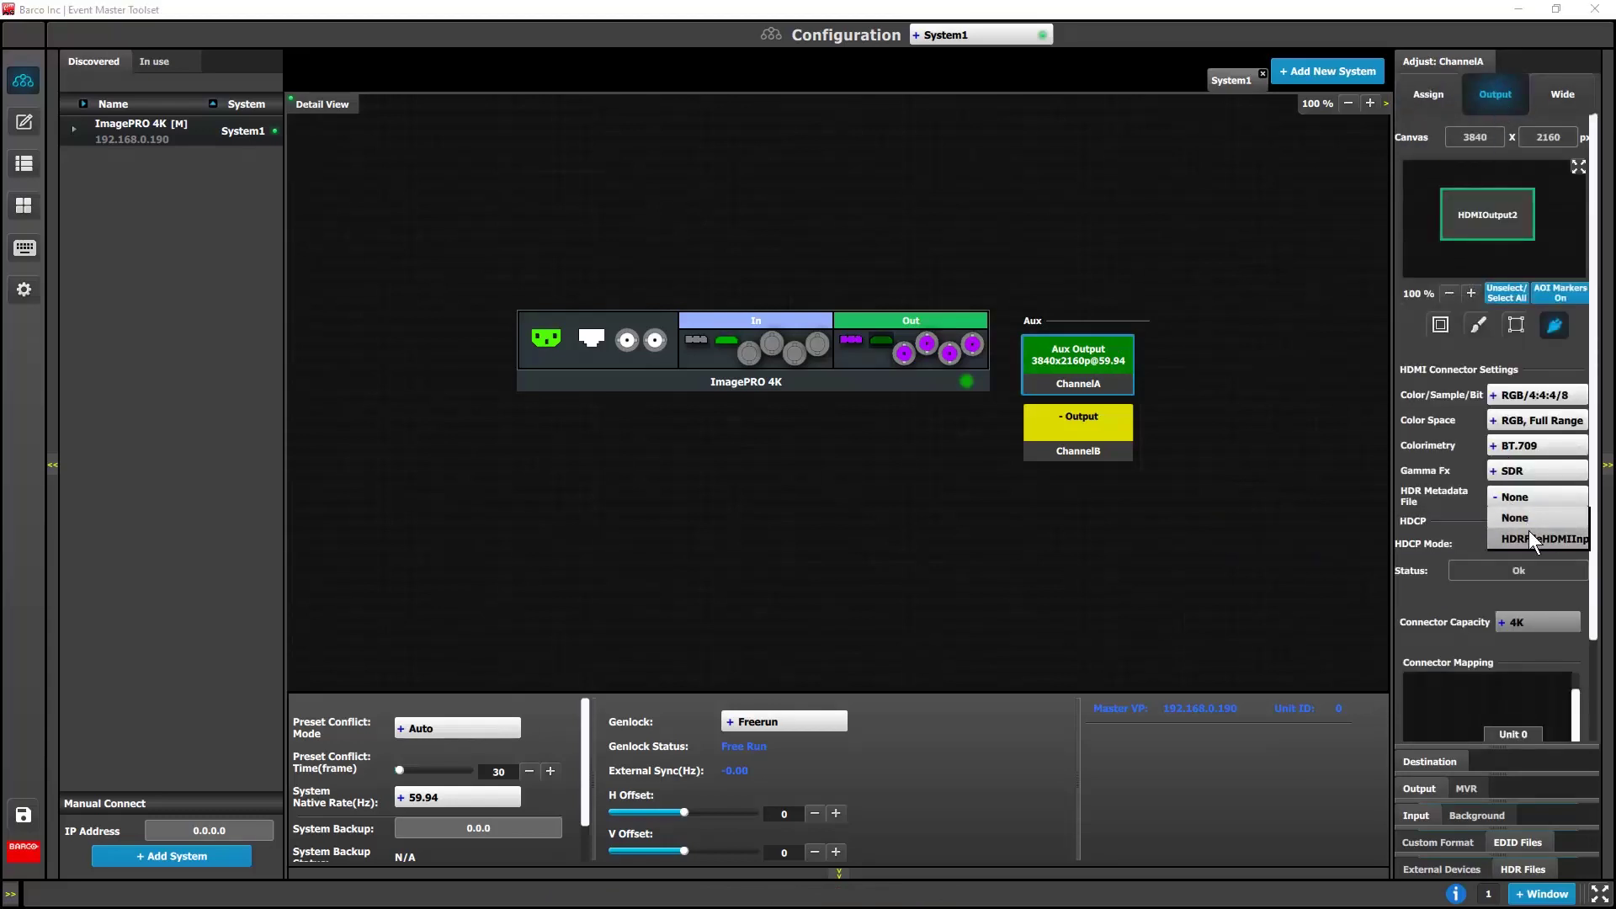
pyautogui.click(1531, 537)
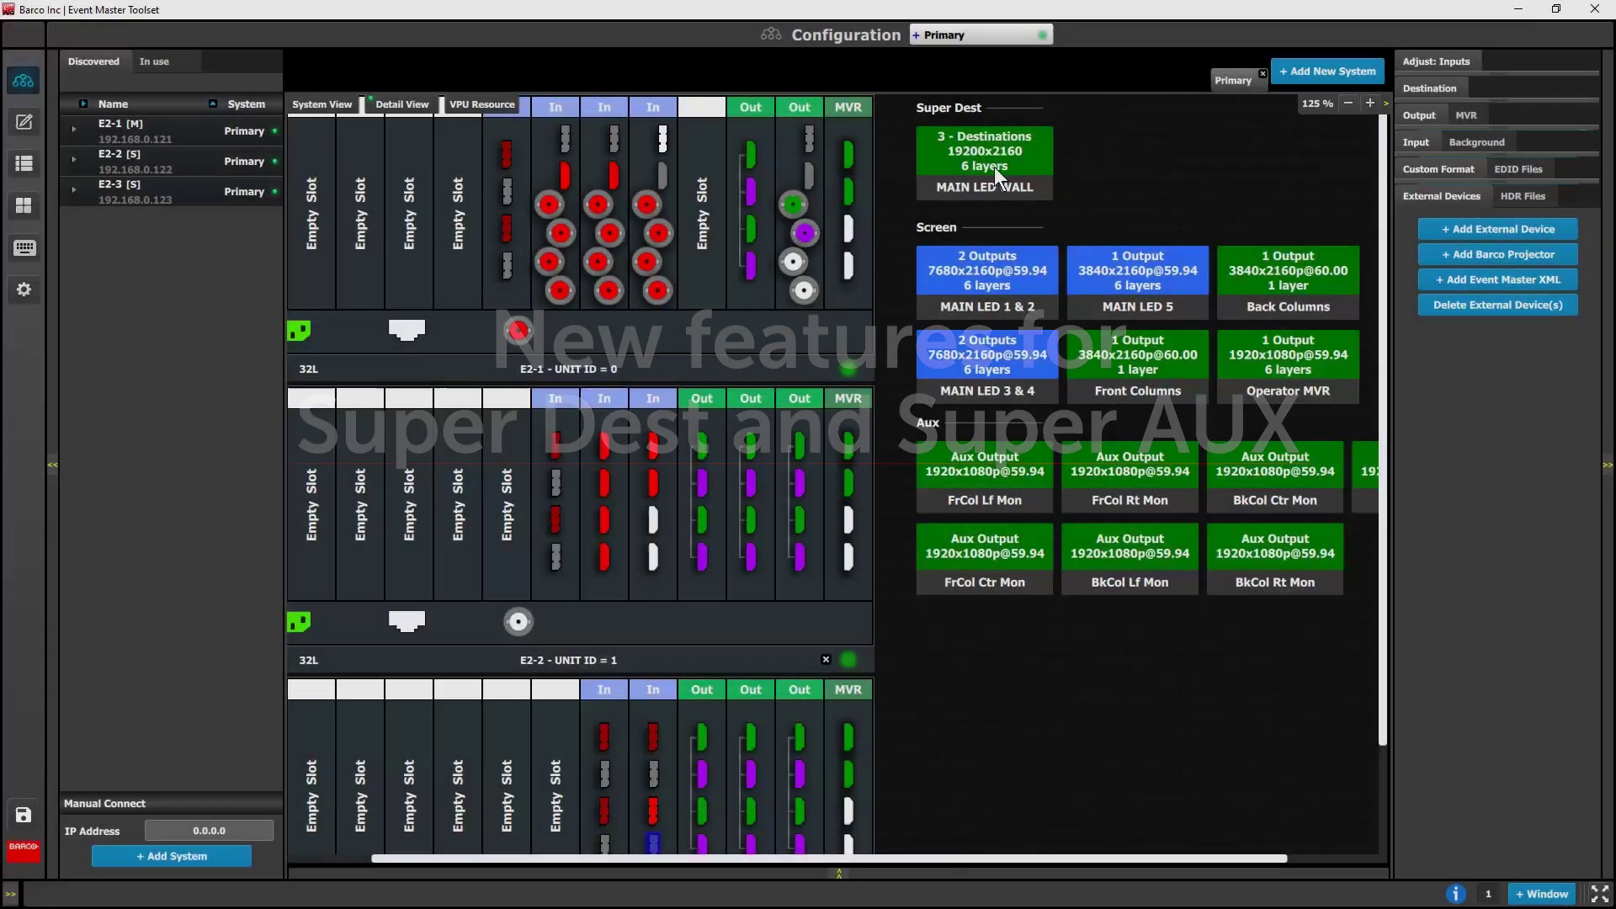
# Step: Enlarge the MAIN LED WALL output canvas and set Test Pattern to Off on all three screens
pyautogui.click(993, 167)
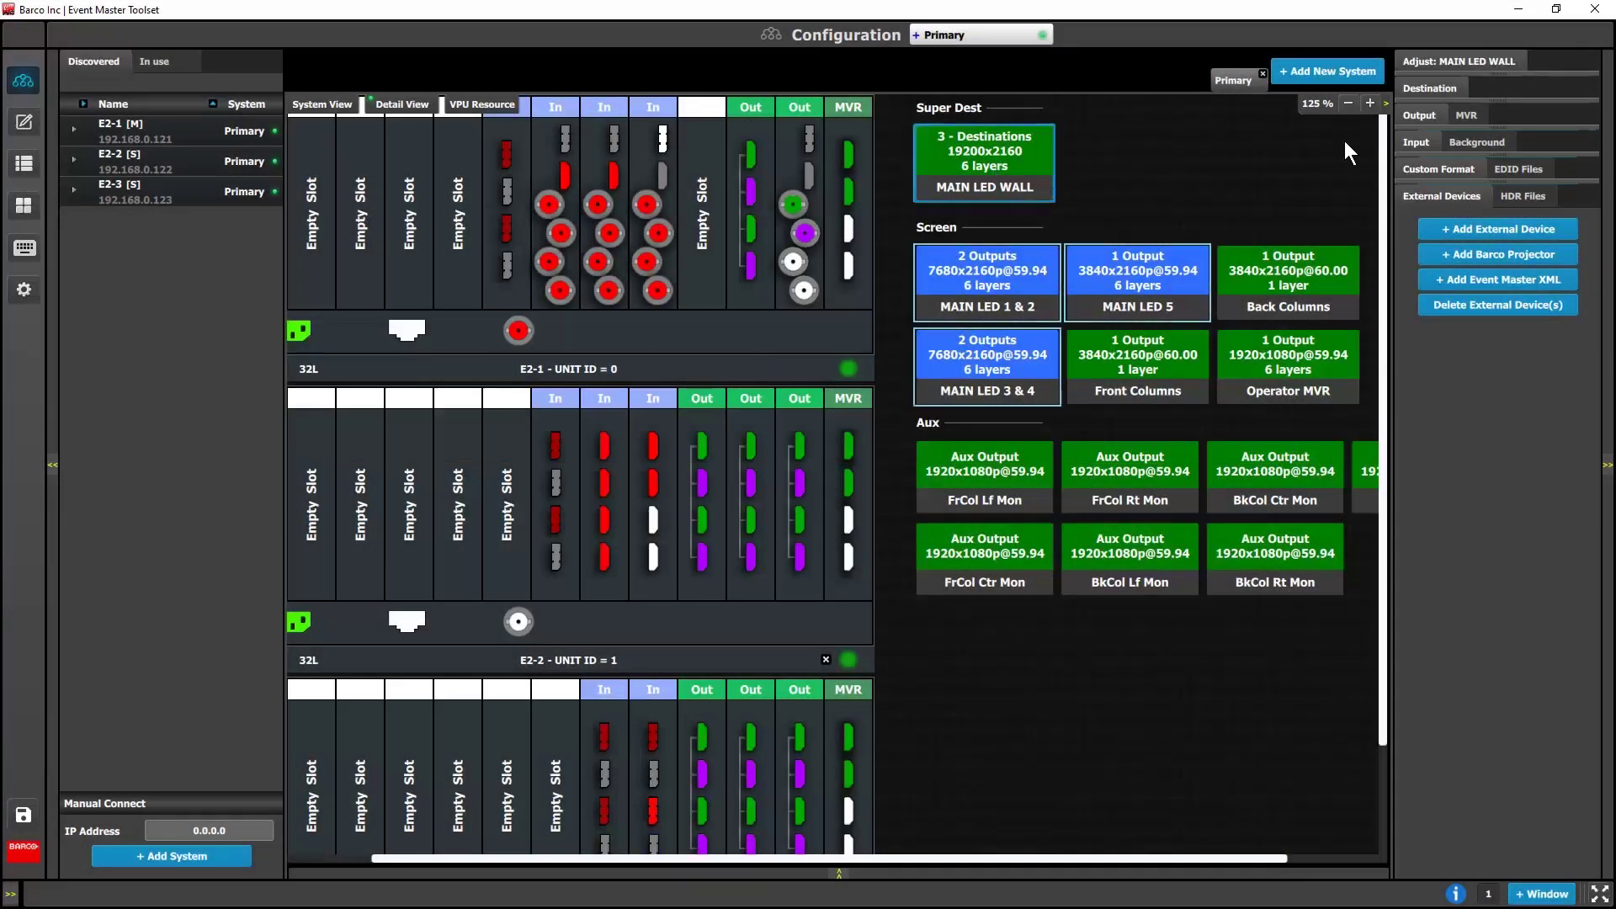
pyautogui.click(1453, 60)
pyautogui.click(1502, 94)
pyautogui.click(1577, 167)
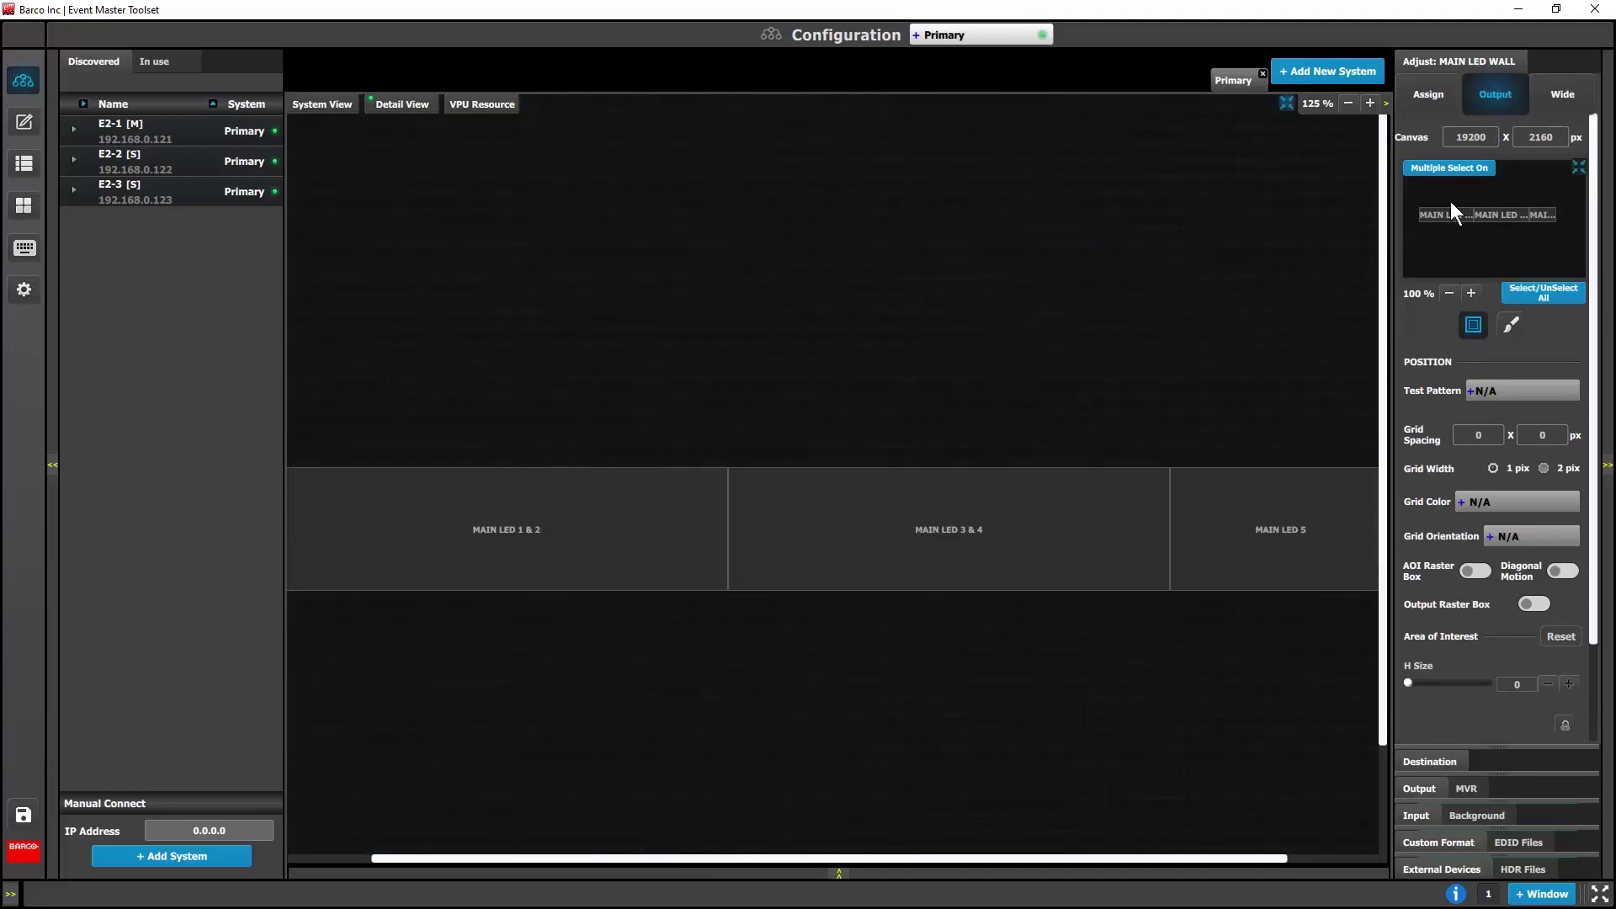
pyautogui.click(1525, 292)
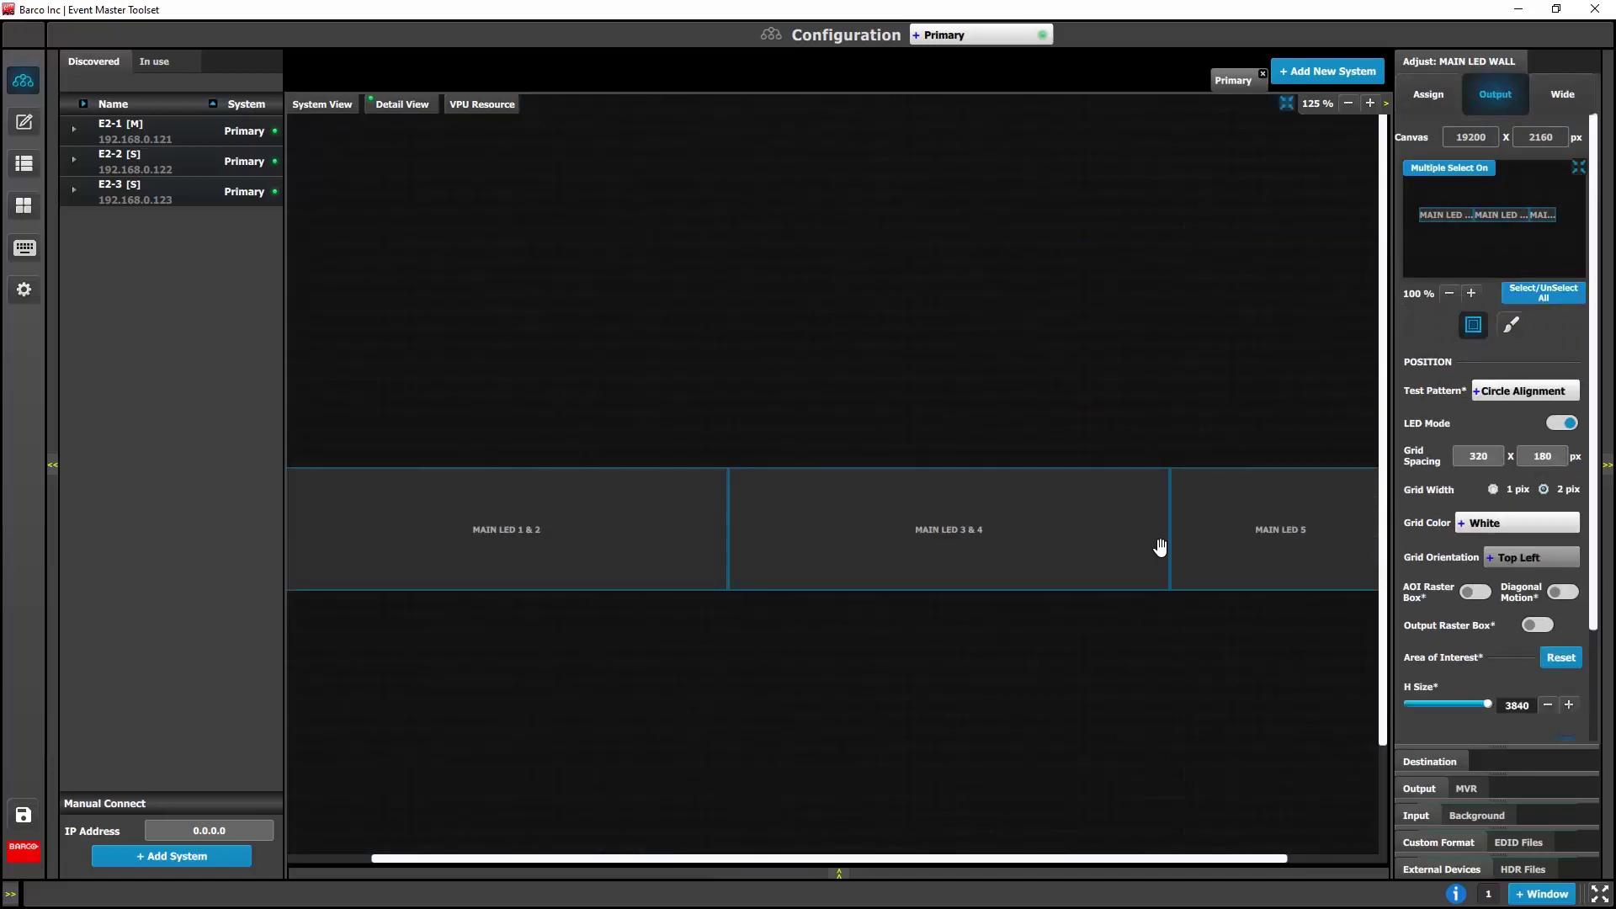
pyautogui.click(1508, 391)
pyautogui.scroll(2, 1532, 490)
pyautogui.click(1502, 435)
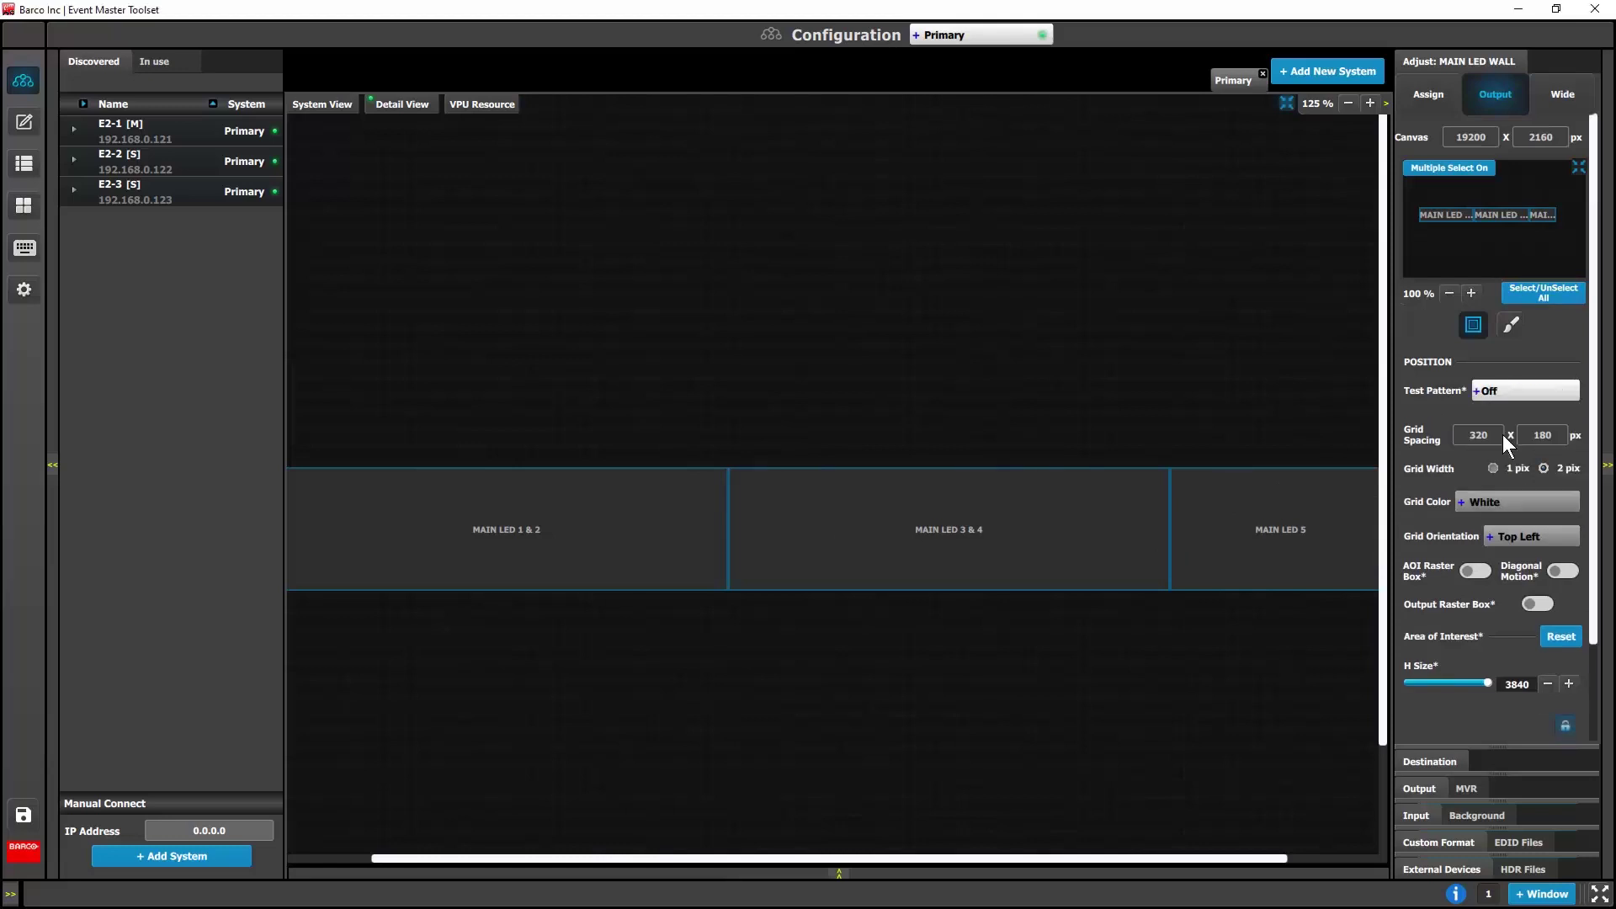
pyautogui.scroll(-1, 1597, 539)
pyautogui.scroll(-2, 1596, 555)
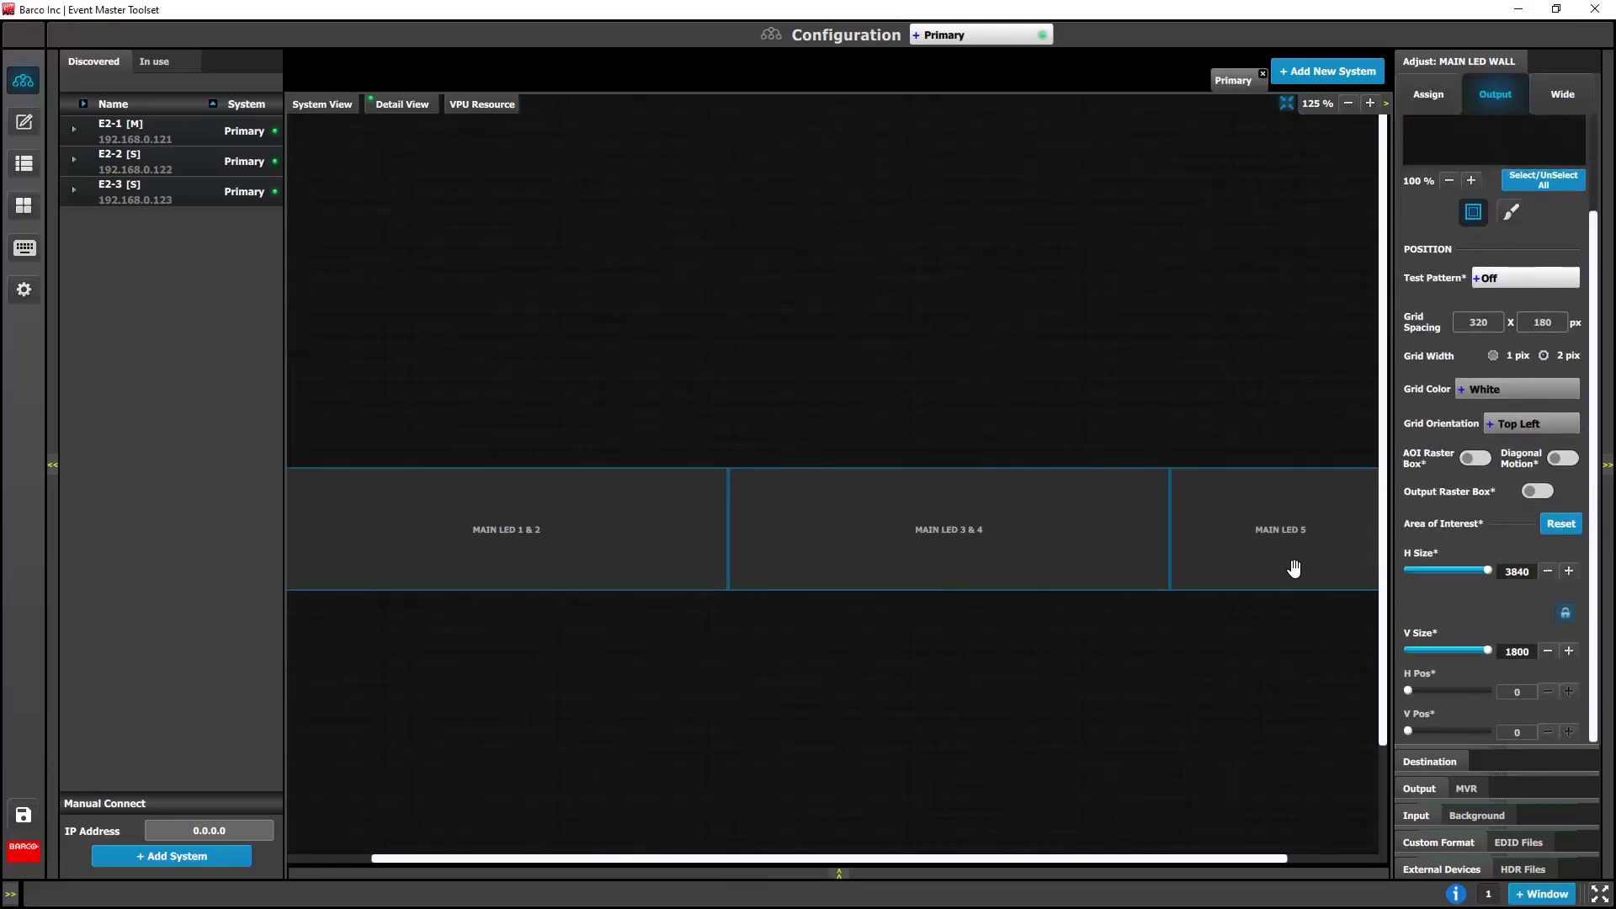
# Step: Select only MAIN LED 5 and show its colour adjustments
pyautogui.click(1103, 577)
pyautogui.click(1235, 558)
pyautogui.click(1508, 217)
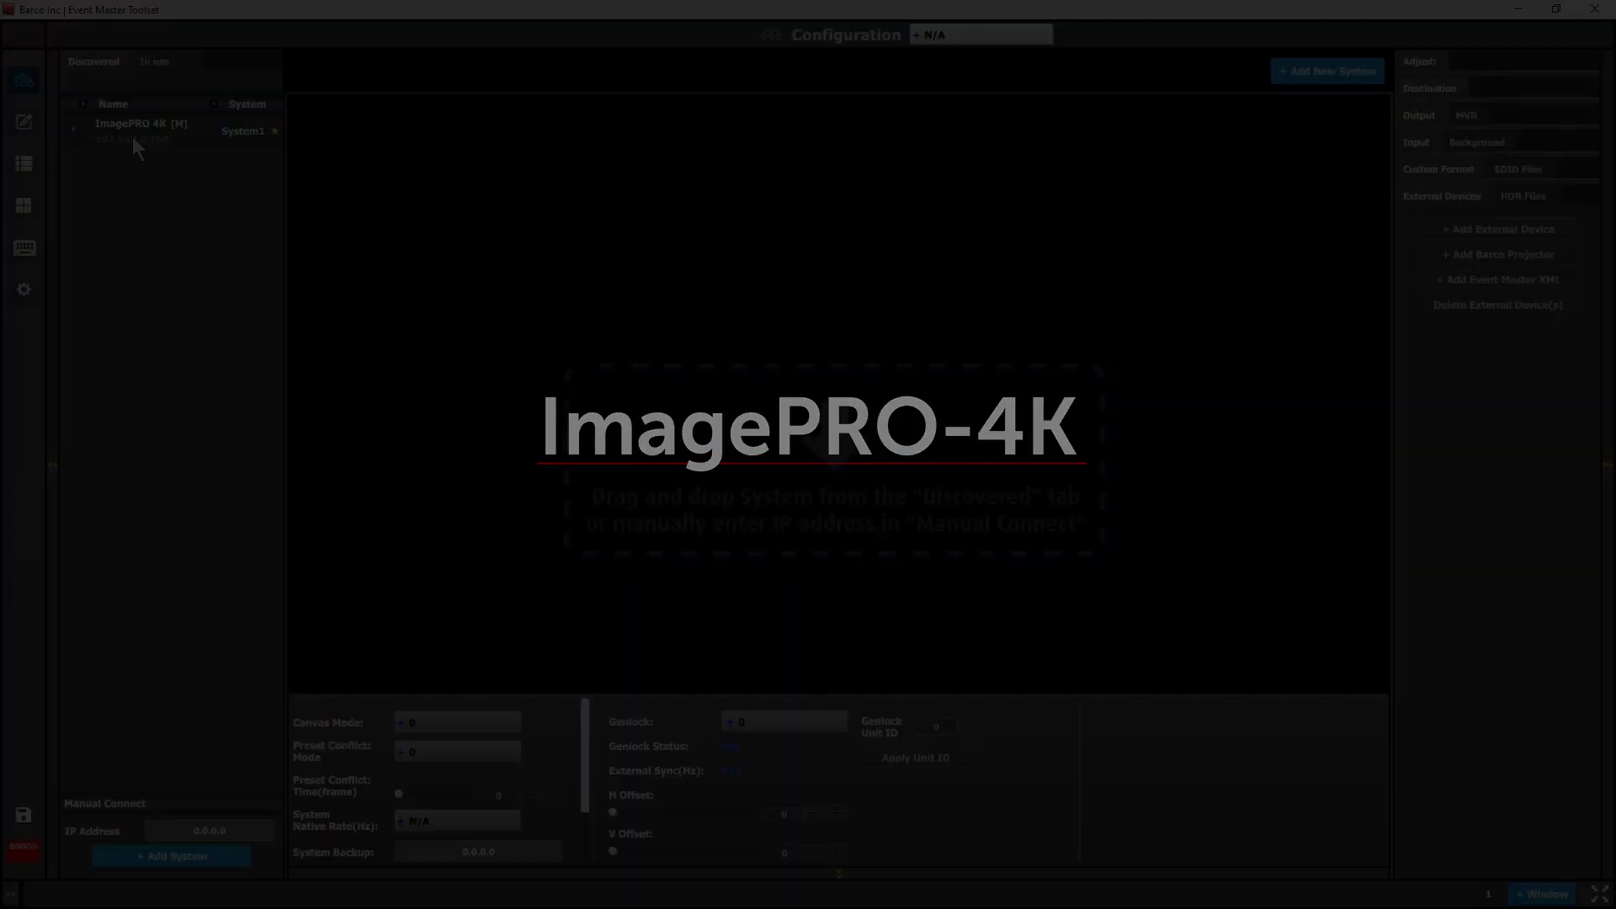
# Step: Add the ImagePRO 4K and combine its SDI inputs and outputs into quad connectors
pyautogui.moveTo(140, 123); pyautogui.dragTo(687, 421)
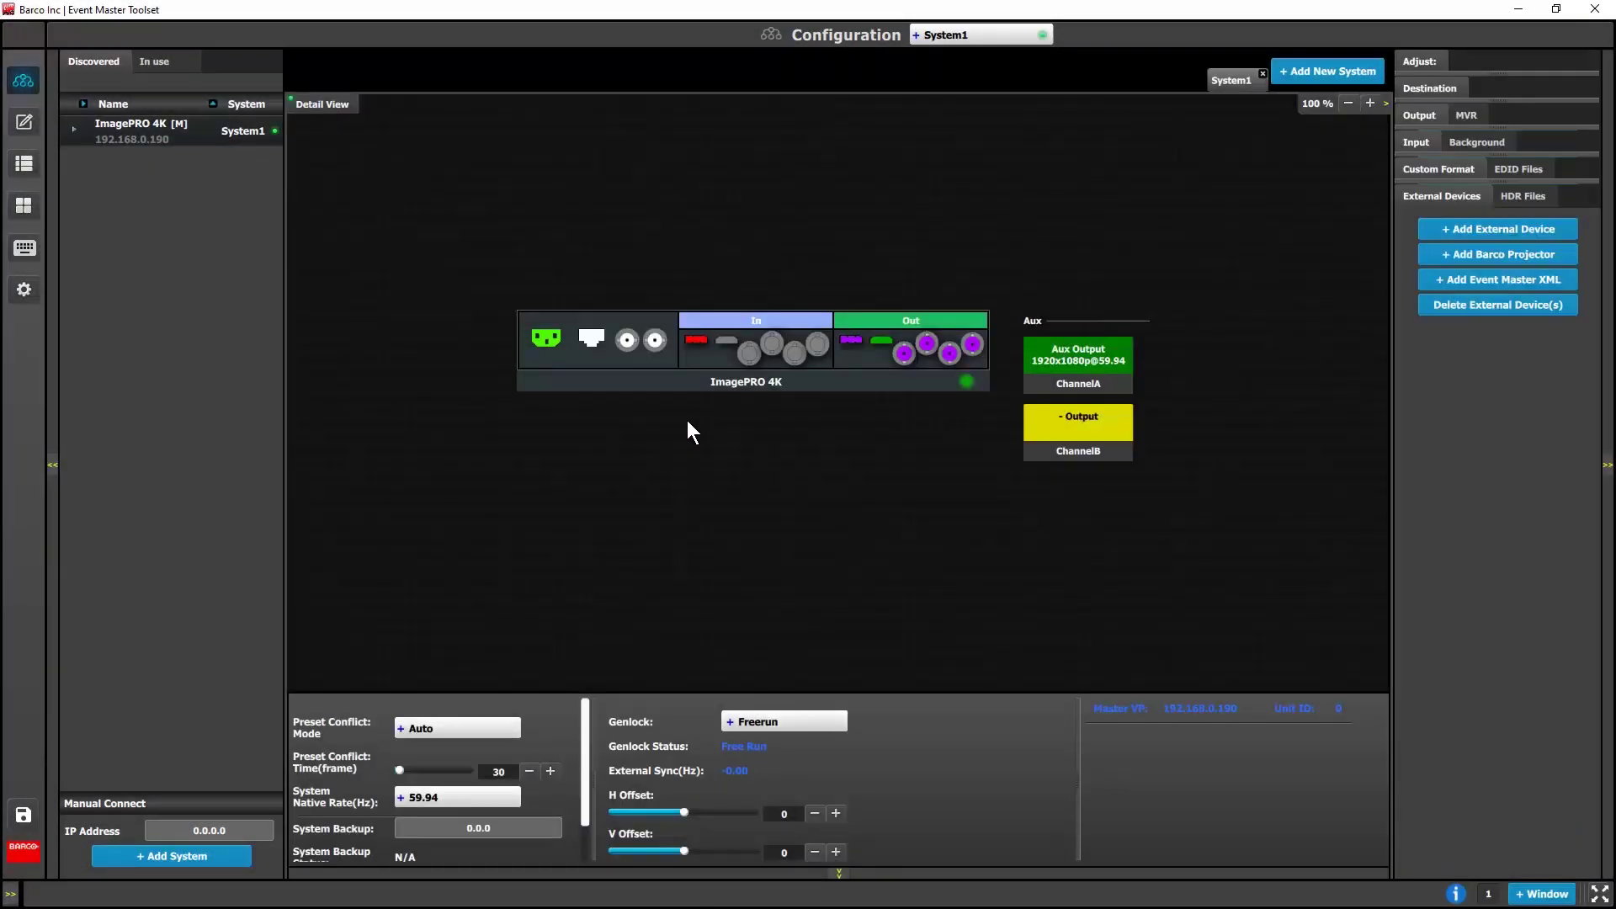
pyautogui.click(1416, 143)
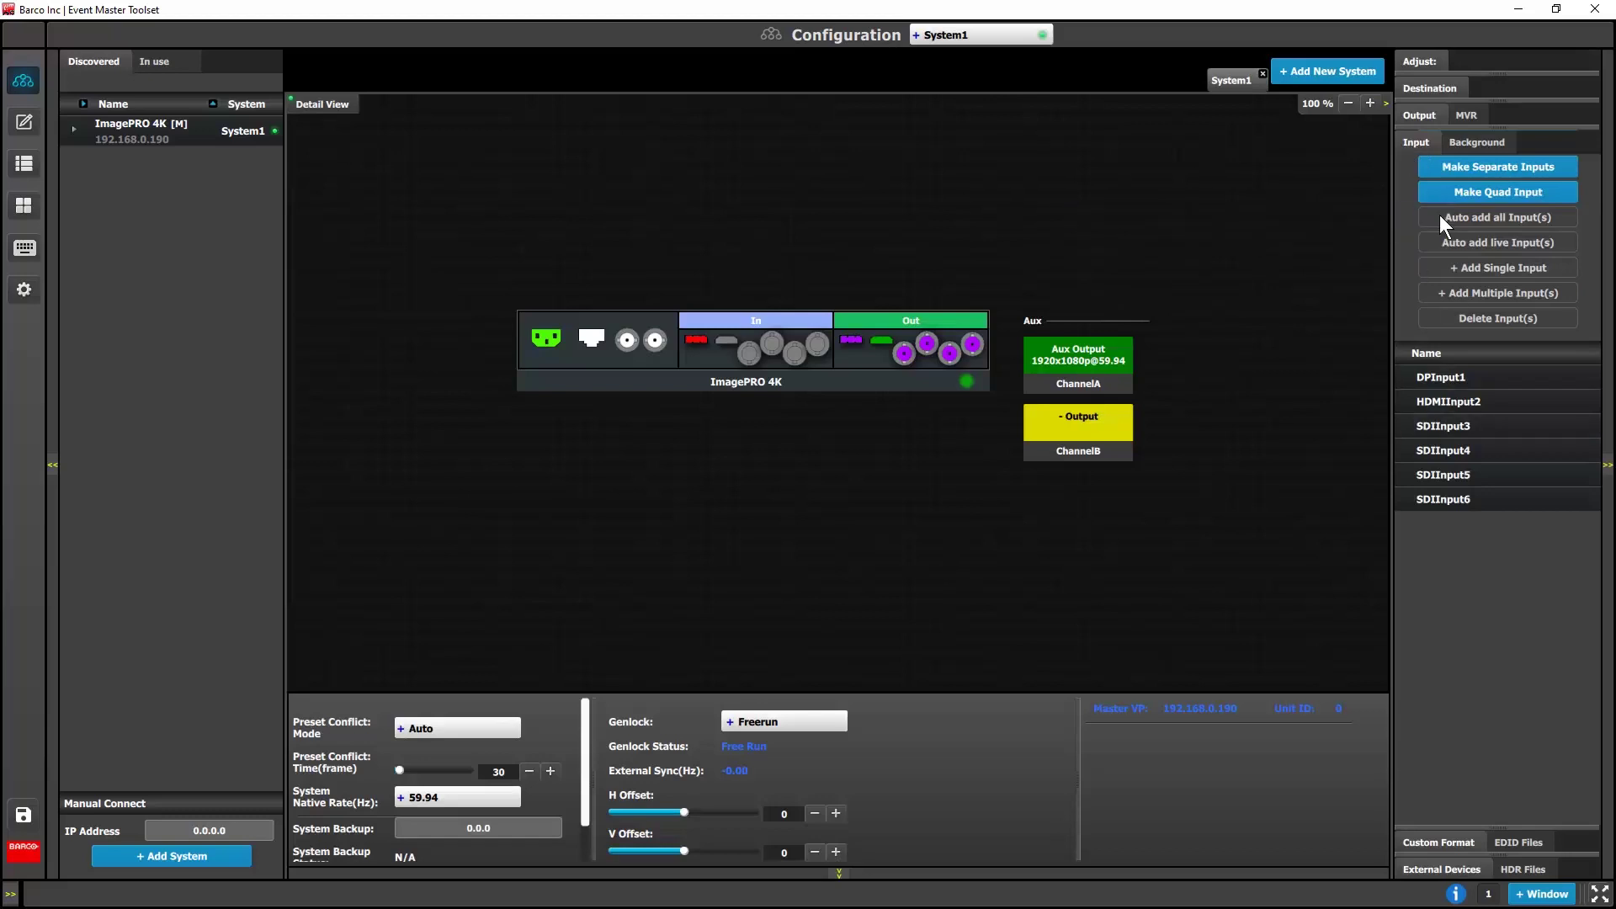
pyautogui.click(1458, 188)
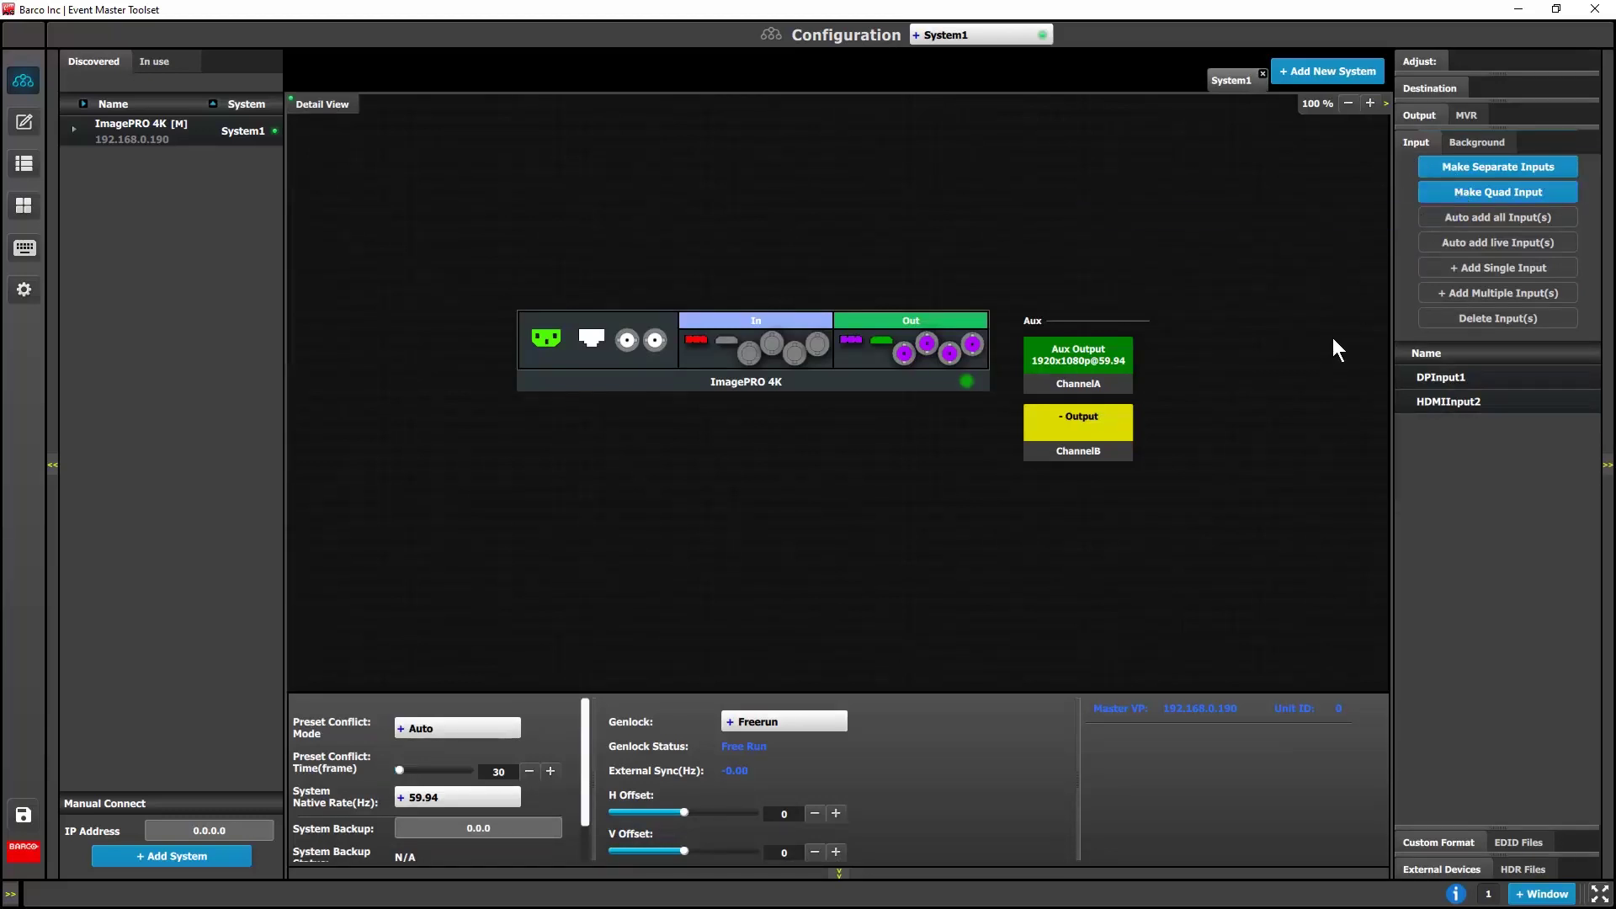
pyautogui.click(1455, 426)
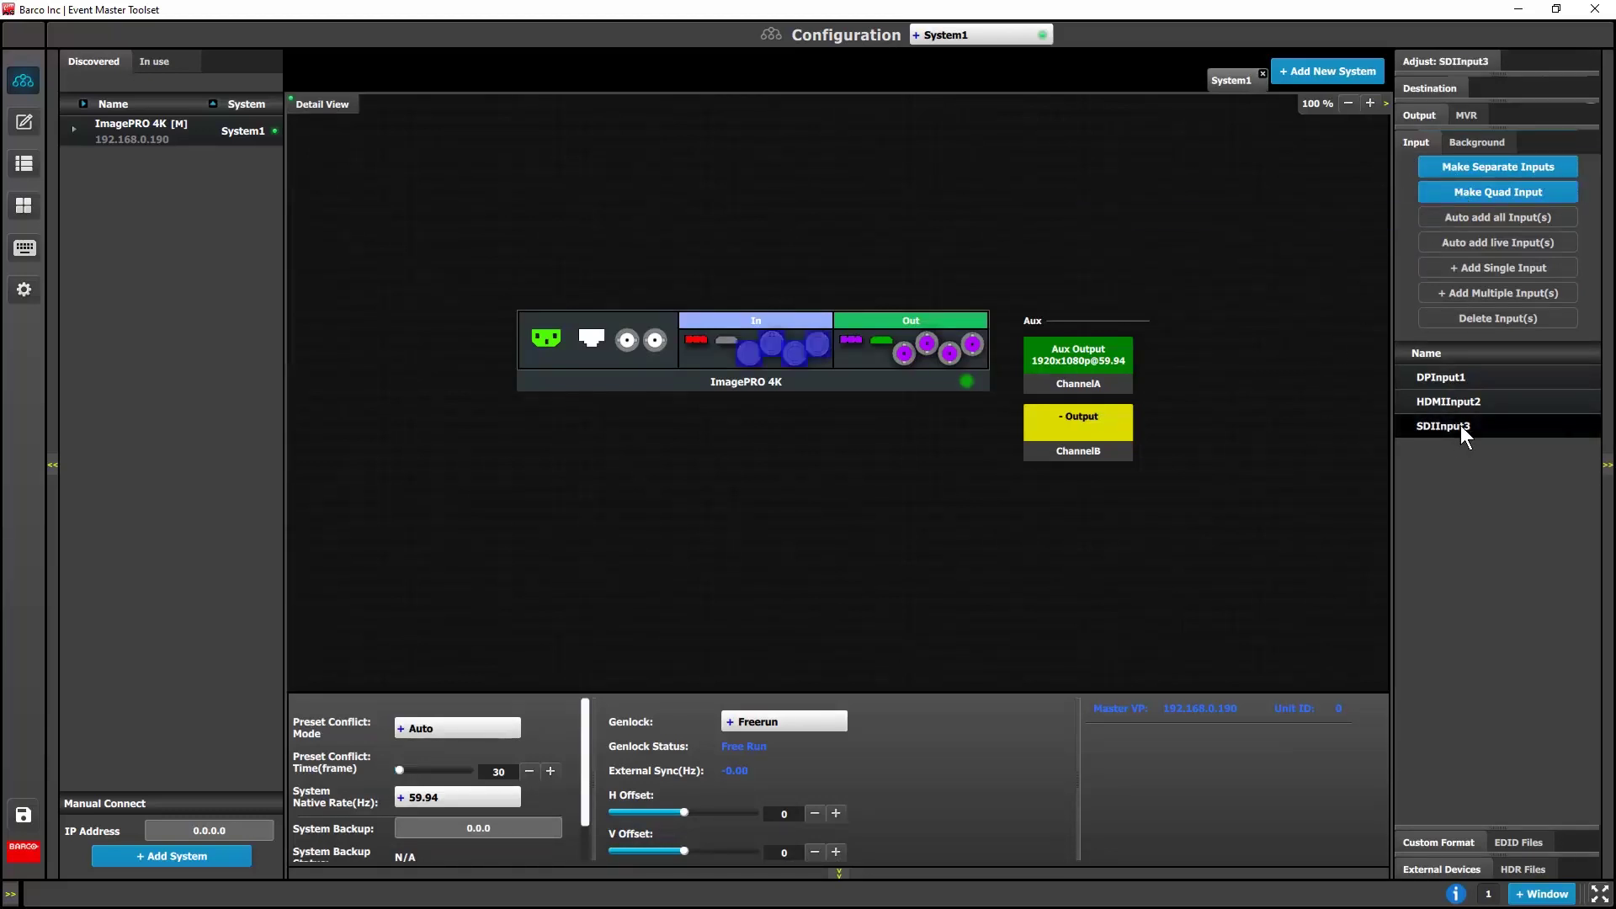
pyautogui.click(1422, 114)
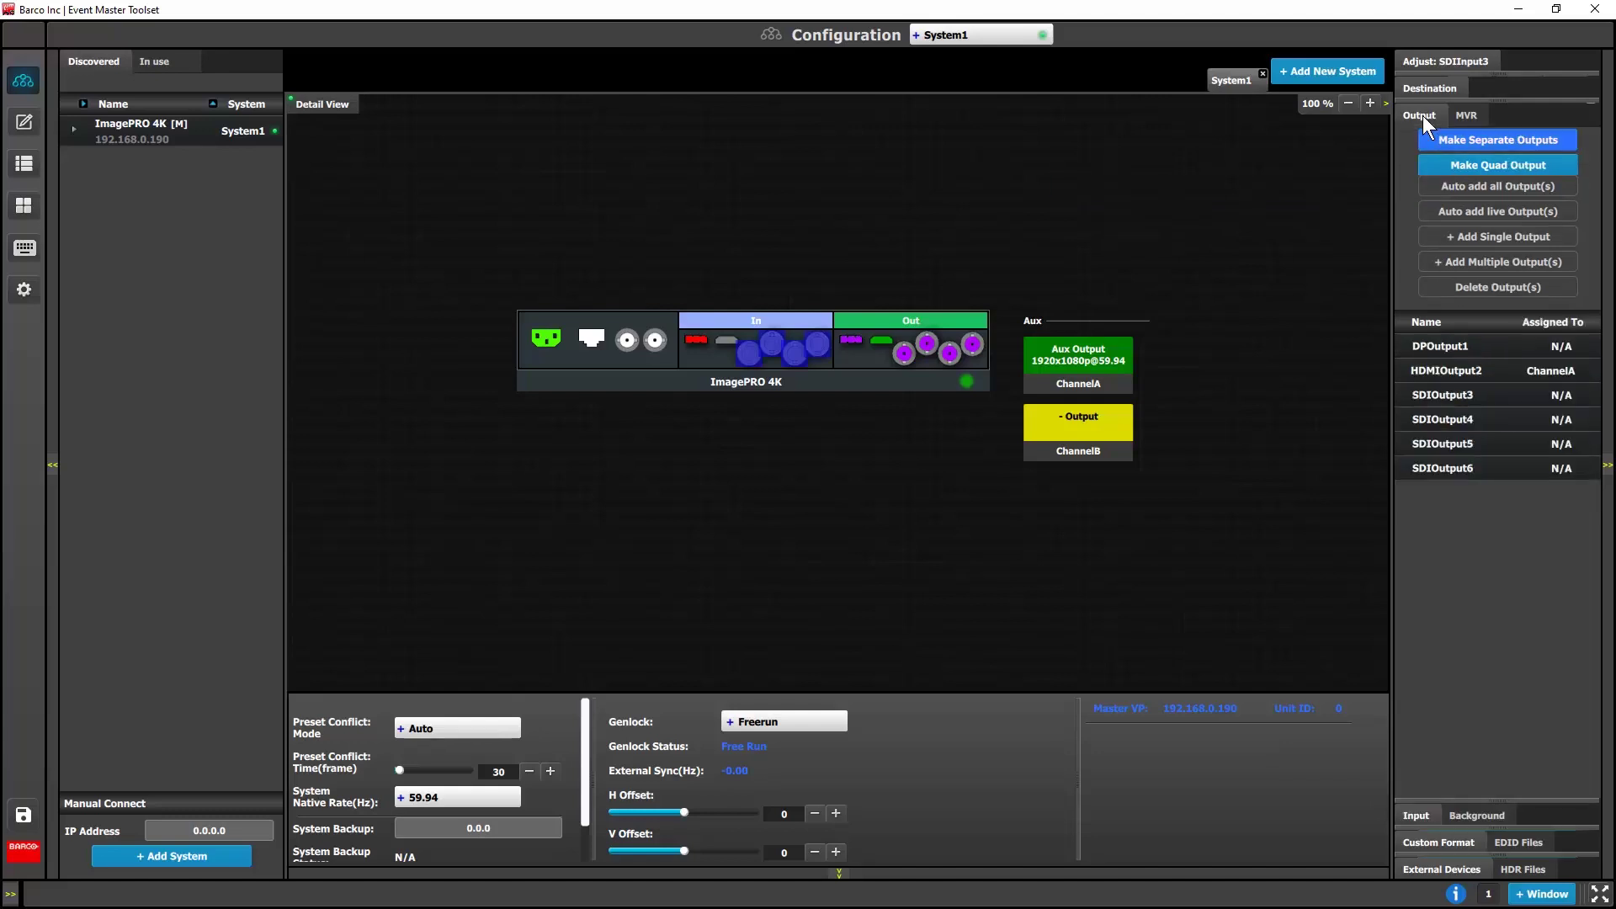
pyautogui.click(1482, 165)
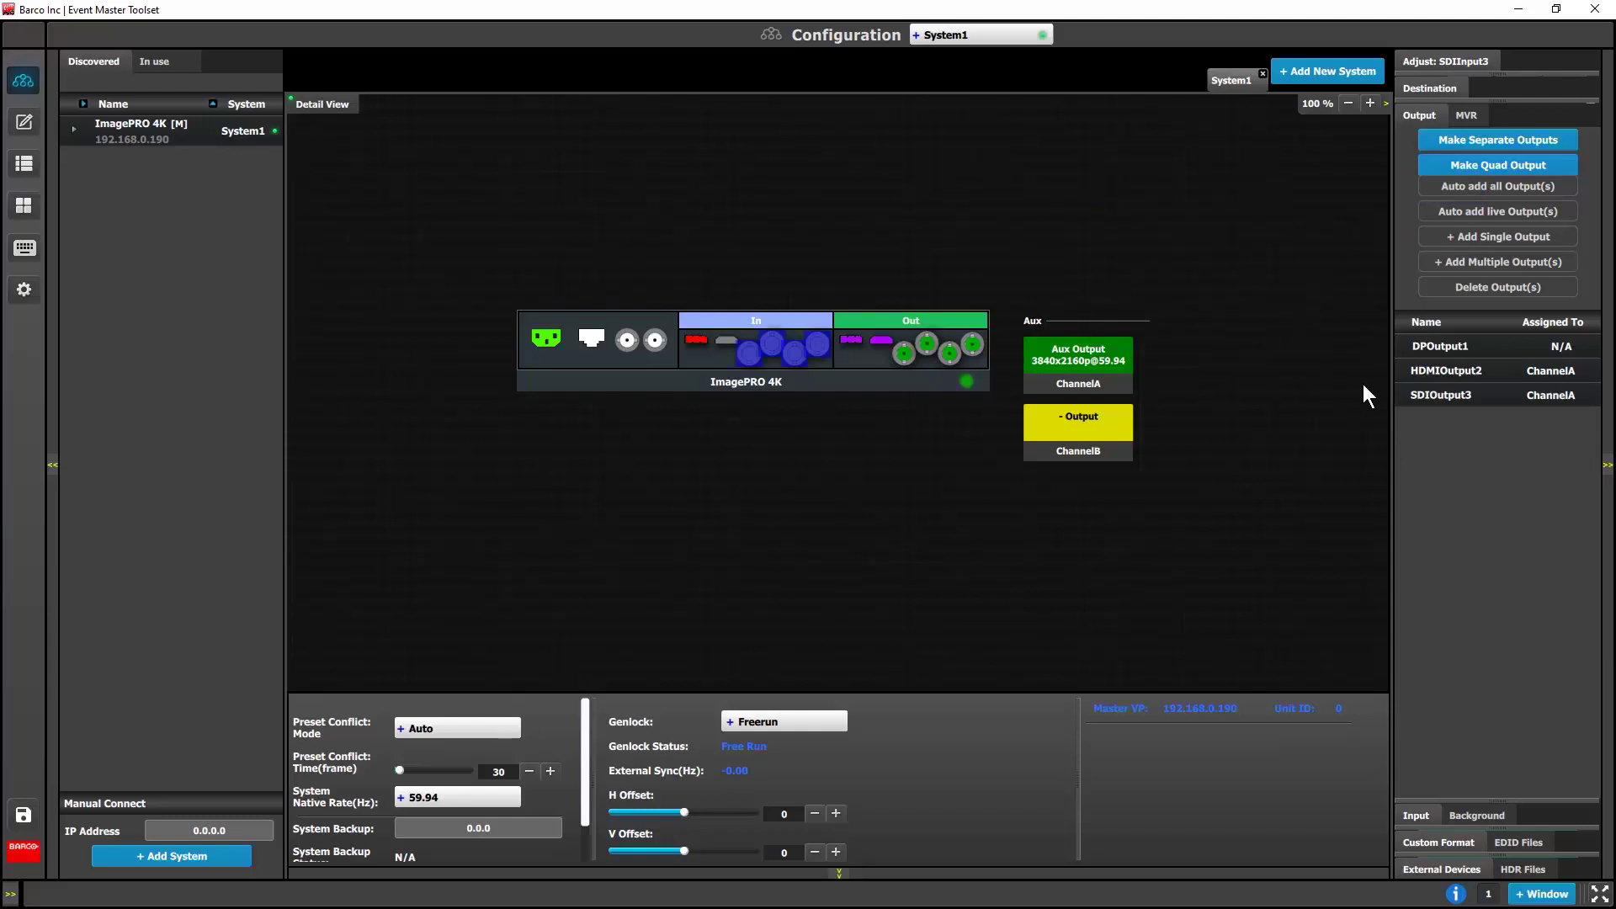
# Step: Map SDIOutput3 to ChannelB and save the configuration
pyautogui.click(1444, 391)
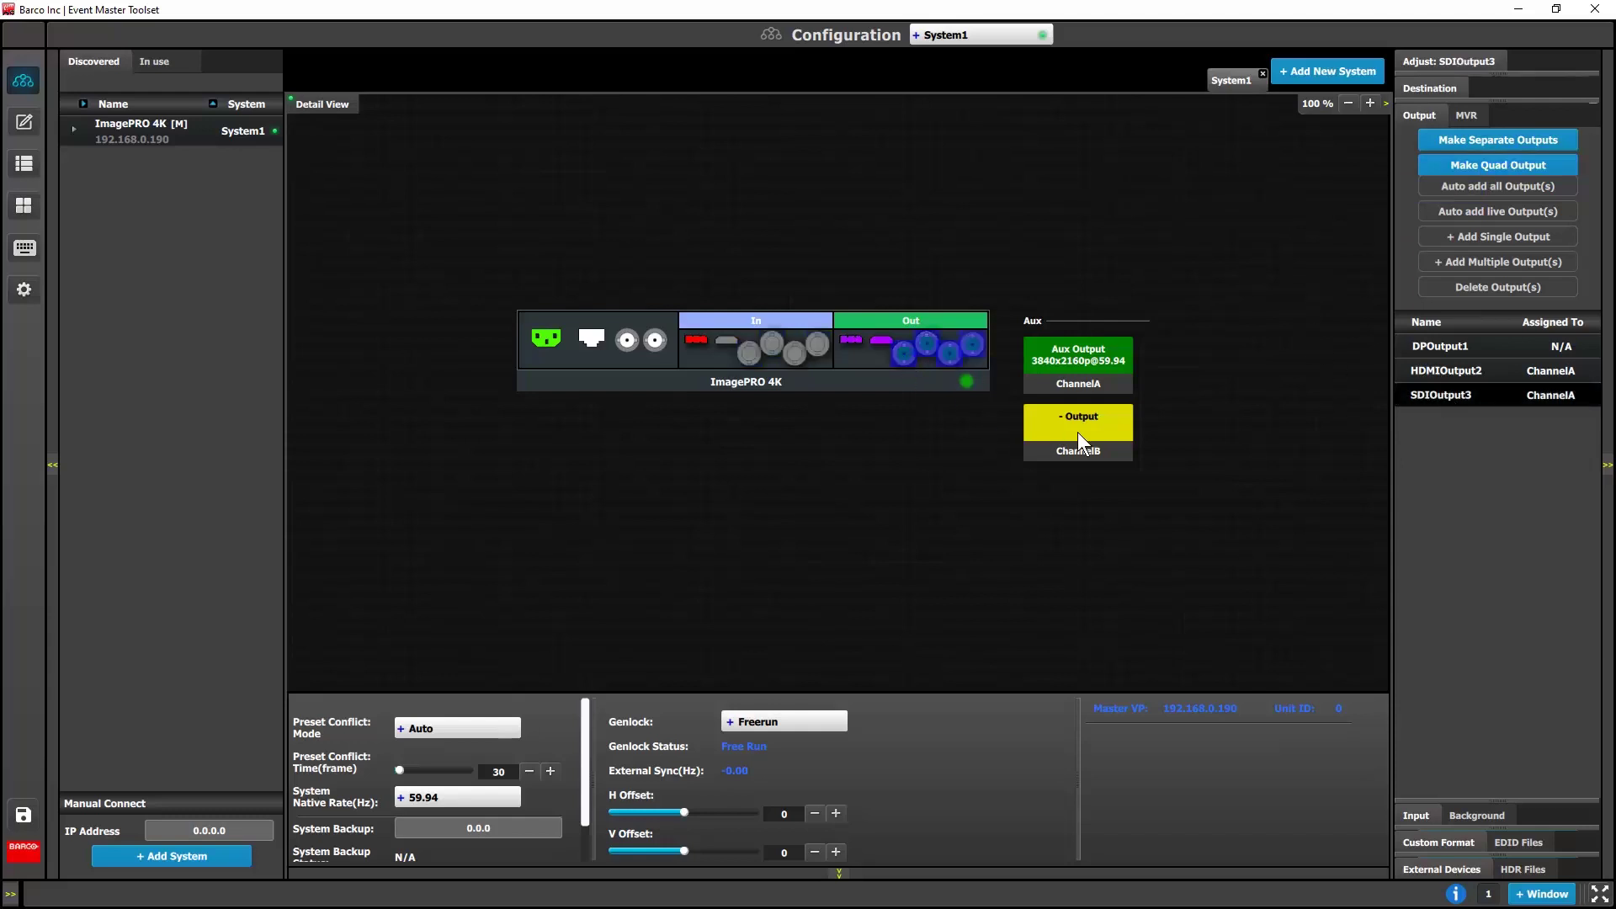
pyautogui.click(1409, 89)
pyautogui.click(1559, 88)
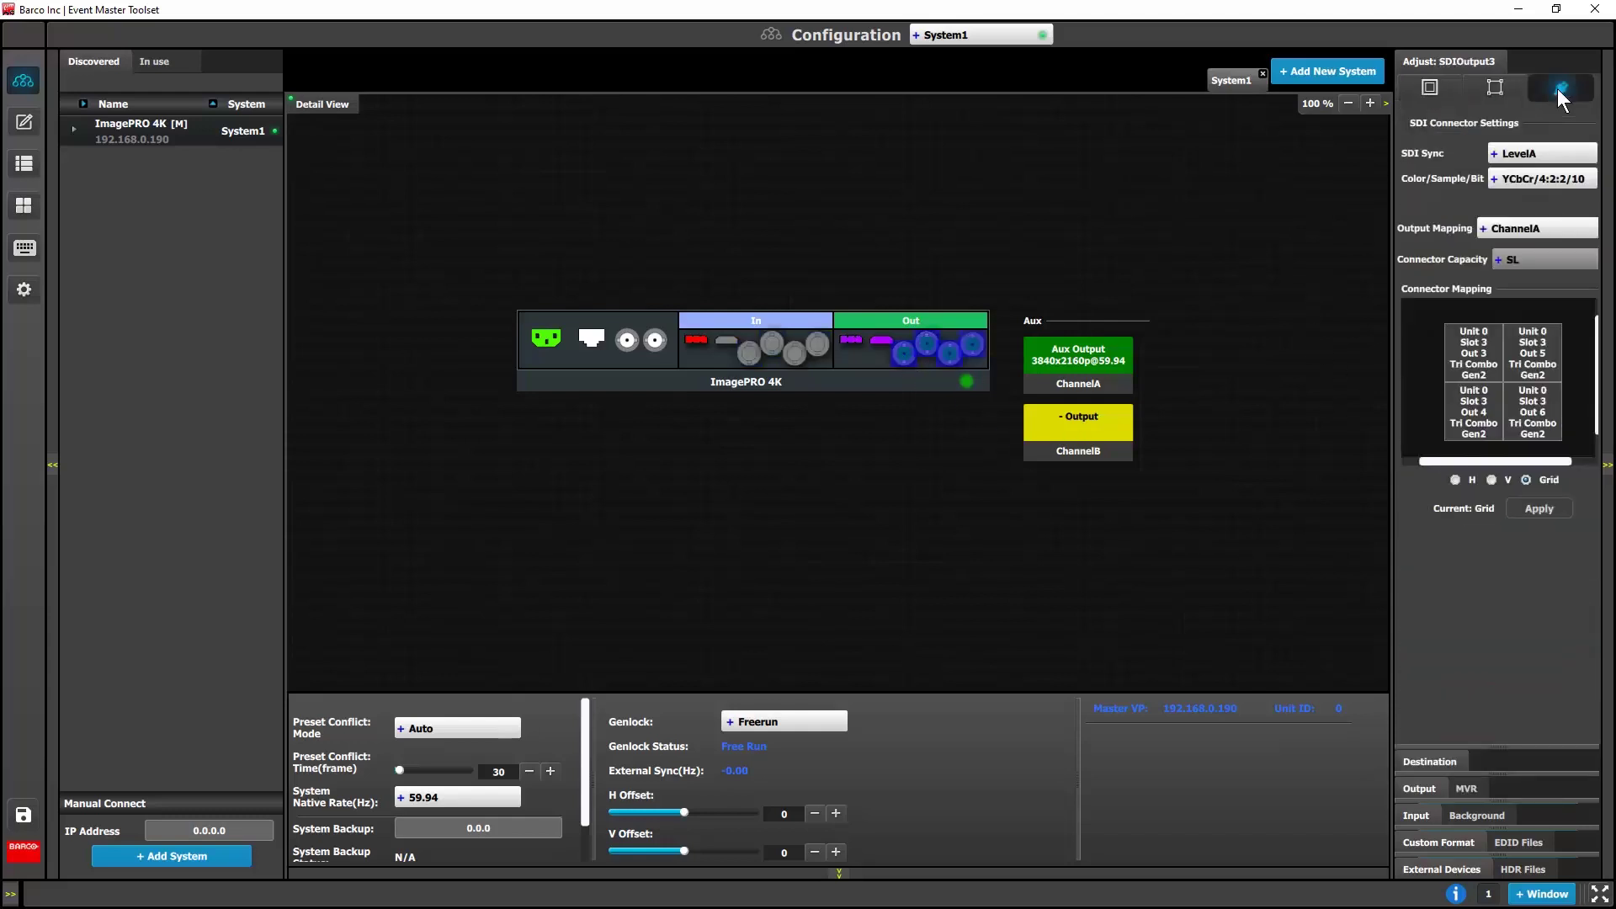
pyautogui.click(1490, 229)
pyautogui.click(1495, 264)
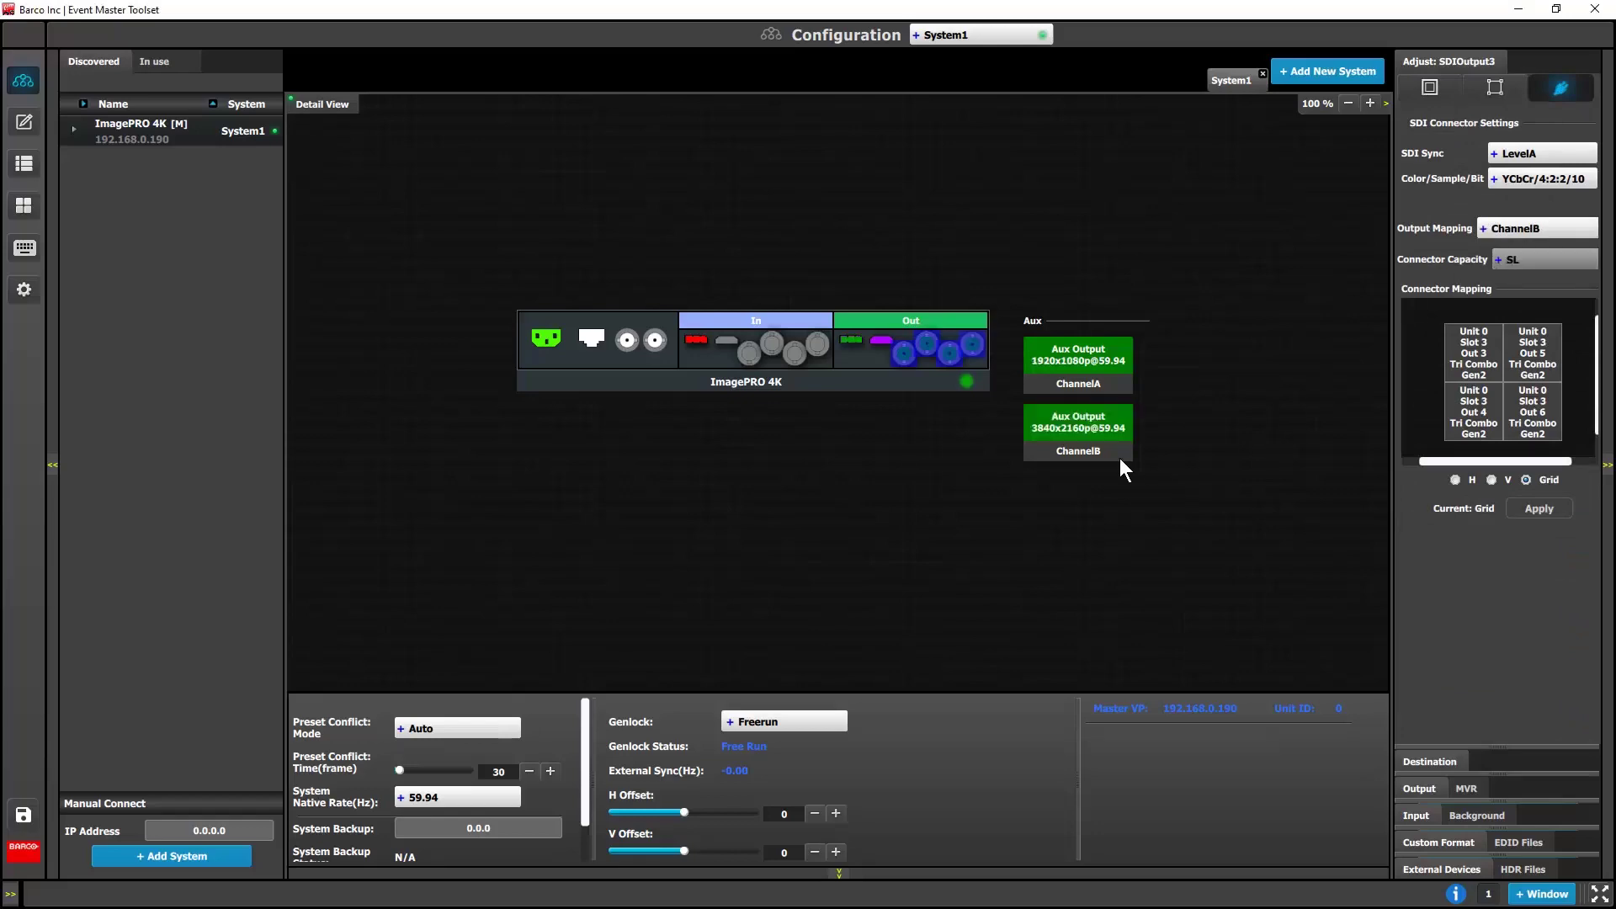
pyautogui.click(24, 815)
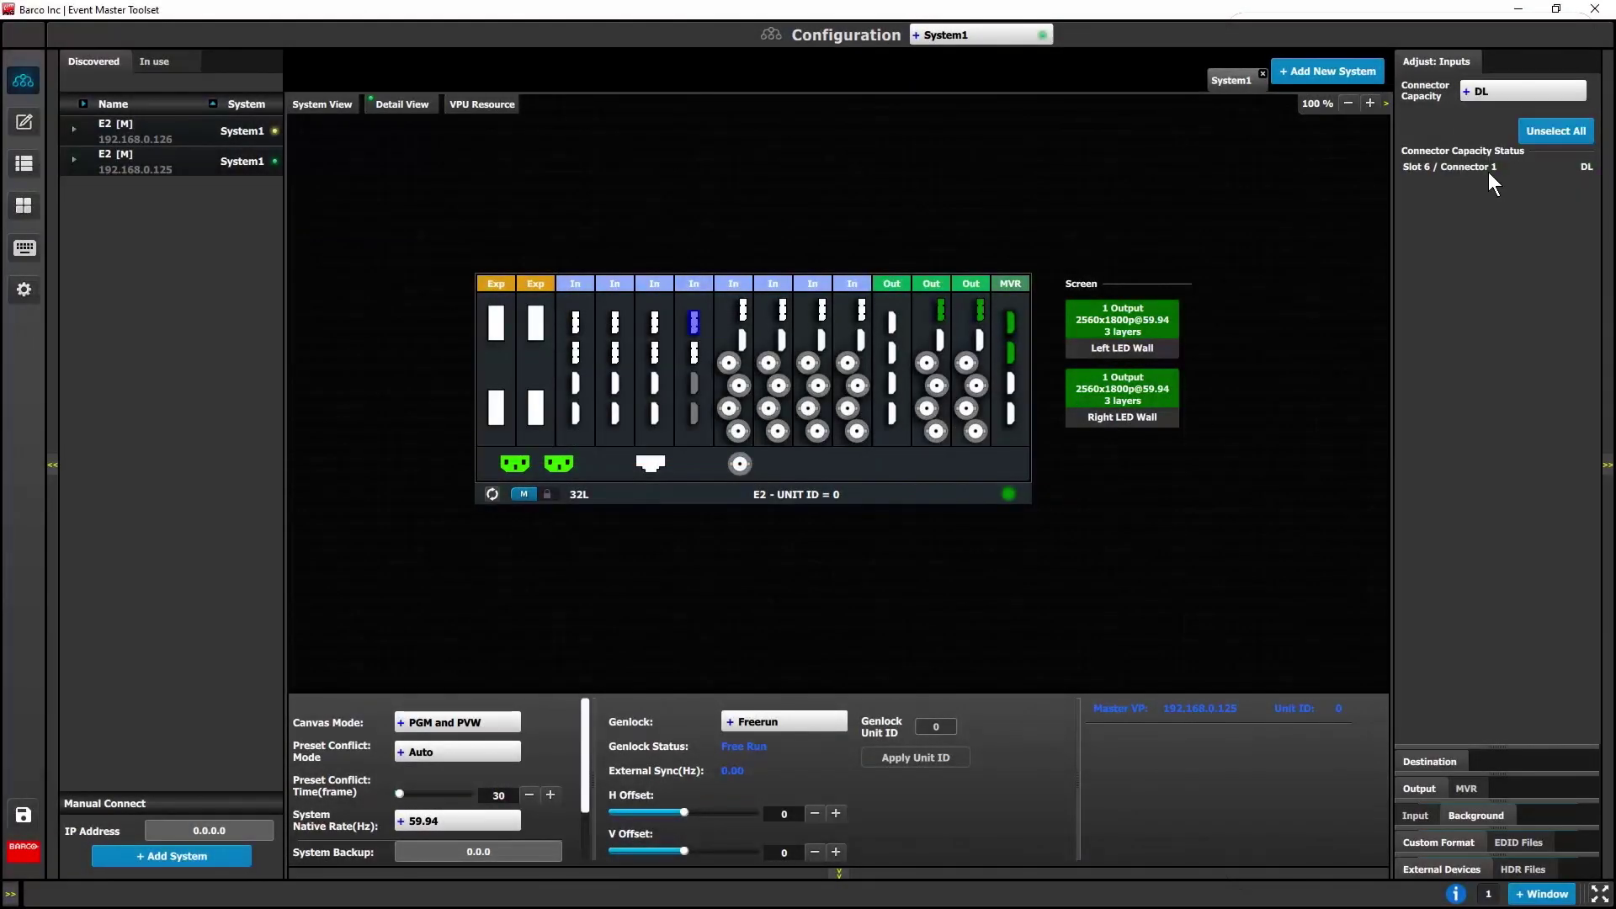
# Step: Add a new custom format named LED BG
pyautogui.click(1440, 840)
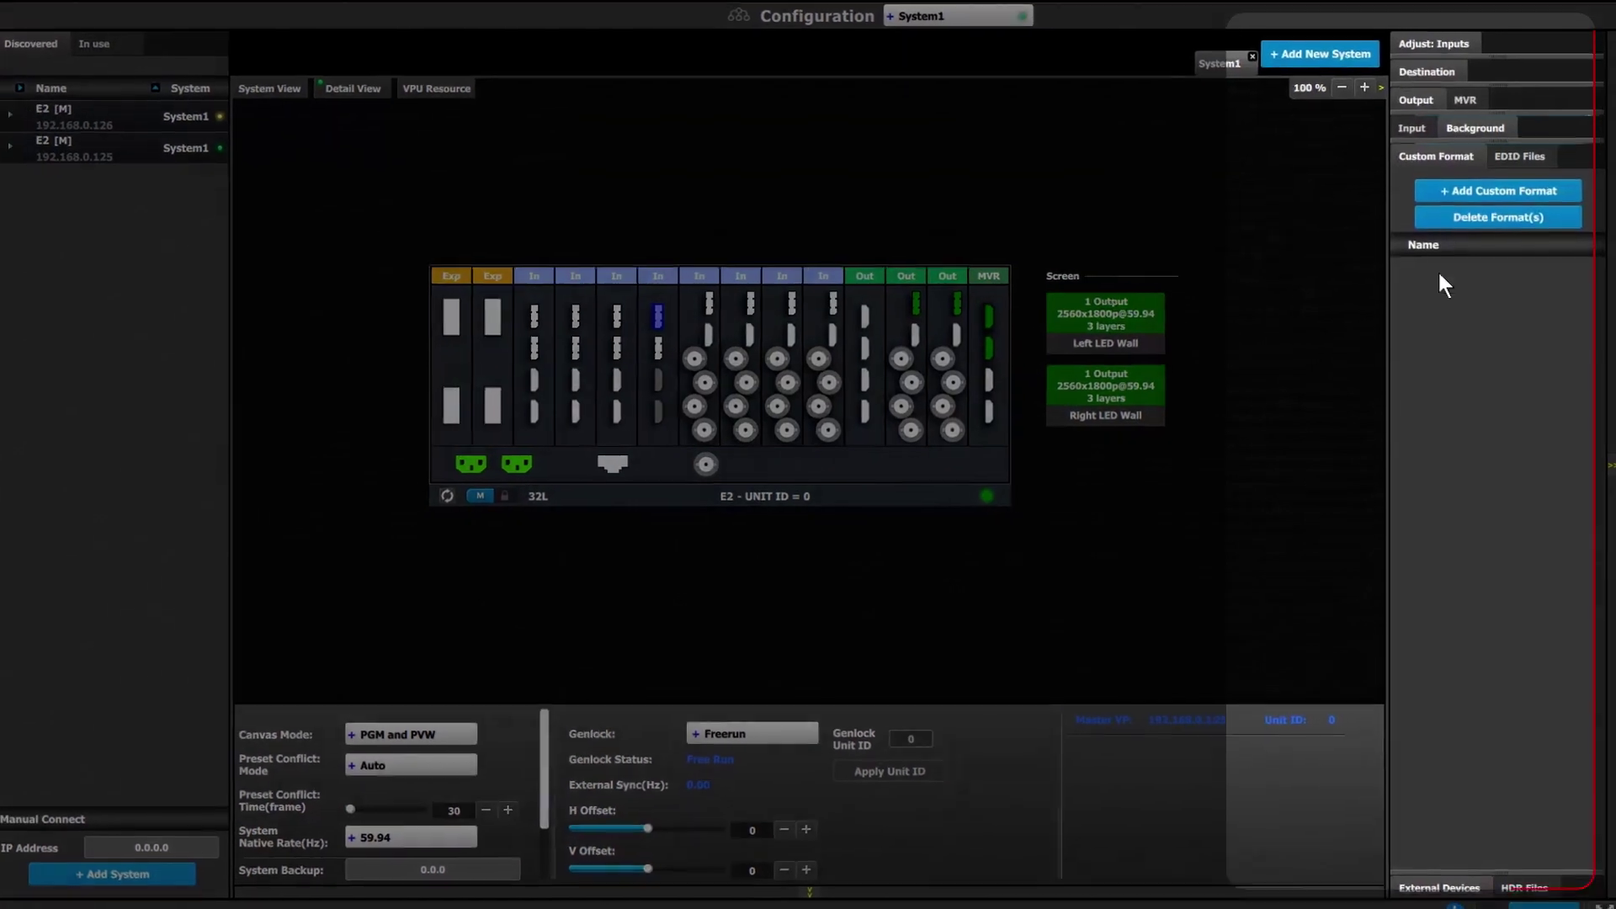
pyautogui.click(1455, 182)
pyautogui.doubleClick(1457, 264)
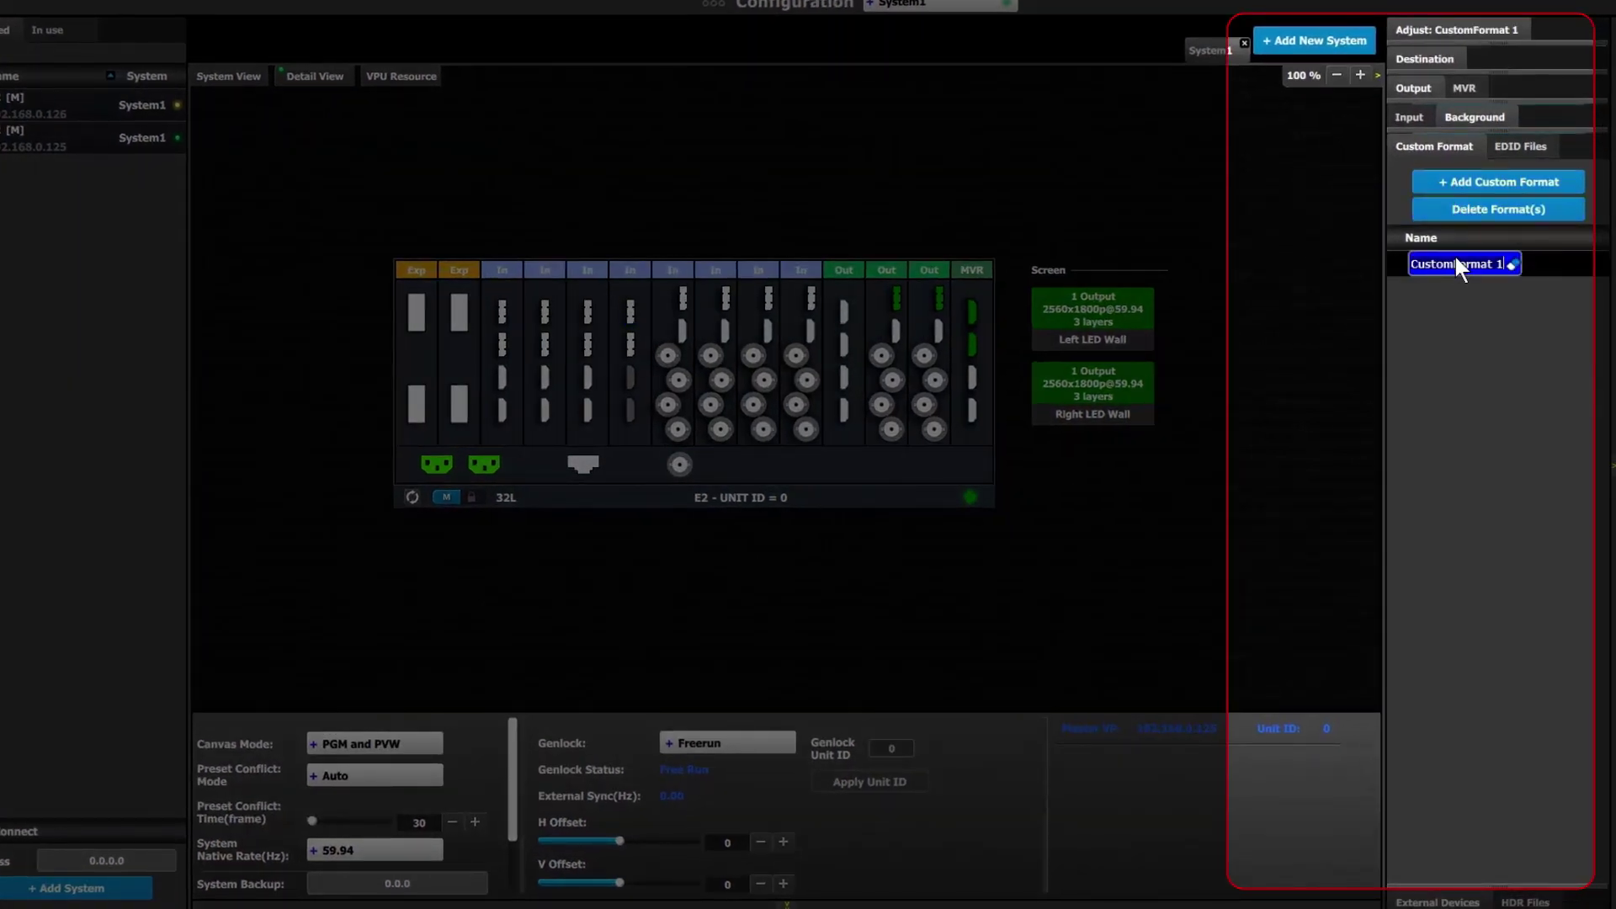
pyautogui.write('LED BG')
pyautogui.press('Return')
# Step: Set the LED BG format to 2560x1800 at 59.94 Hz
pyautogui.click(1439, 29)
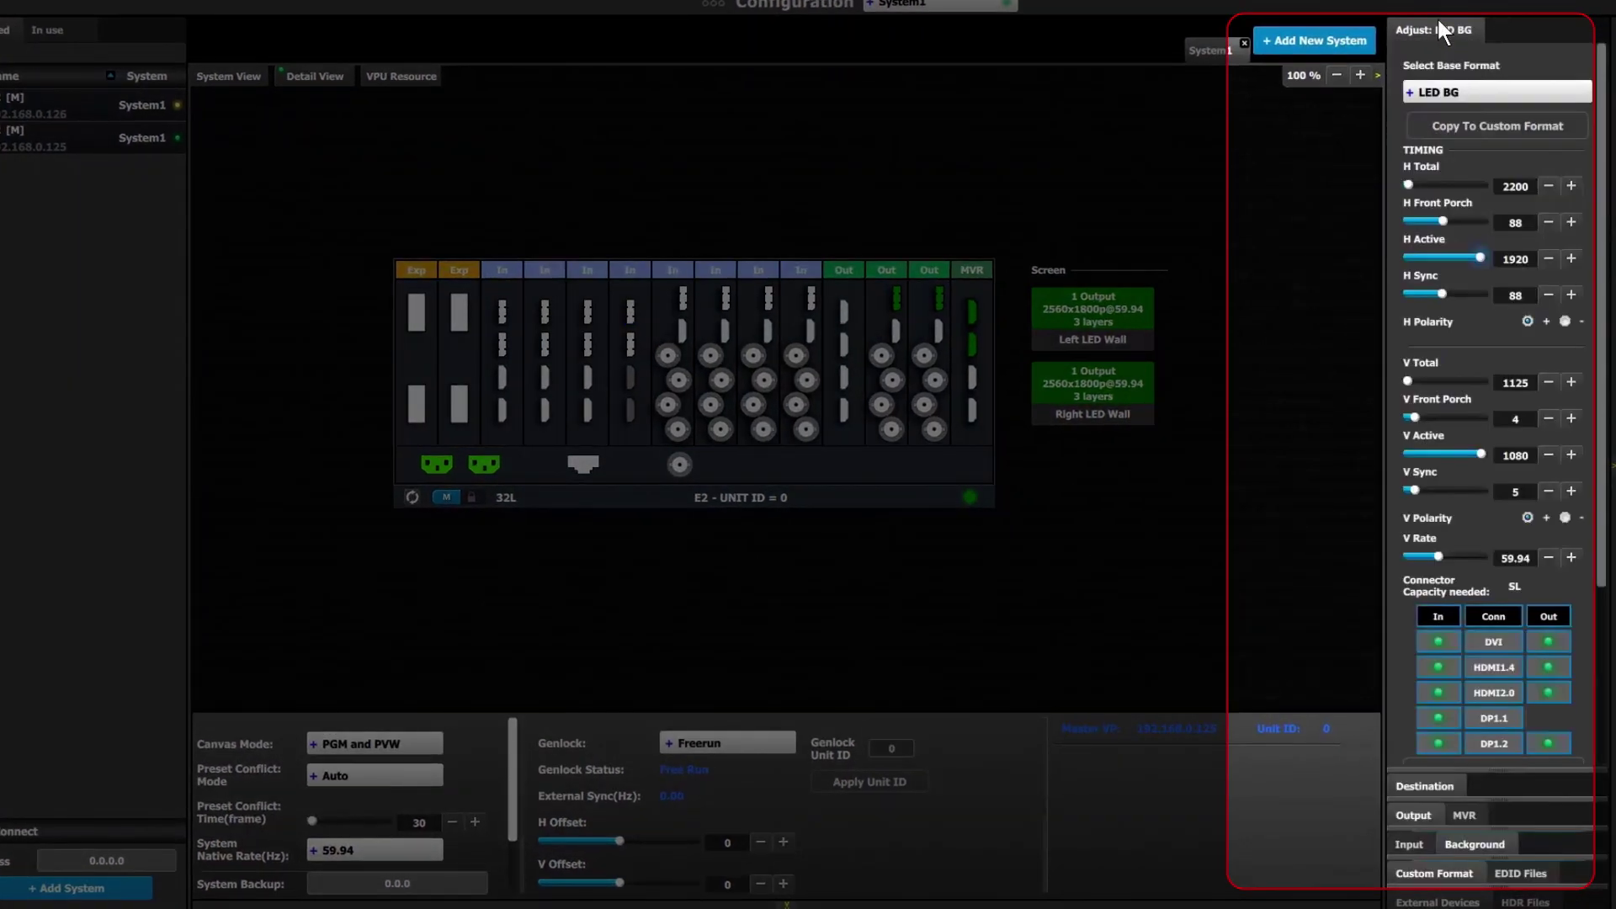
pyautogui.scroll(-5, 1494, 420)
pyautogui.click(1513, 615)
pyautogui.write('2')
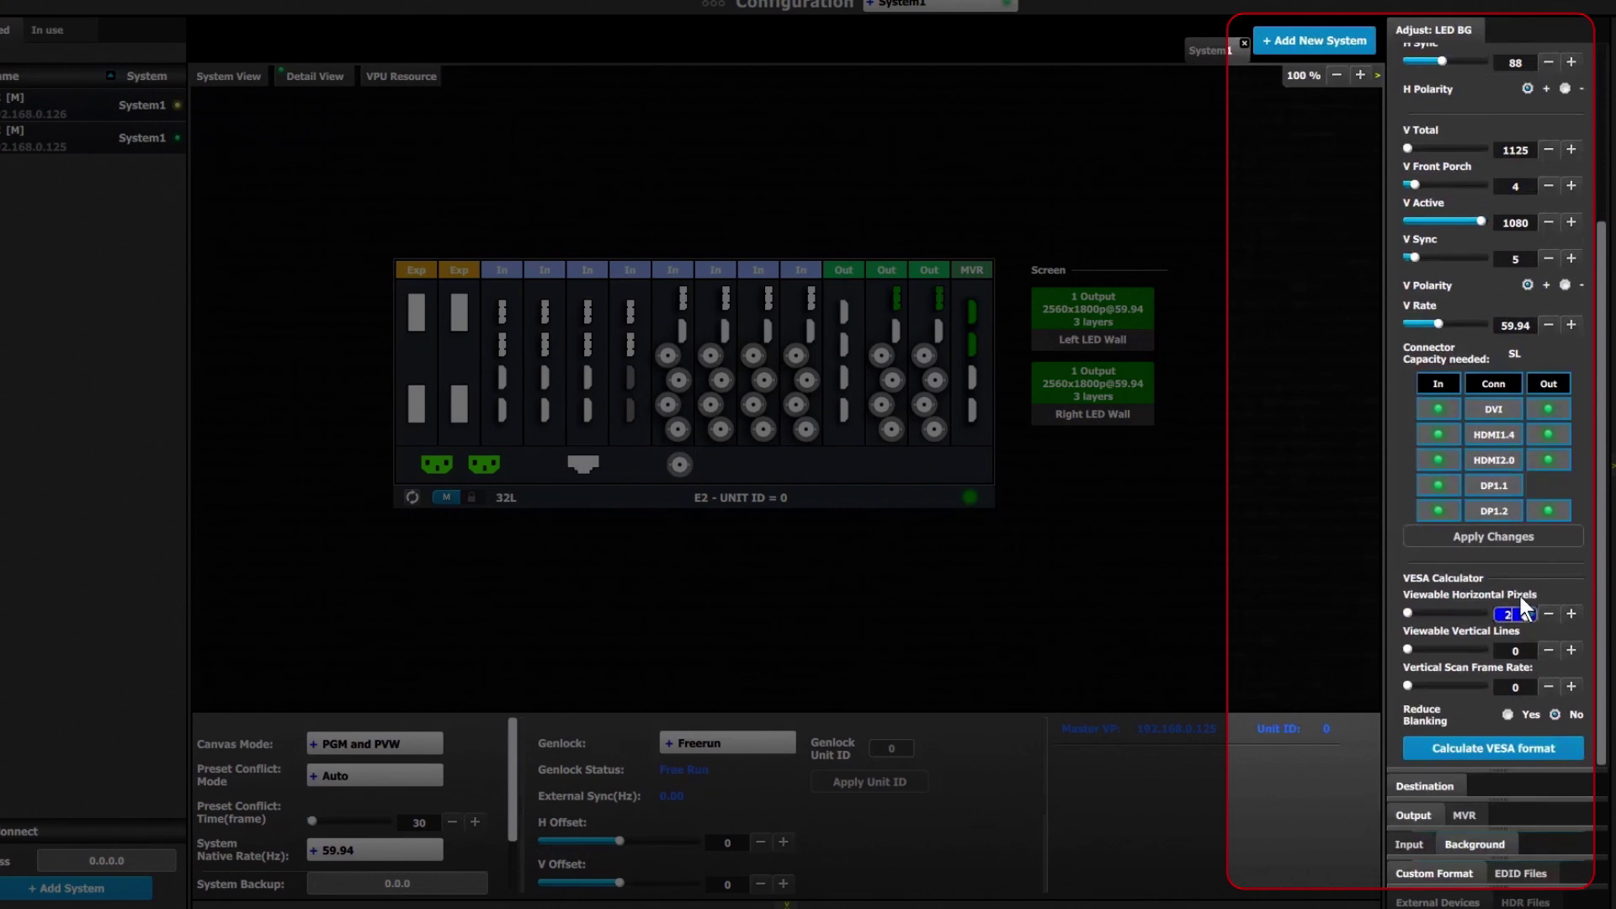
pyautogui.write('560')
pyautogui.press('Tab')
pyautogui.write('1800')
pyautogui.press('Tab')
pyautogui.write('59.')
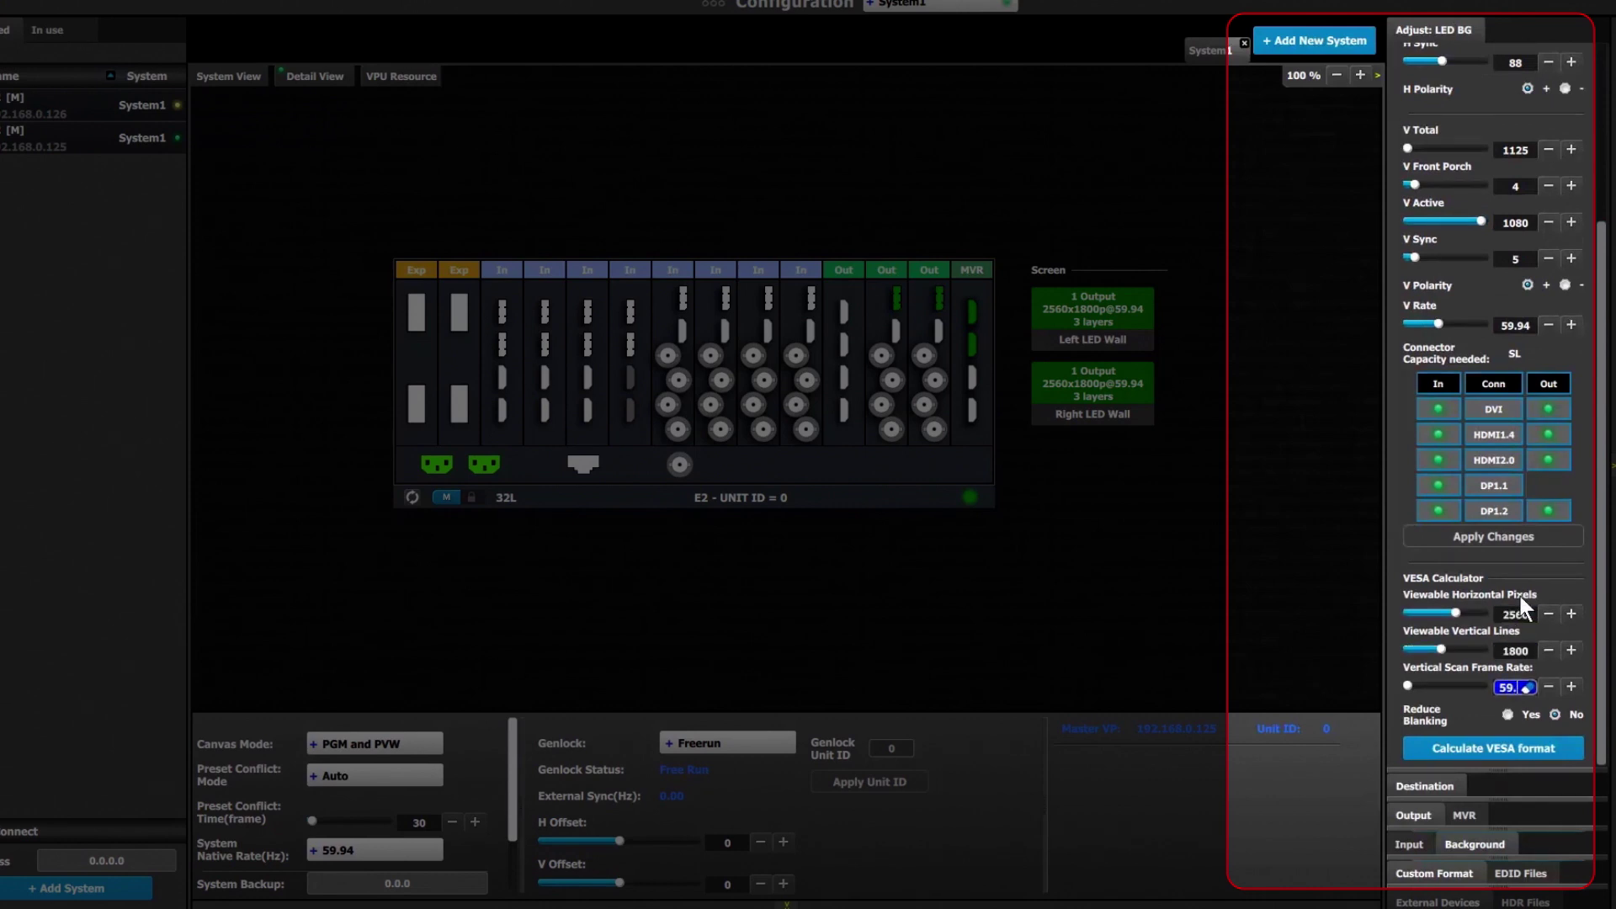
pyautogui.write('94')
# Step: Enable Version1 reduced blanking, calculate the VESA timing and apply the format
pyautogui.click(1508, 714)
pyautogui.click(1533, 720)
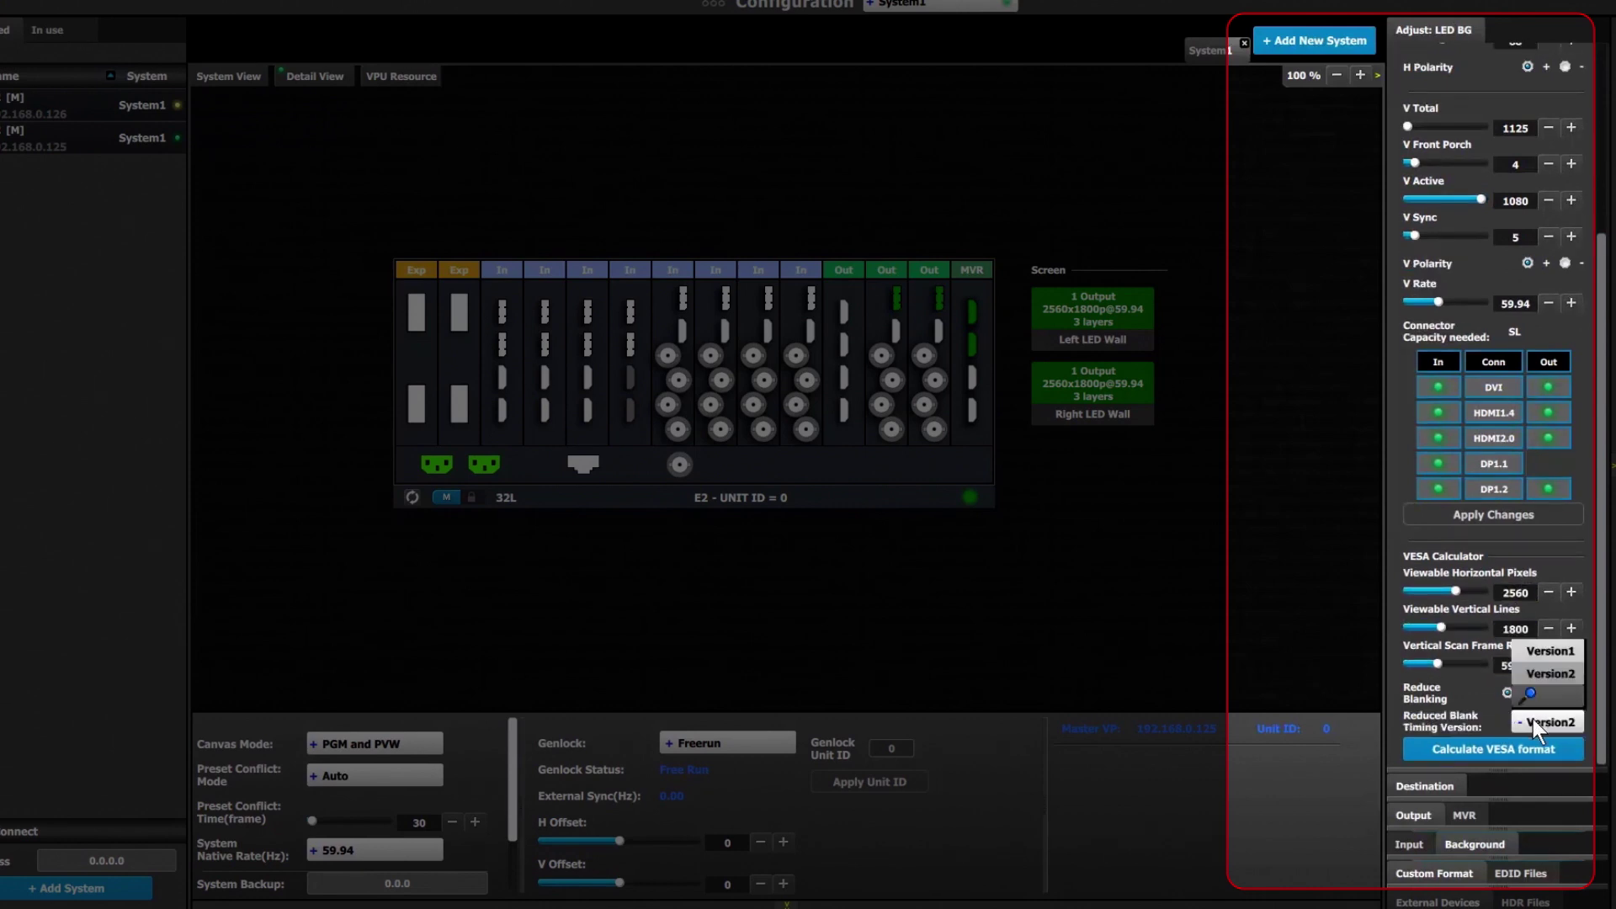
pyautogui.click(1533, 654)
pyautogui.click(1500, 748)
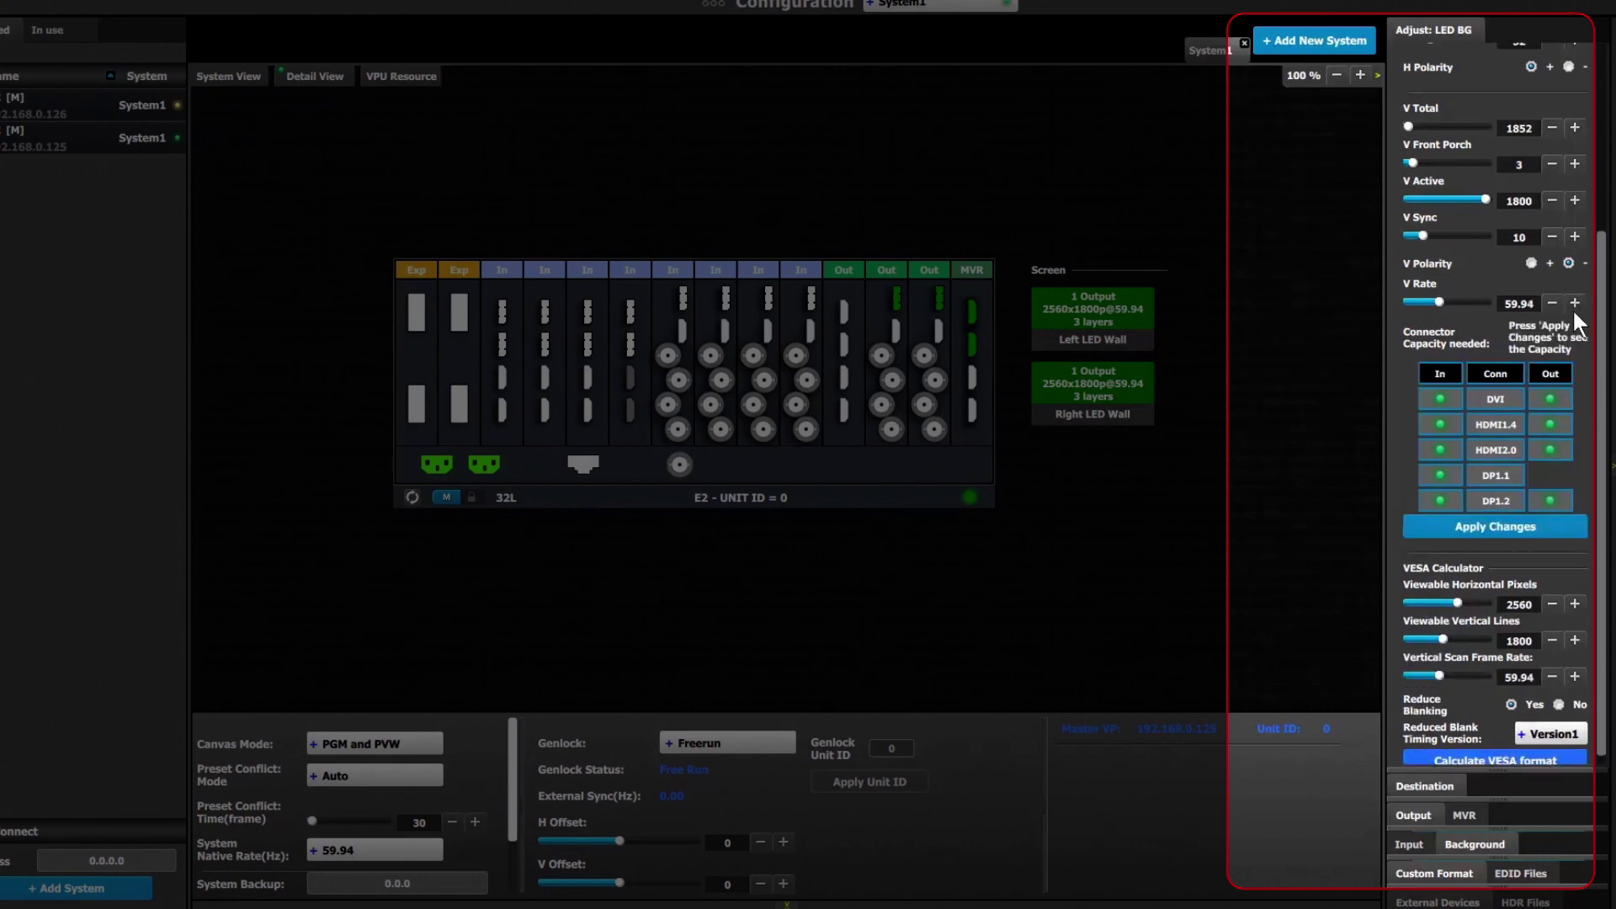
pyautogui.click(1476, 522)
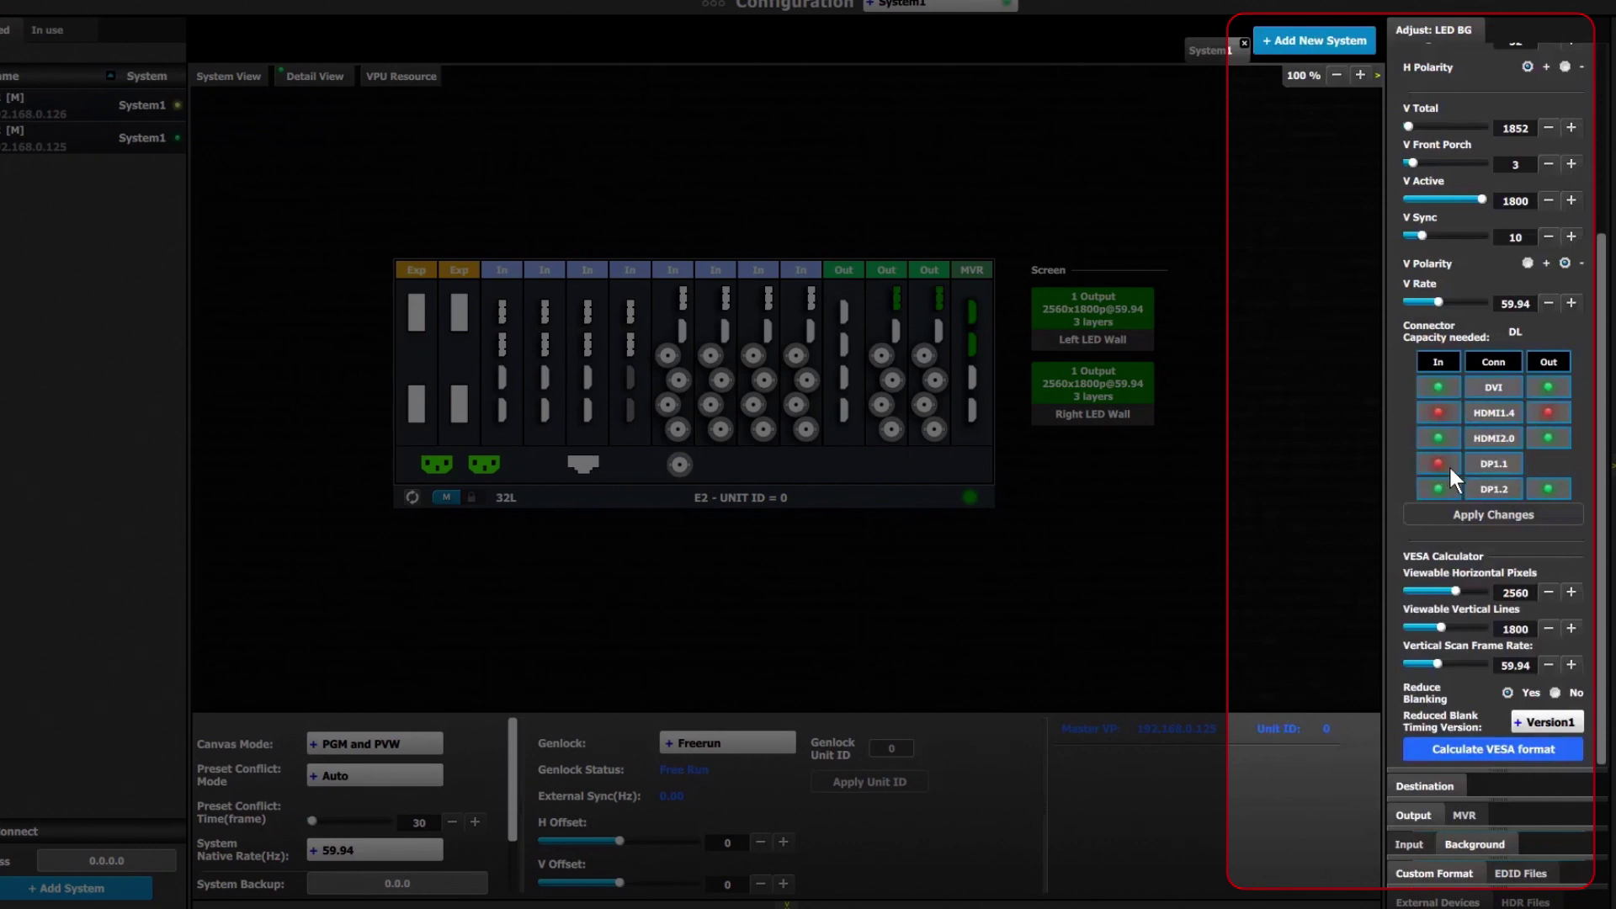
# Step: Add a single background named LED BG and set its format to LED BG
pyautogui.click(683, 297)
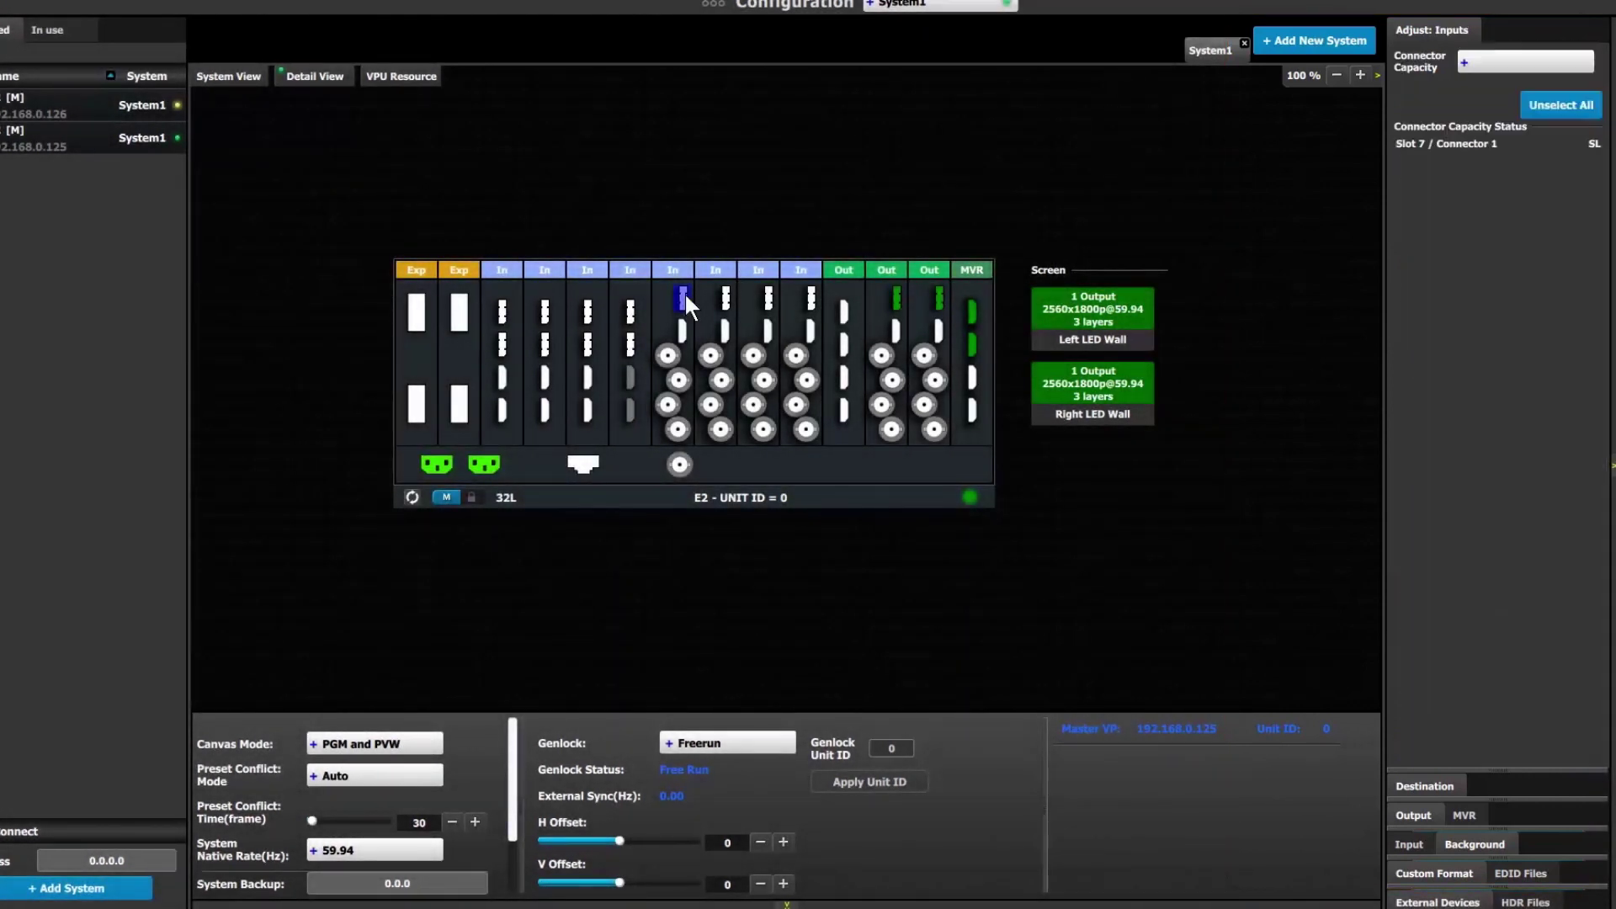
pyautogui.click(1483, 64)
pyautogui.click(1477, 150)
pyautogui.click(1469, 842)
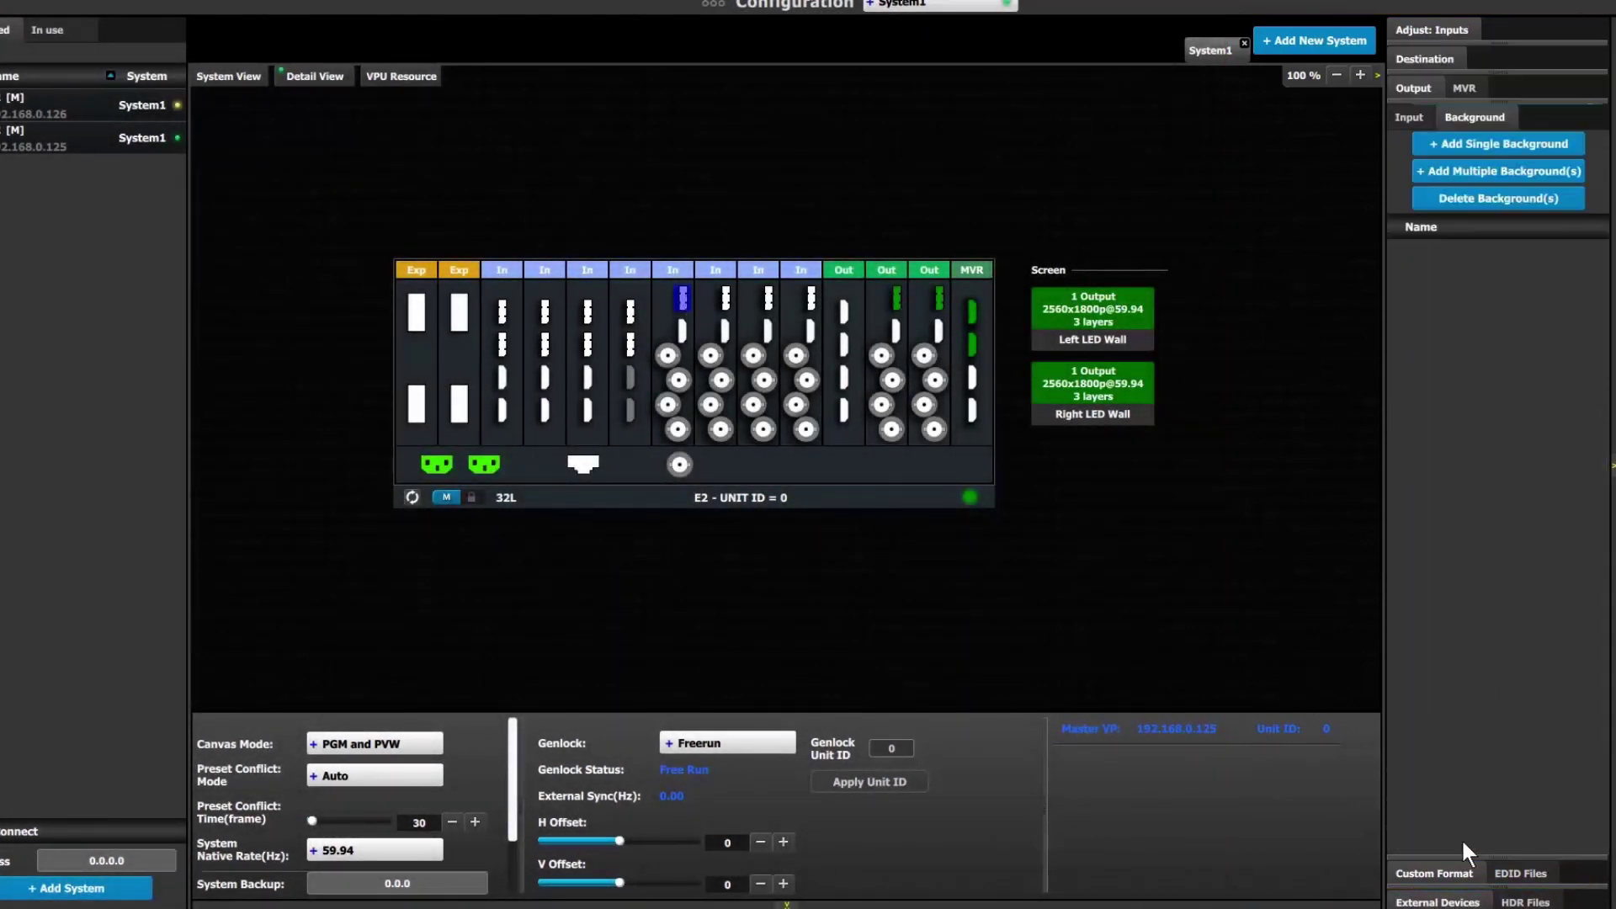
pyautogui.click(1462, 141)
pyautogui.doubleClick(1456, 253)
pyautogui.write('LED BG')
pyautogui.press('Return')
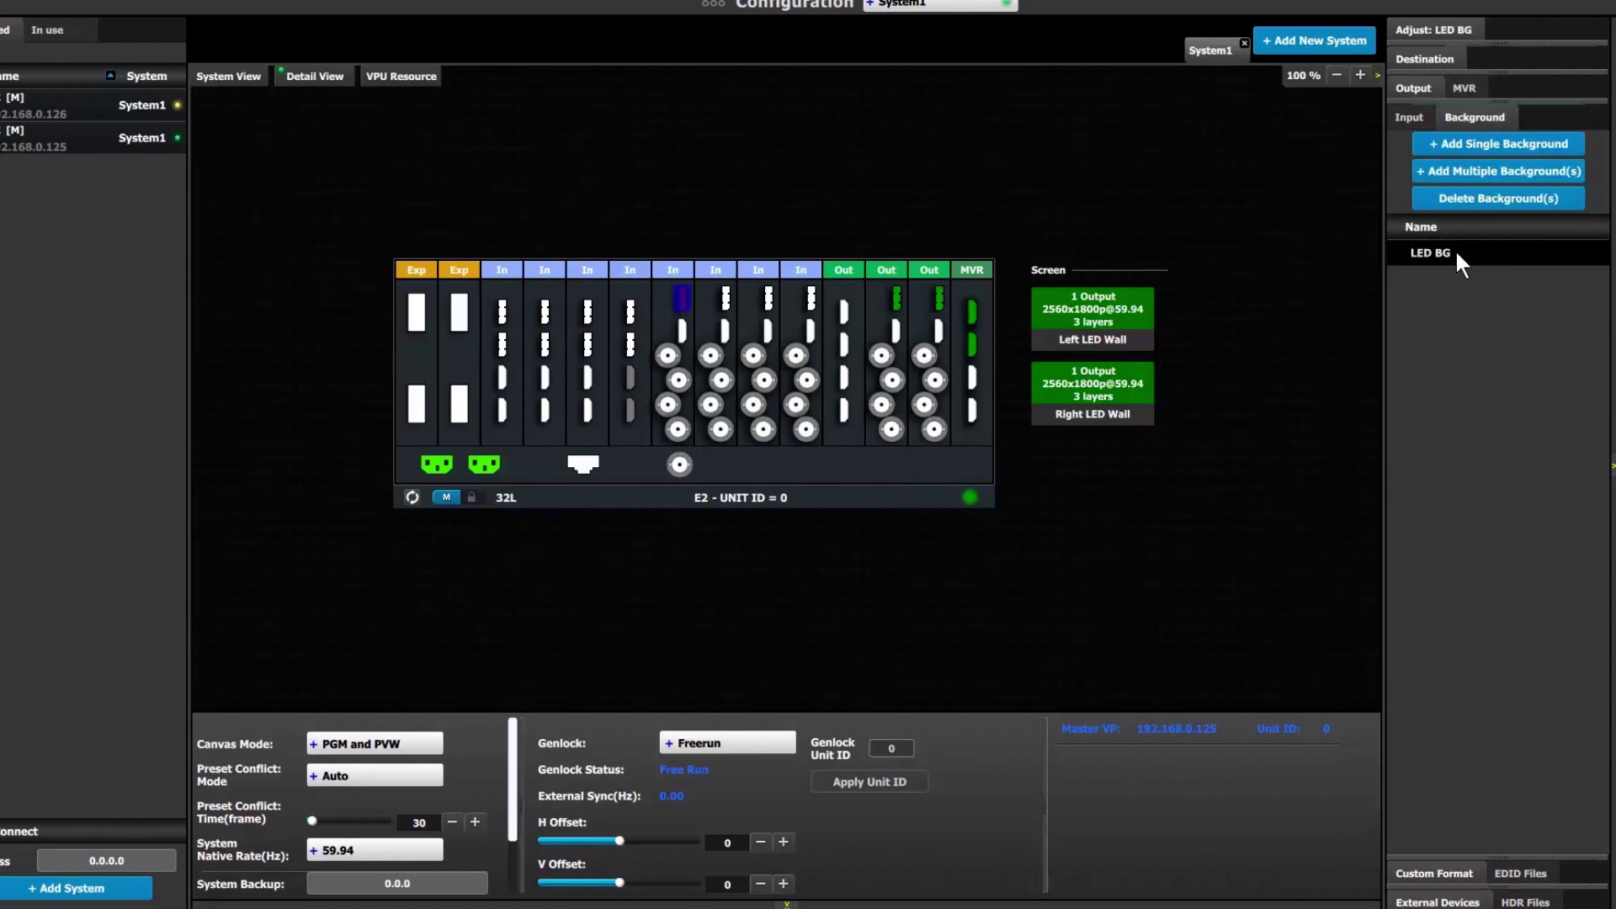
pyautogui.click(1416, 26)
pyautogui.click(1407, 325)
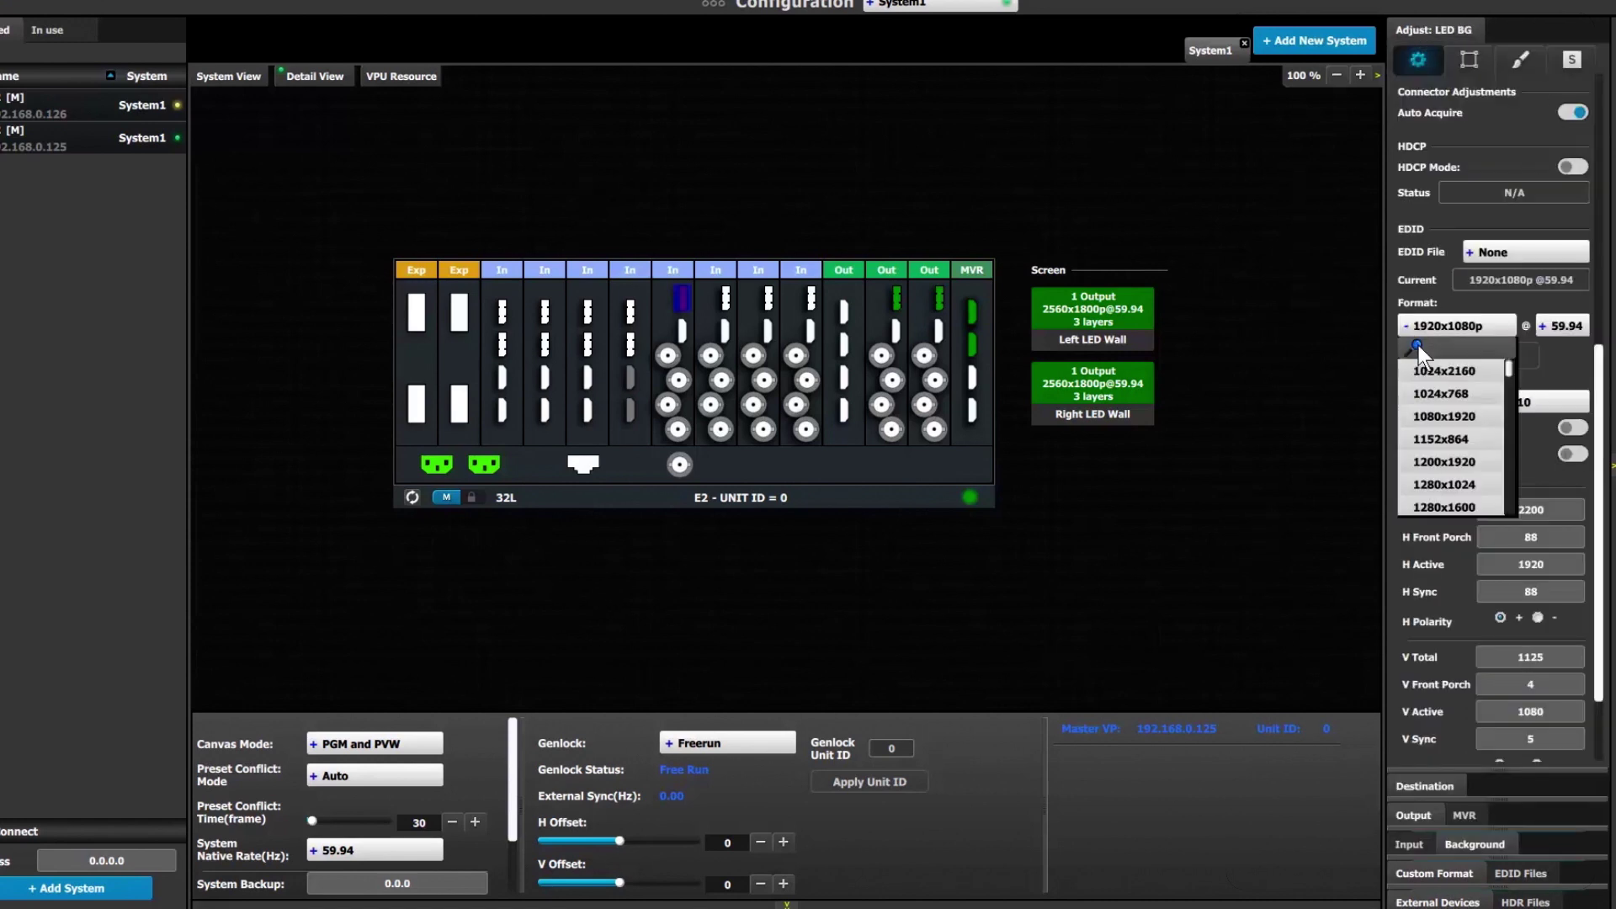
pyautogui.click(1418, 340)
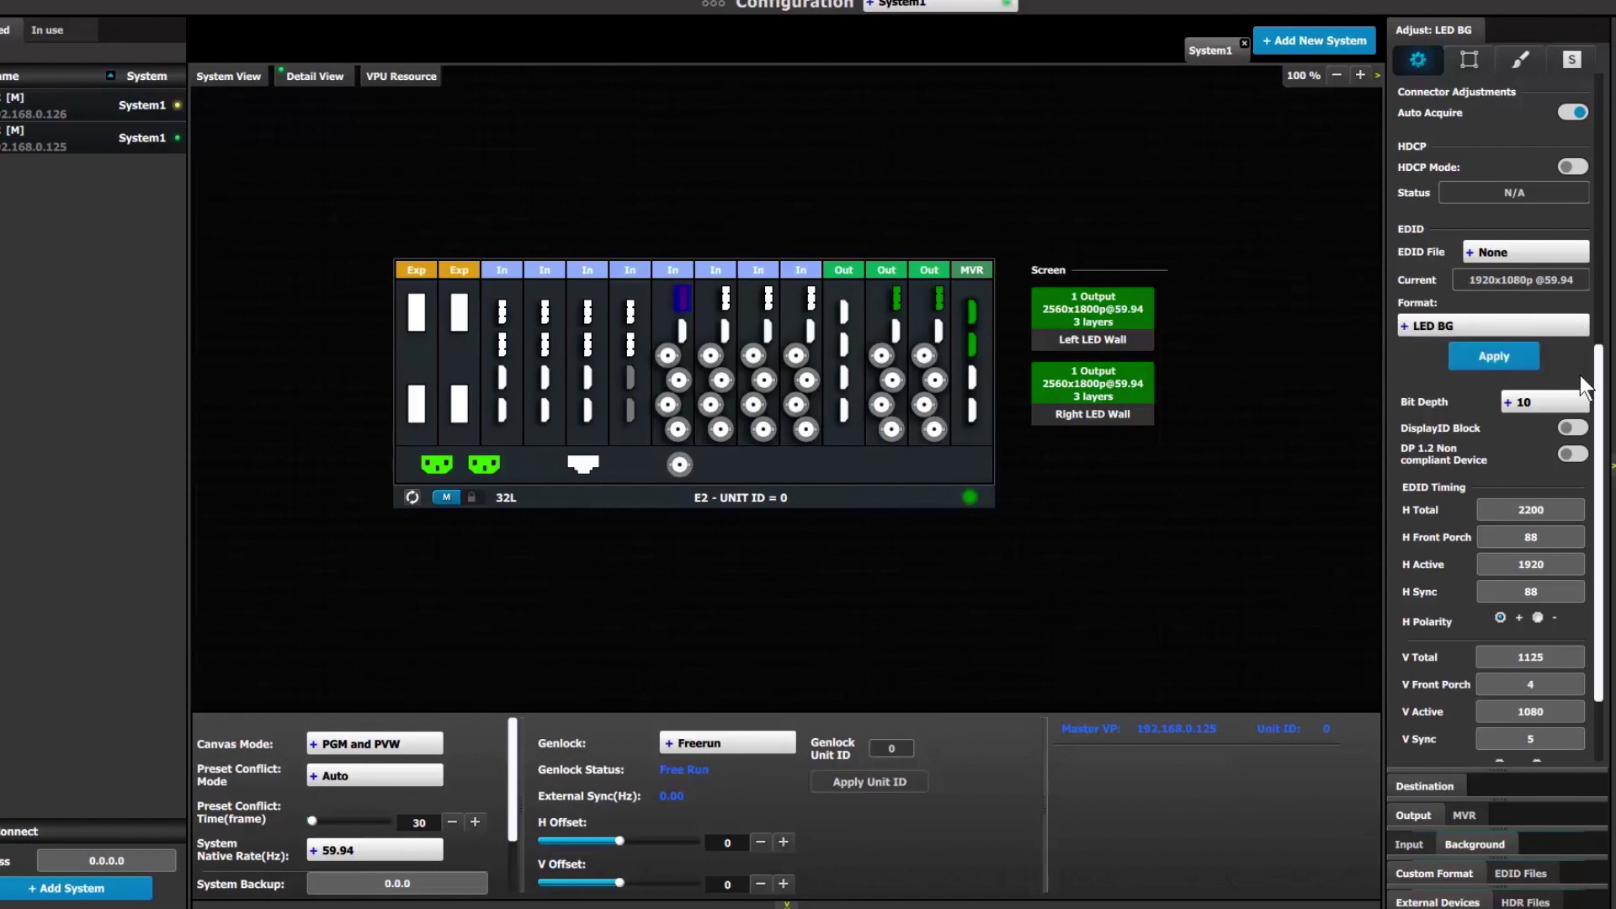
pyautogui.click(1513, 351)
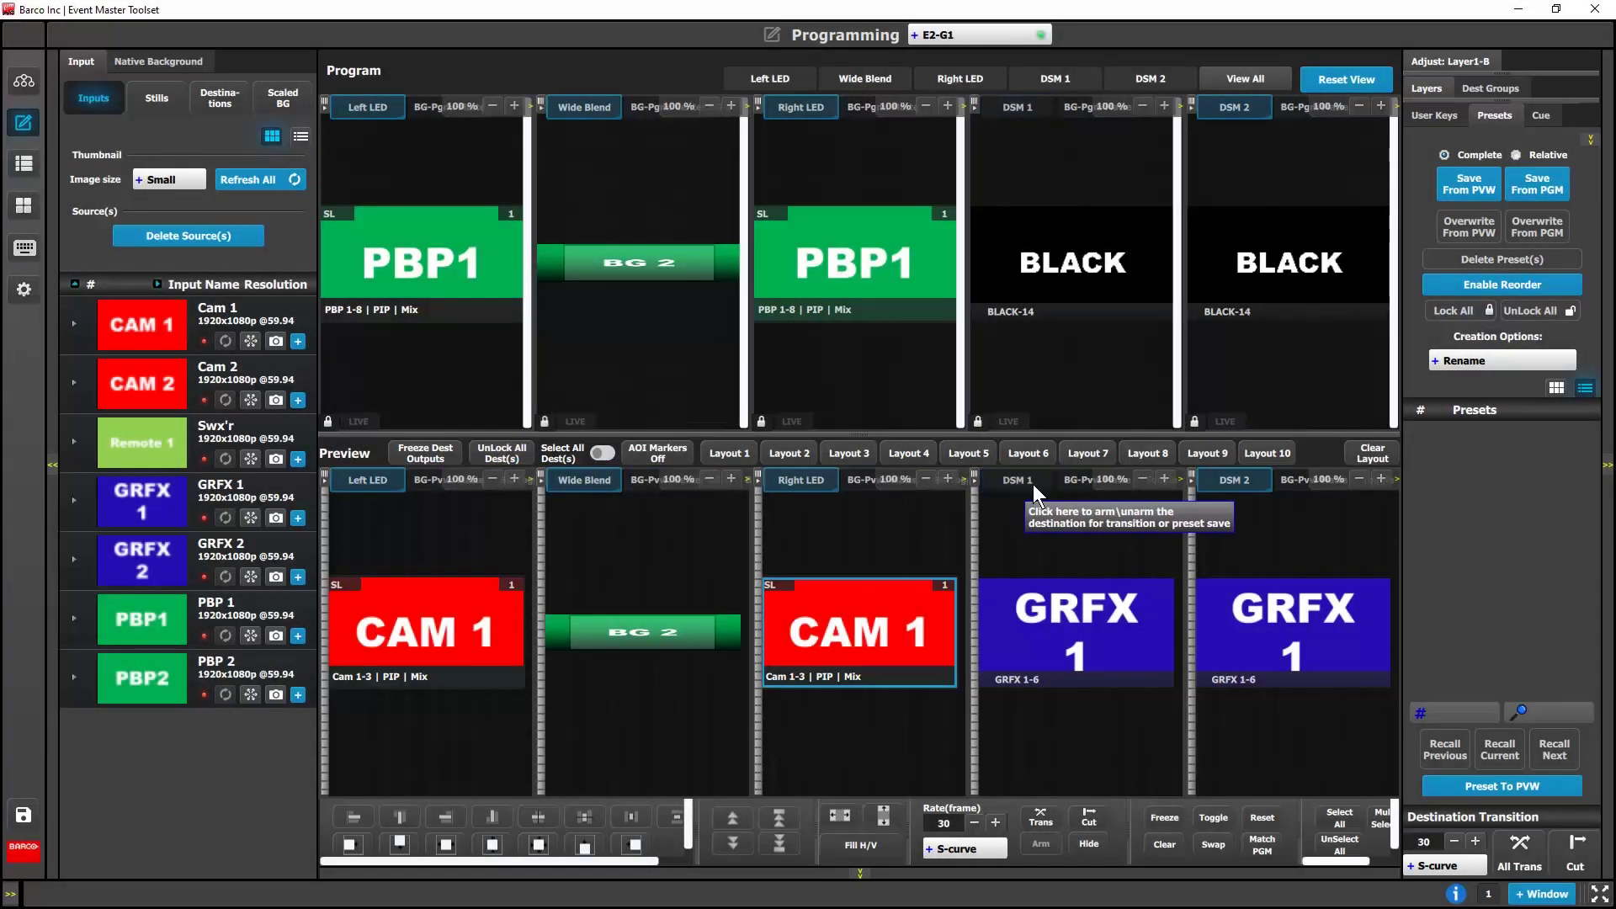
# Step: Unlock all destinations, select them all with DSM 1 and DSM 2 armed, and relock
pyautogui.click(1240, 482)
pyautogui.click(513, 452)
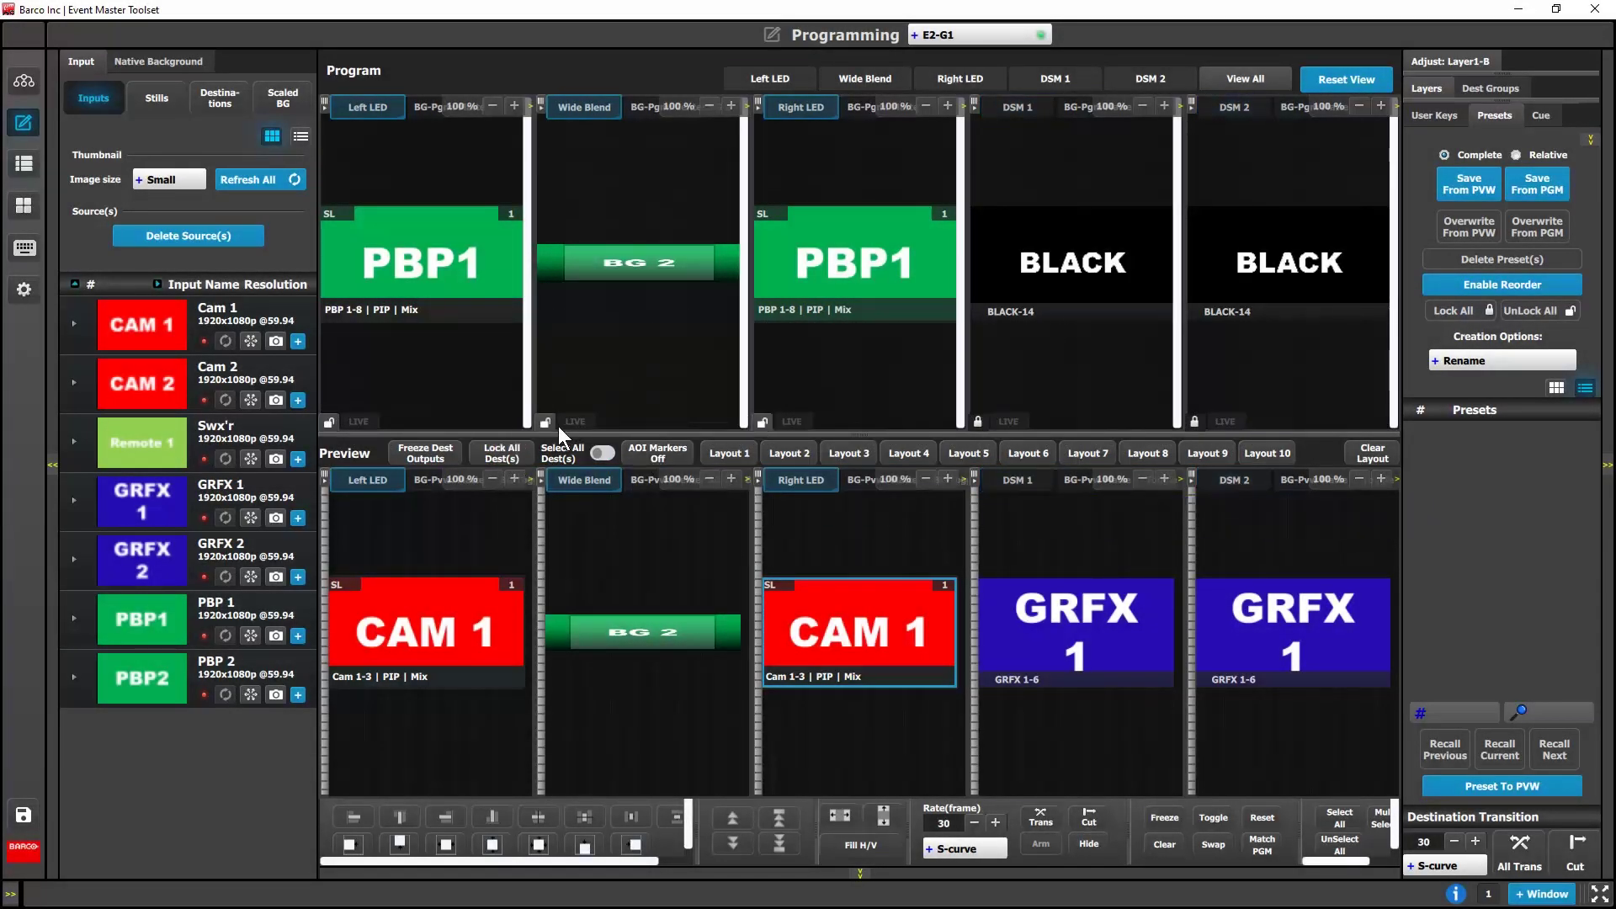
pyautogui.click(1026, 478)
pyautogui.click(1235, 482)
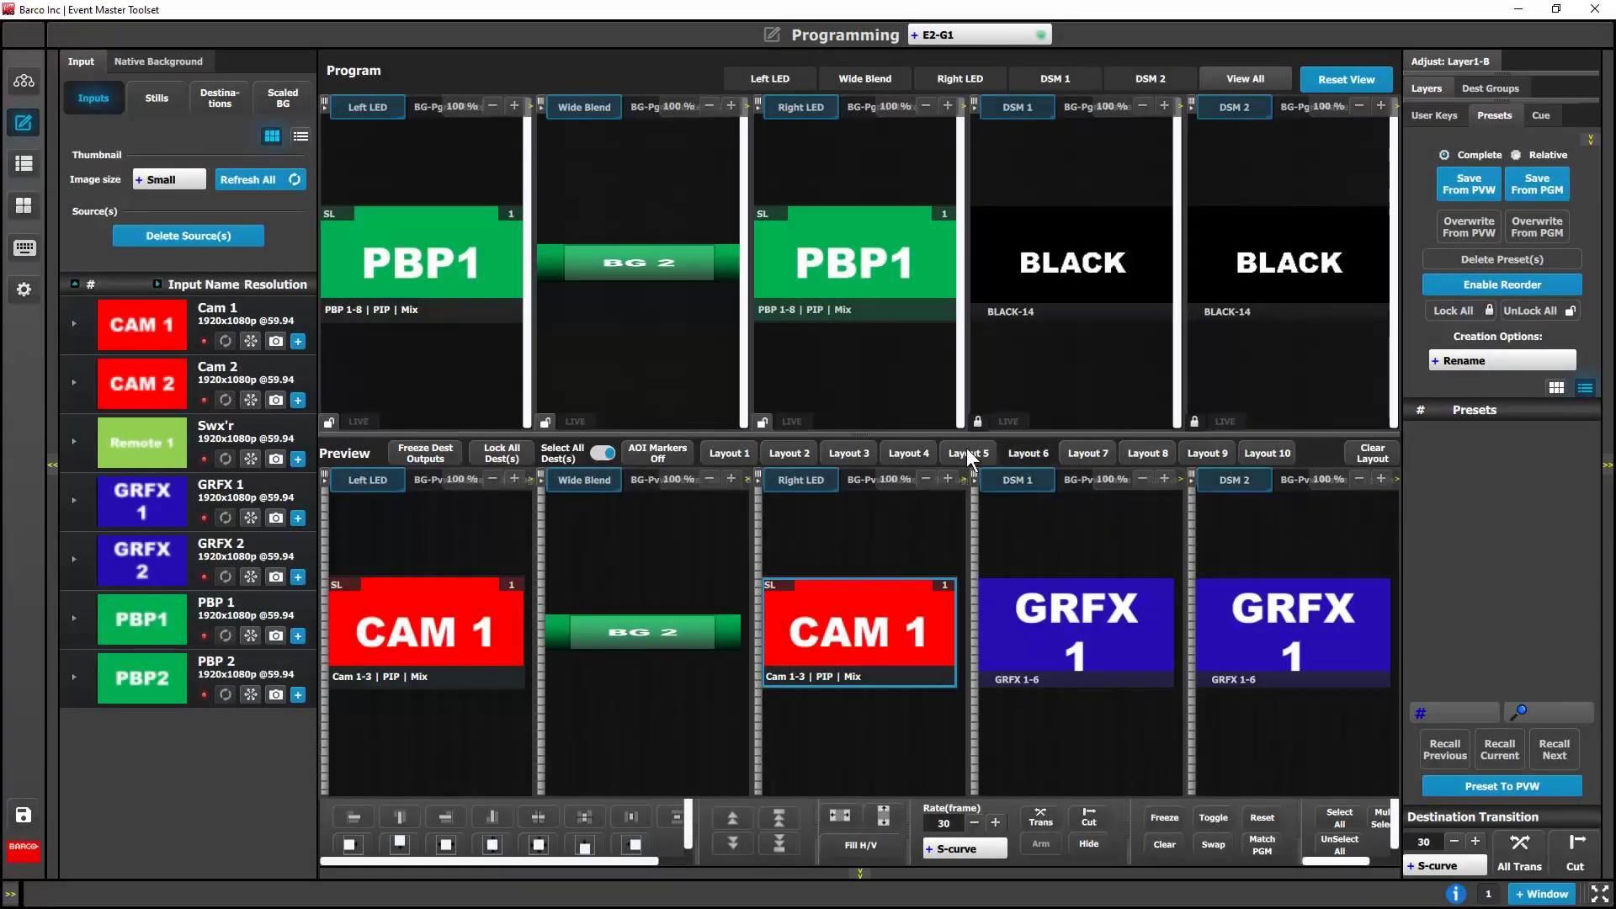
pyautogui.click(491, 452)
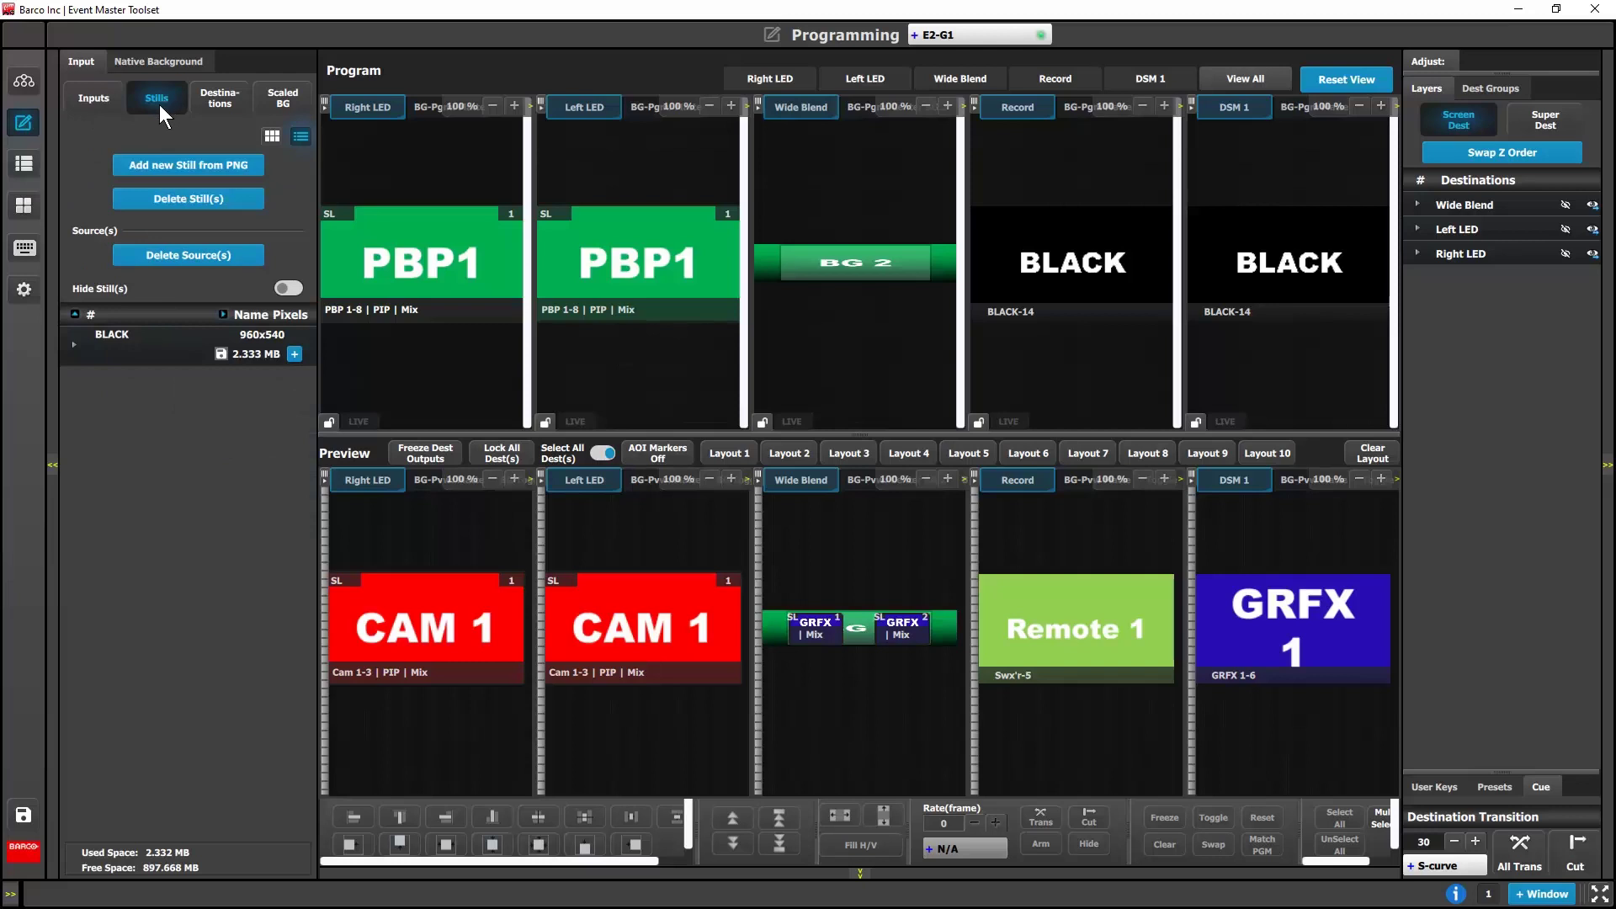
# Step: Import Surfer.png and WorldMap-UHD.png from Pictures > input captures as new stills
pyautogui.click(136, 164)
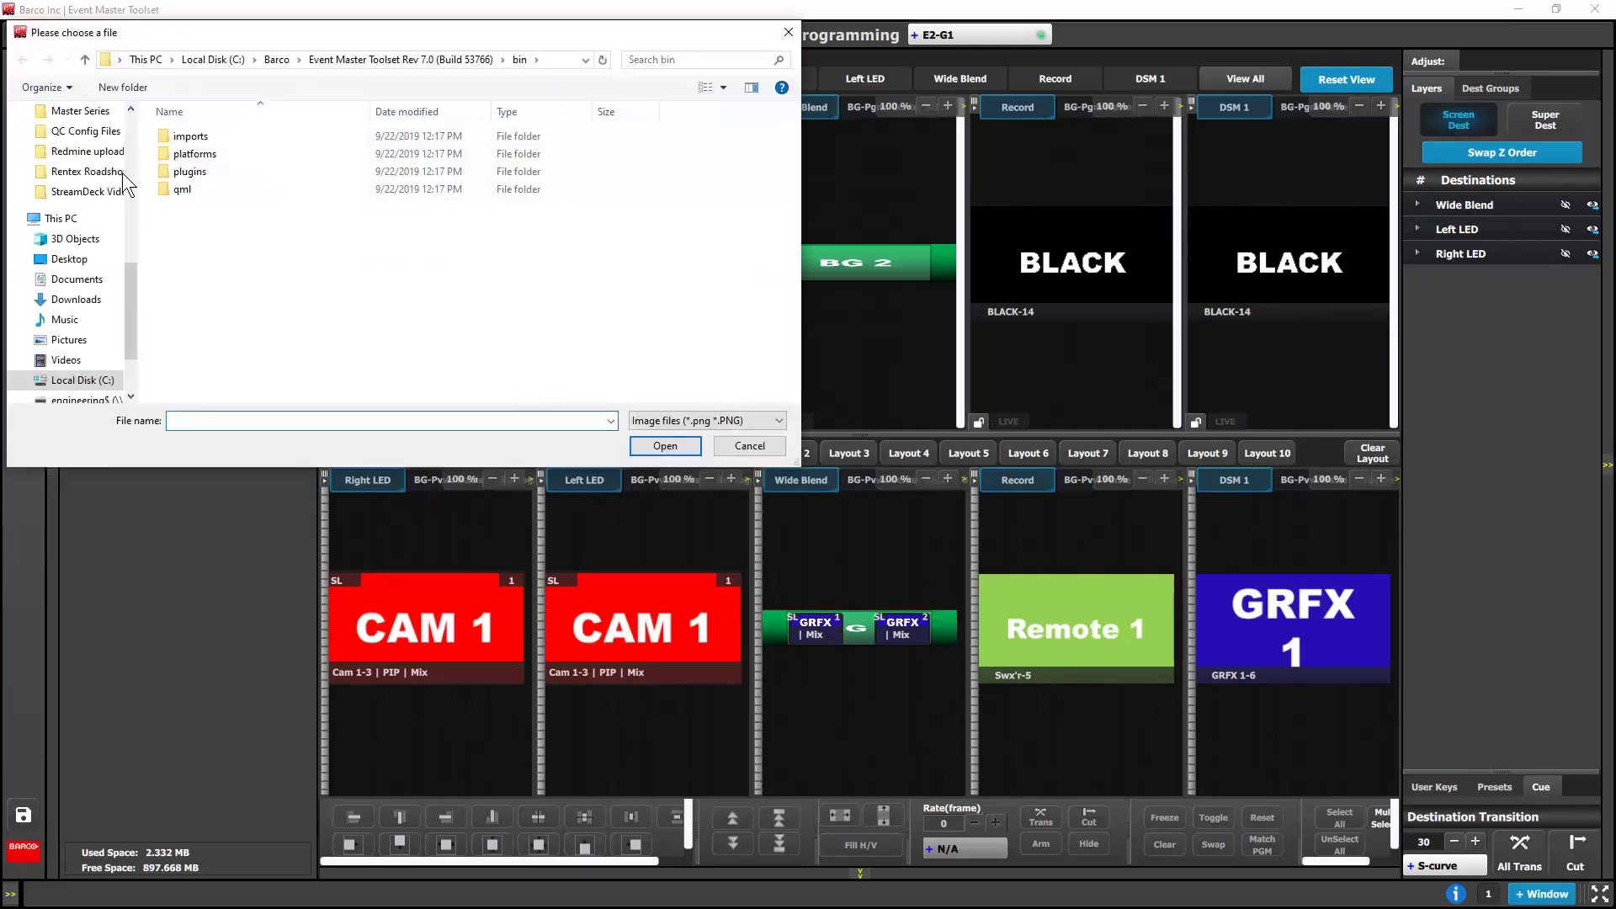
pyautogui.click(65, 344)
pyautogui.doubleClick(202, 340)
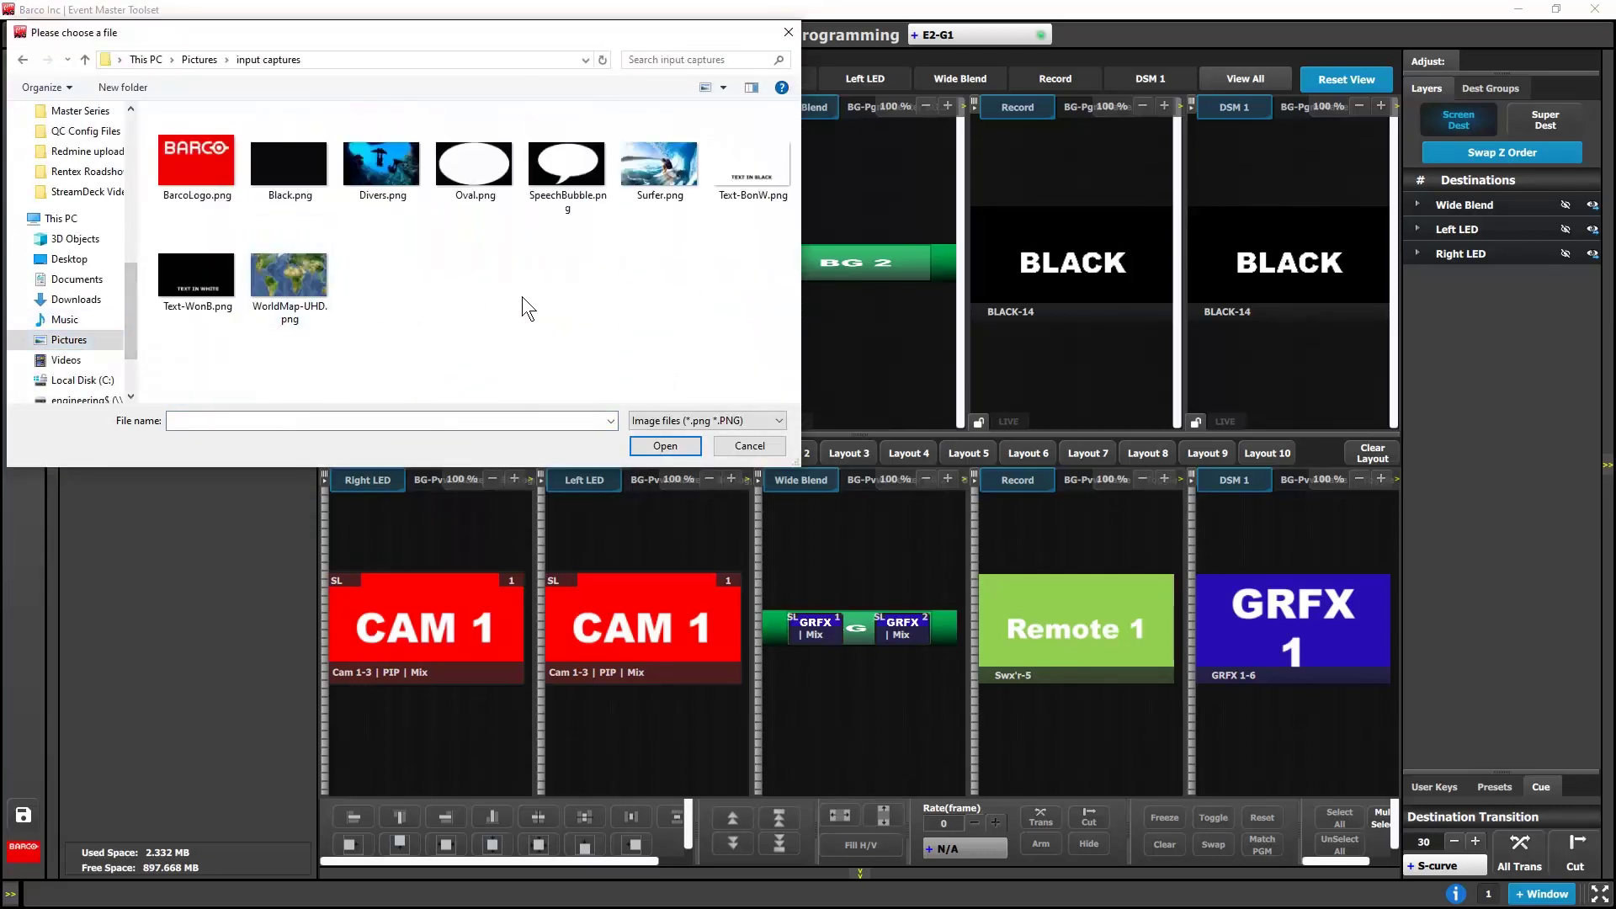
pyautogui.click(680, 172)
pyautogui.keyDown('ctrl'); pyautogui.click(276, 279); pyautogui.keyUp('ctrl')
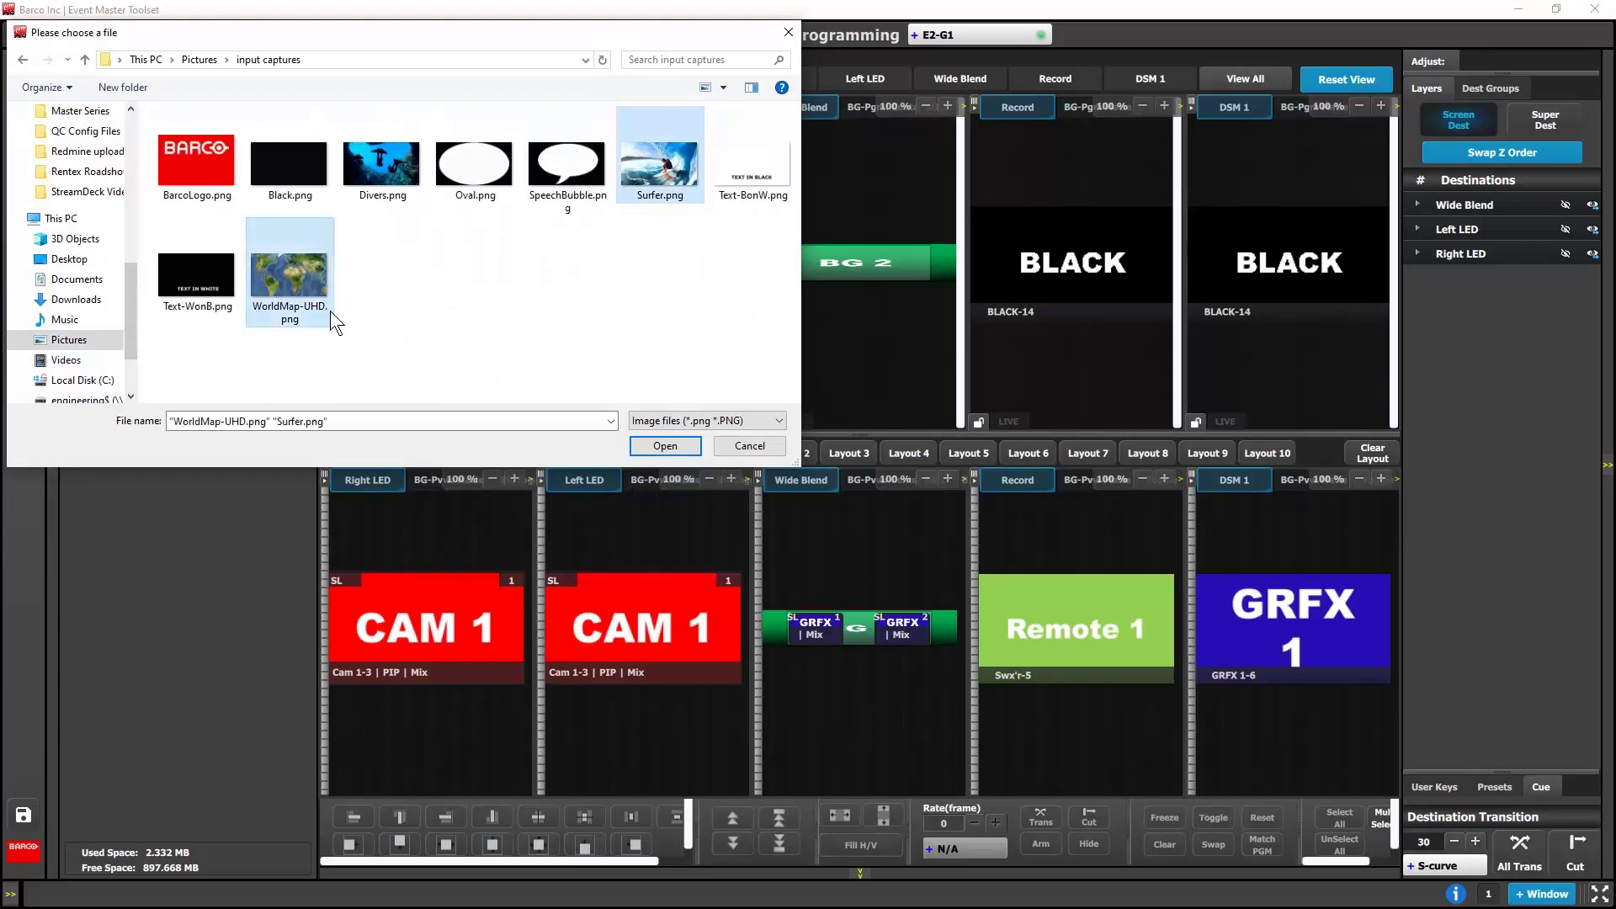
pyautogui.click(659, 446)
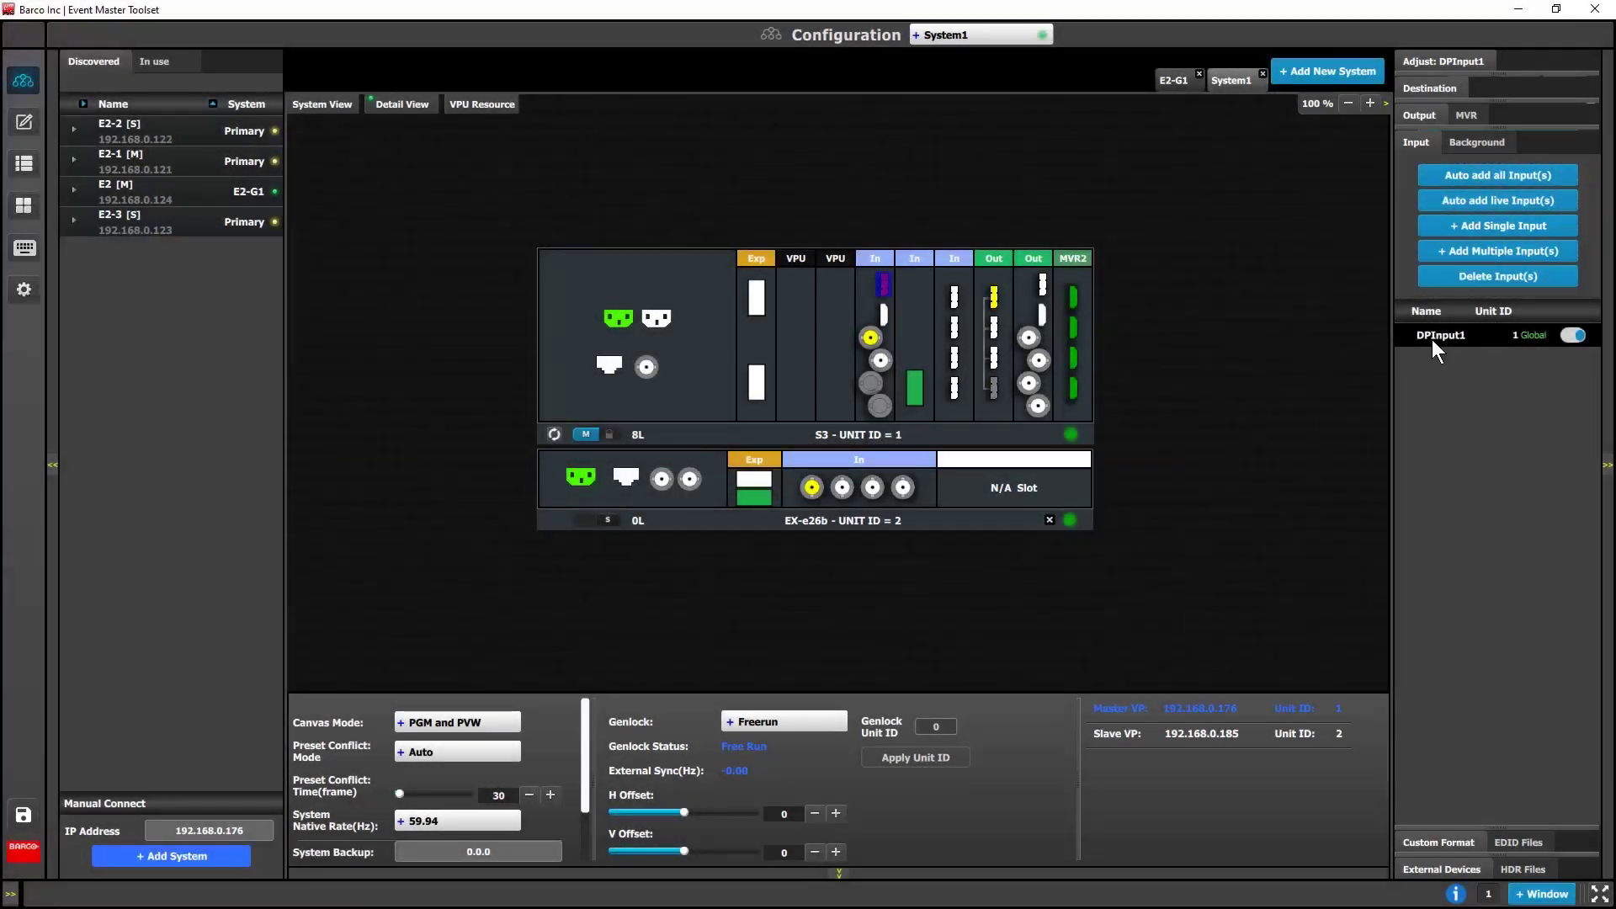
# Step: Switch on DP 1.2 Non compliant Device in DPInput1's EDID settings
pyautogui.click(1444, 61)
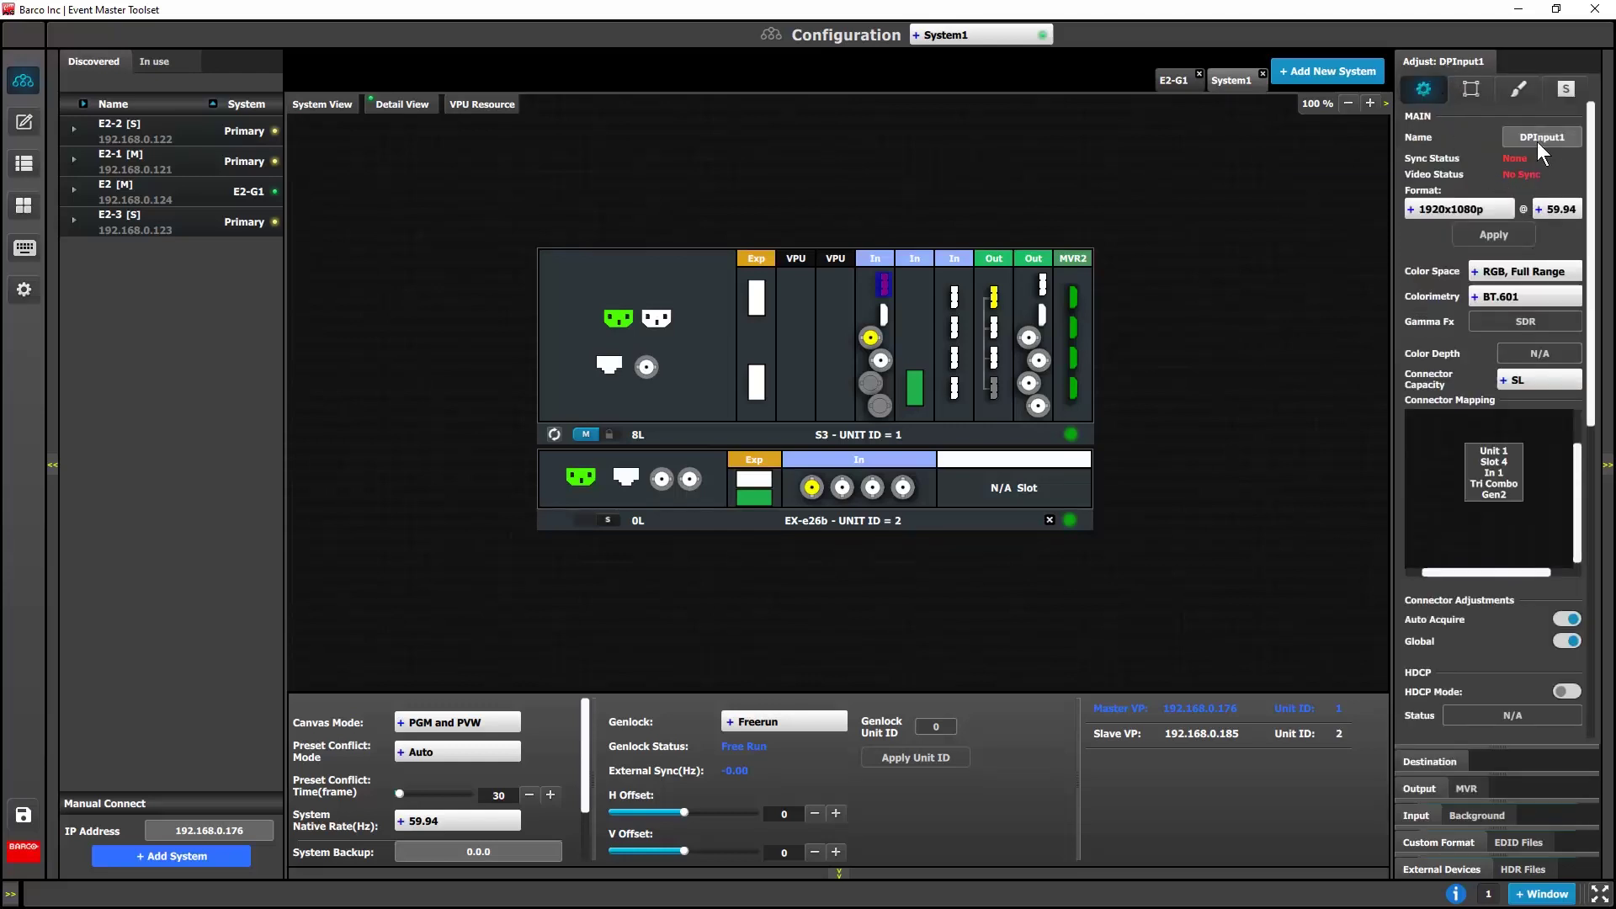
pyautogui.moveTo(1596, 249); pyautogui.dragTo(1614, 596)
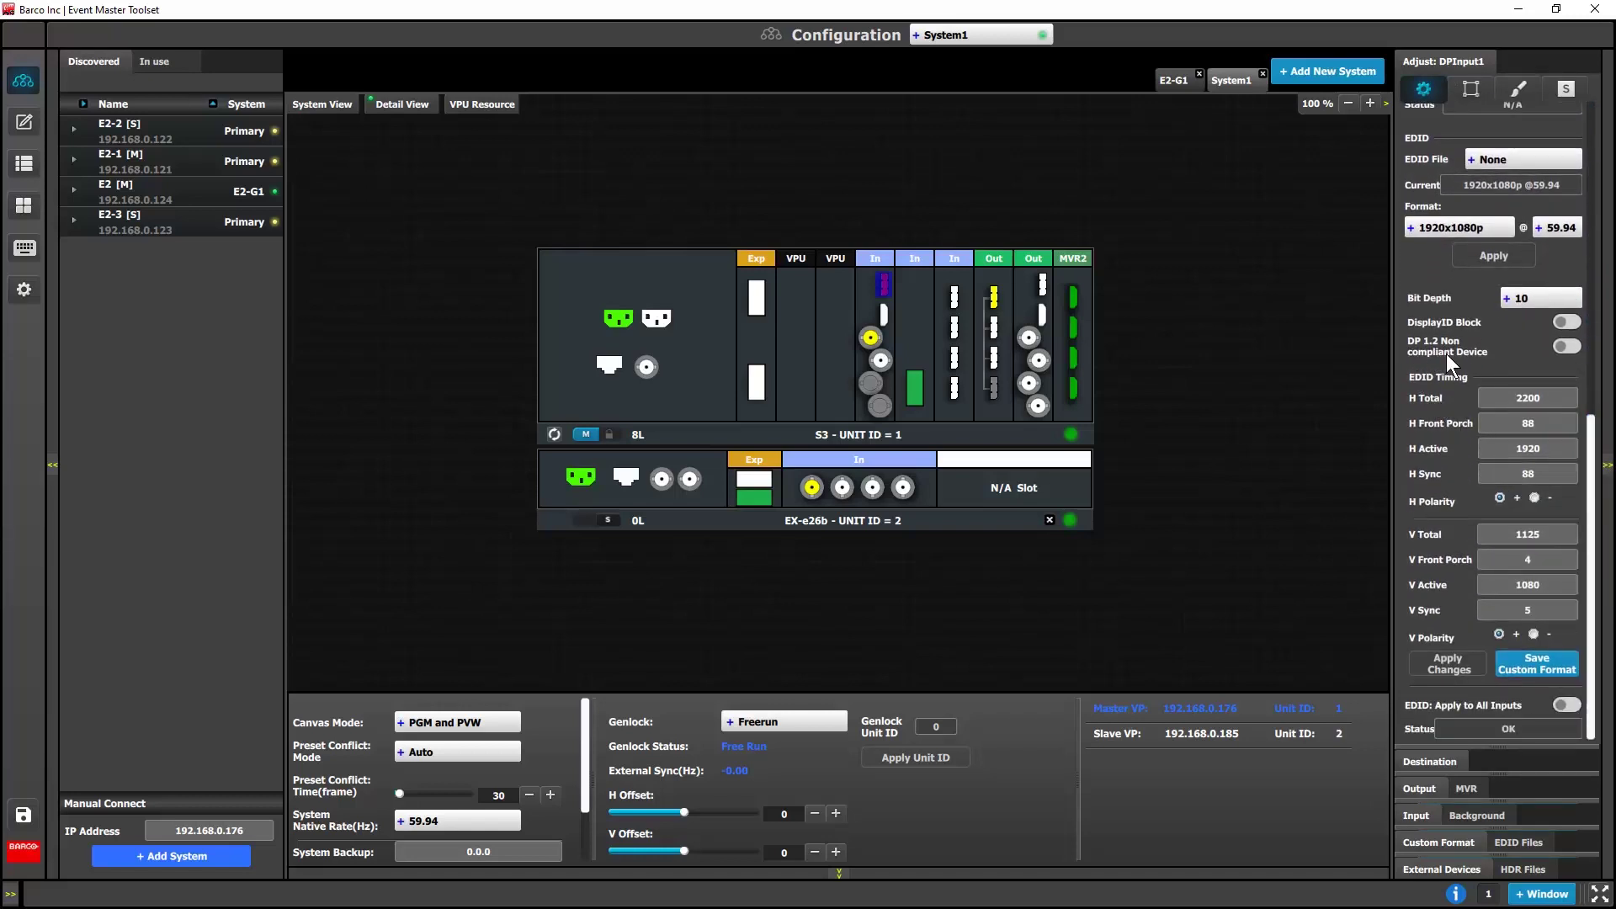
pyautogui.click(1564, 346)
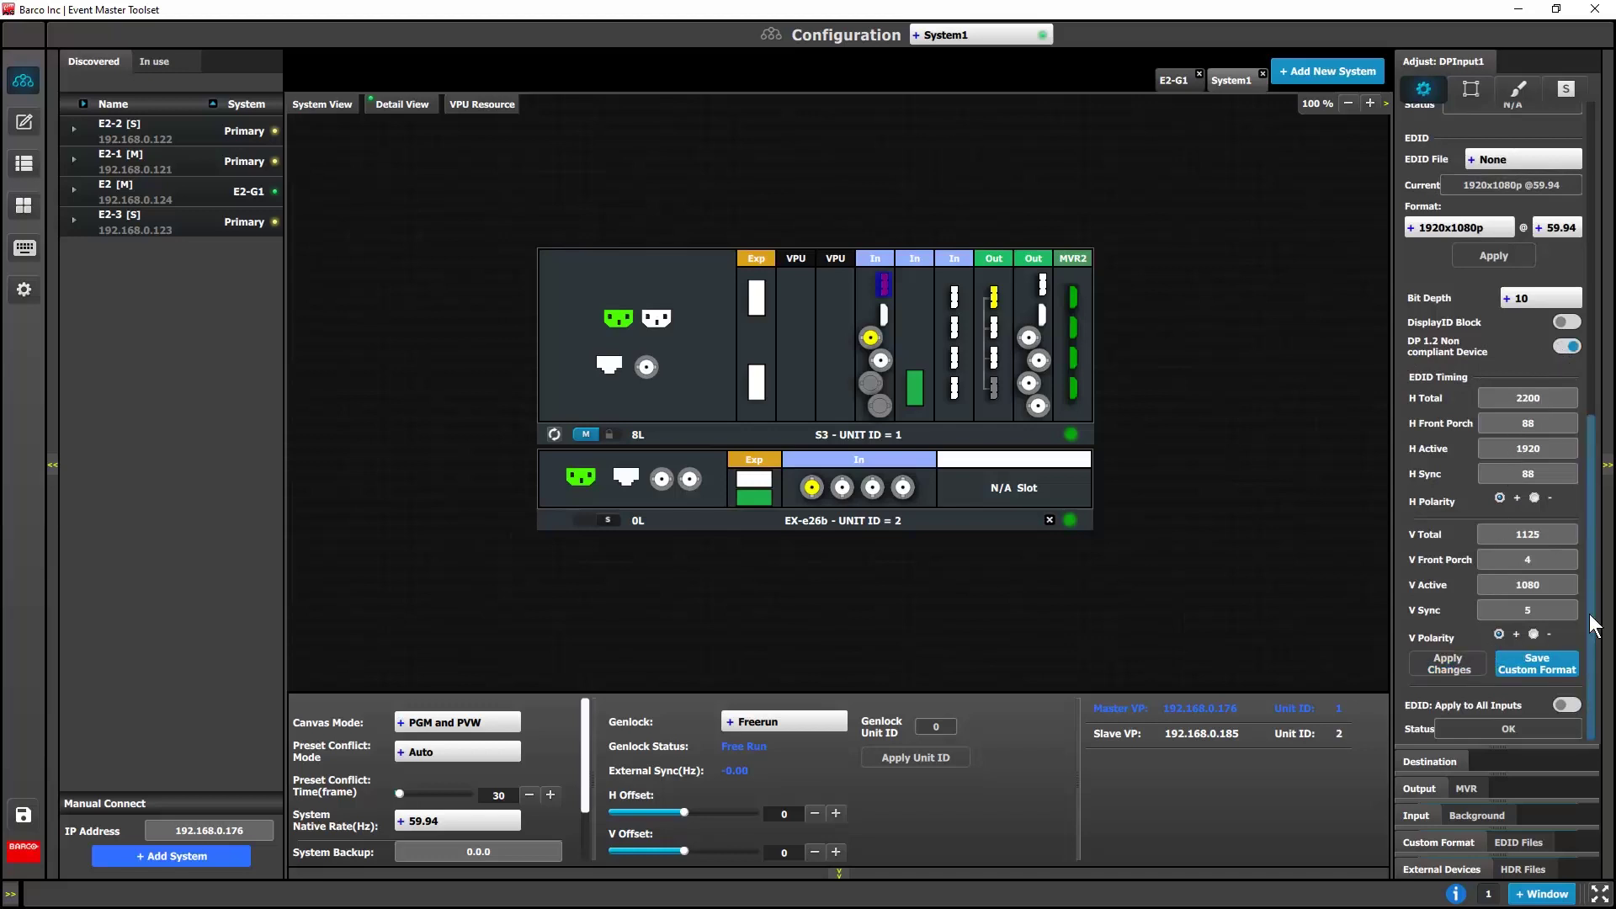
pyautogui.moveTo(1593, 624); pyautogui.dragTo(1590, 286)
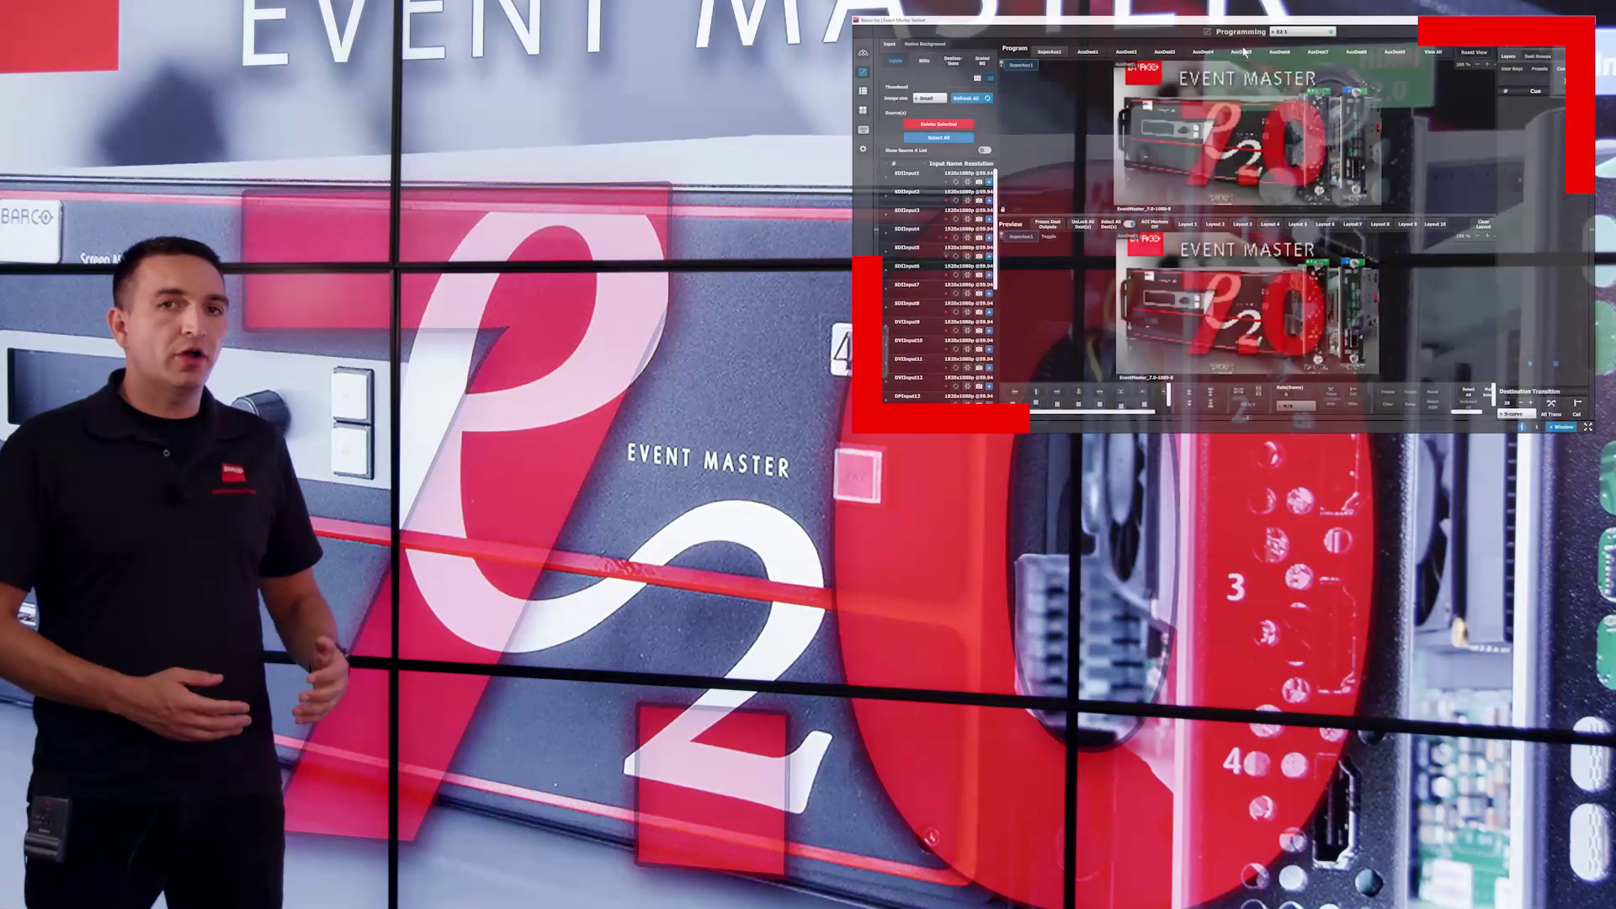
# Step: Put the SDI camera input on Preview and take it live with All Trans
pyautogui.moveTo(915, 184); pyautogui.dragTo(1212, 271)
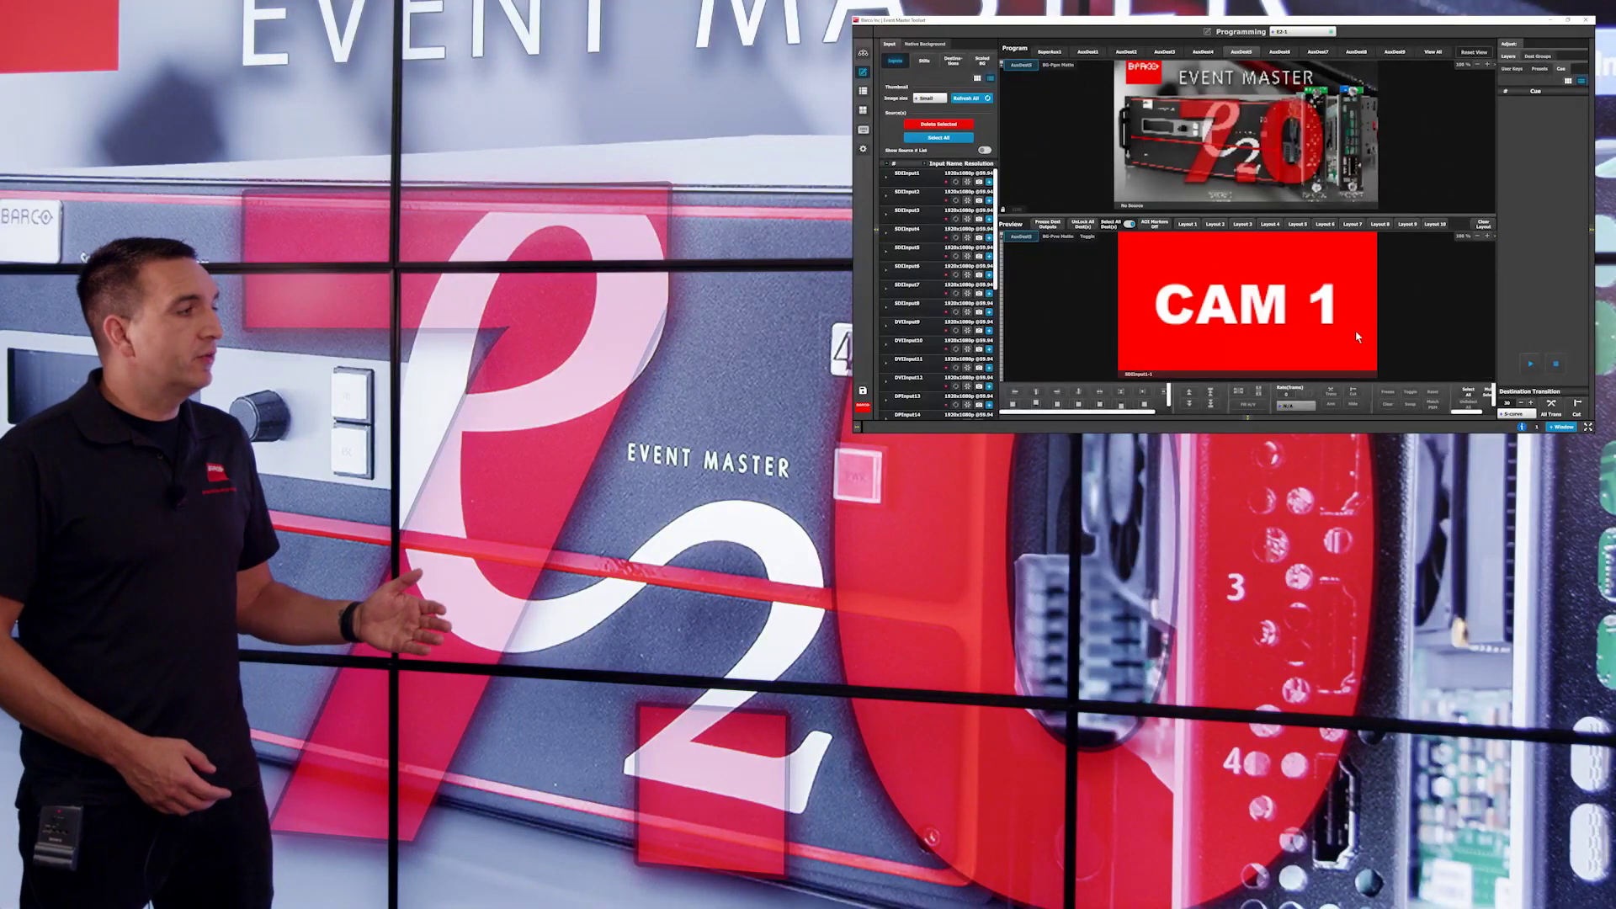
pyautogui.click(1552, 402)
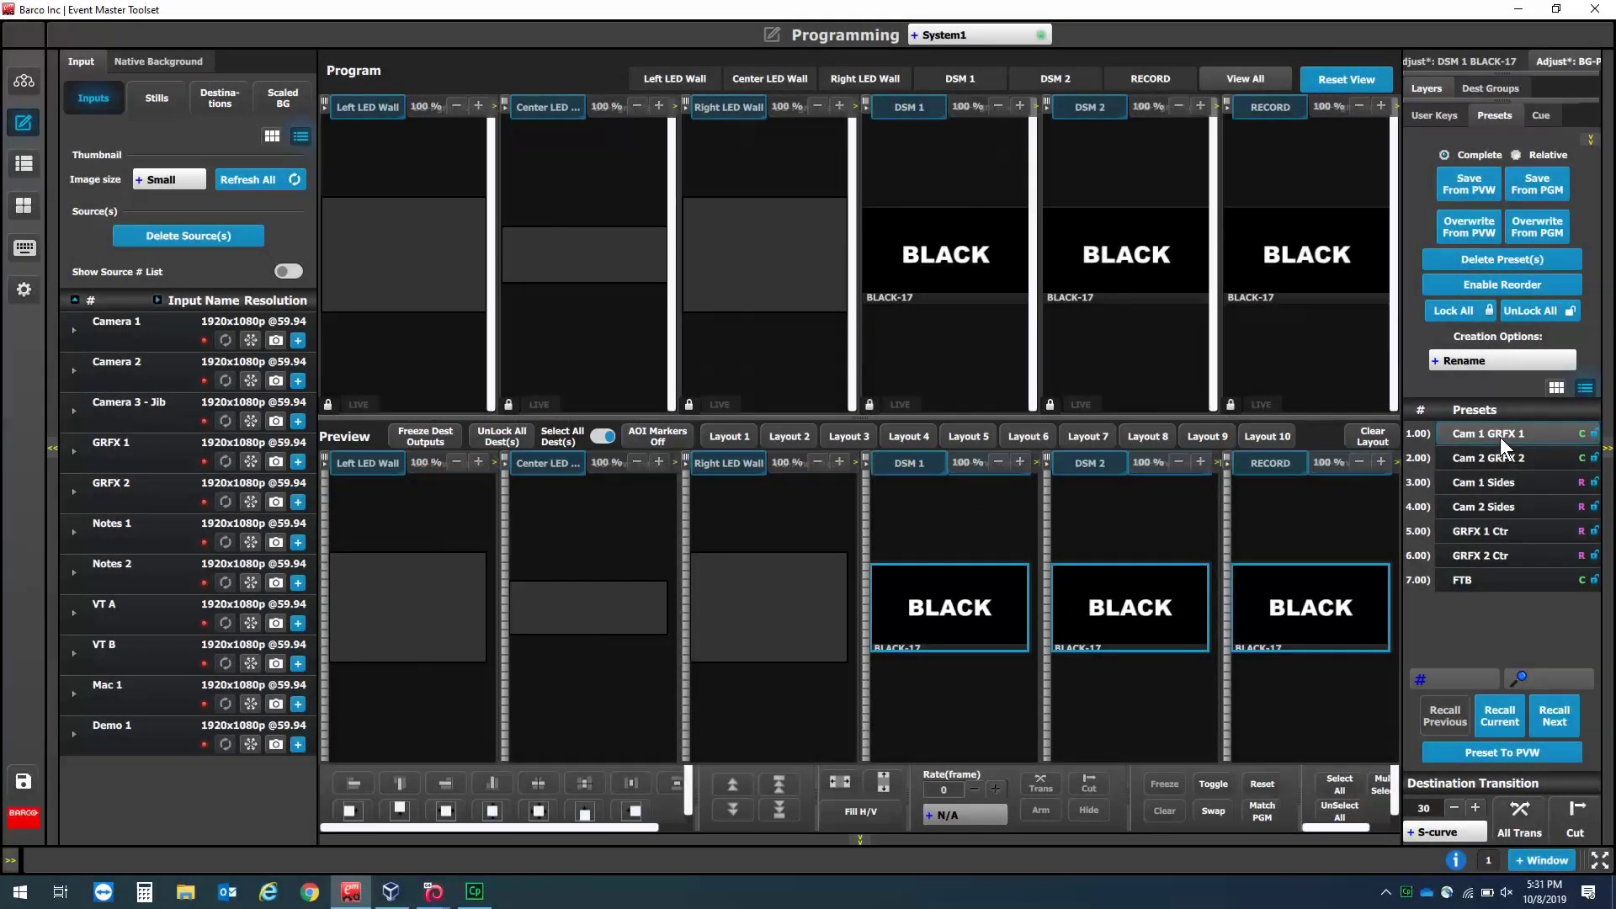
# Step: Take the Cam 1 GRFX 1 preset live, then Cam 2 Sides
pyautogui.click(1493, 711)
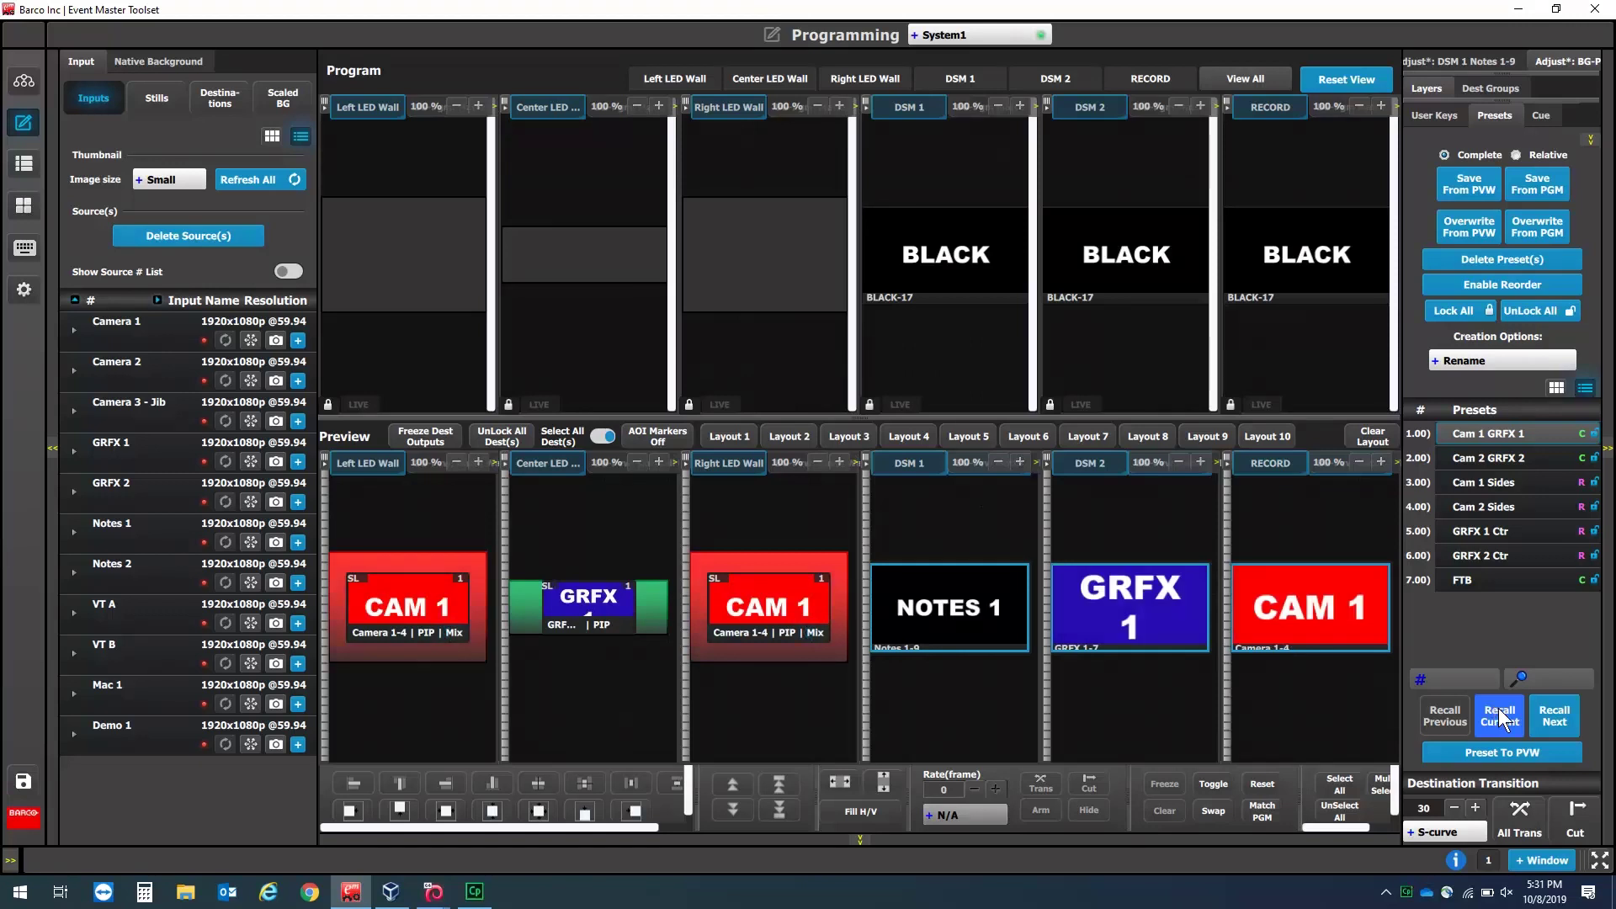
pyautogui.click(1518, 817)
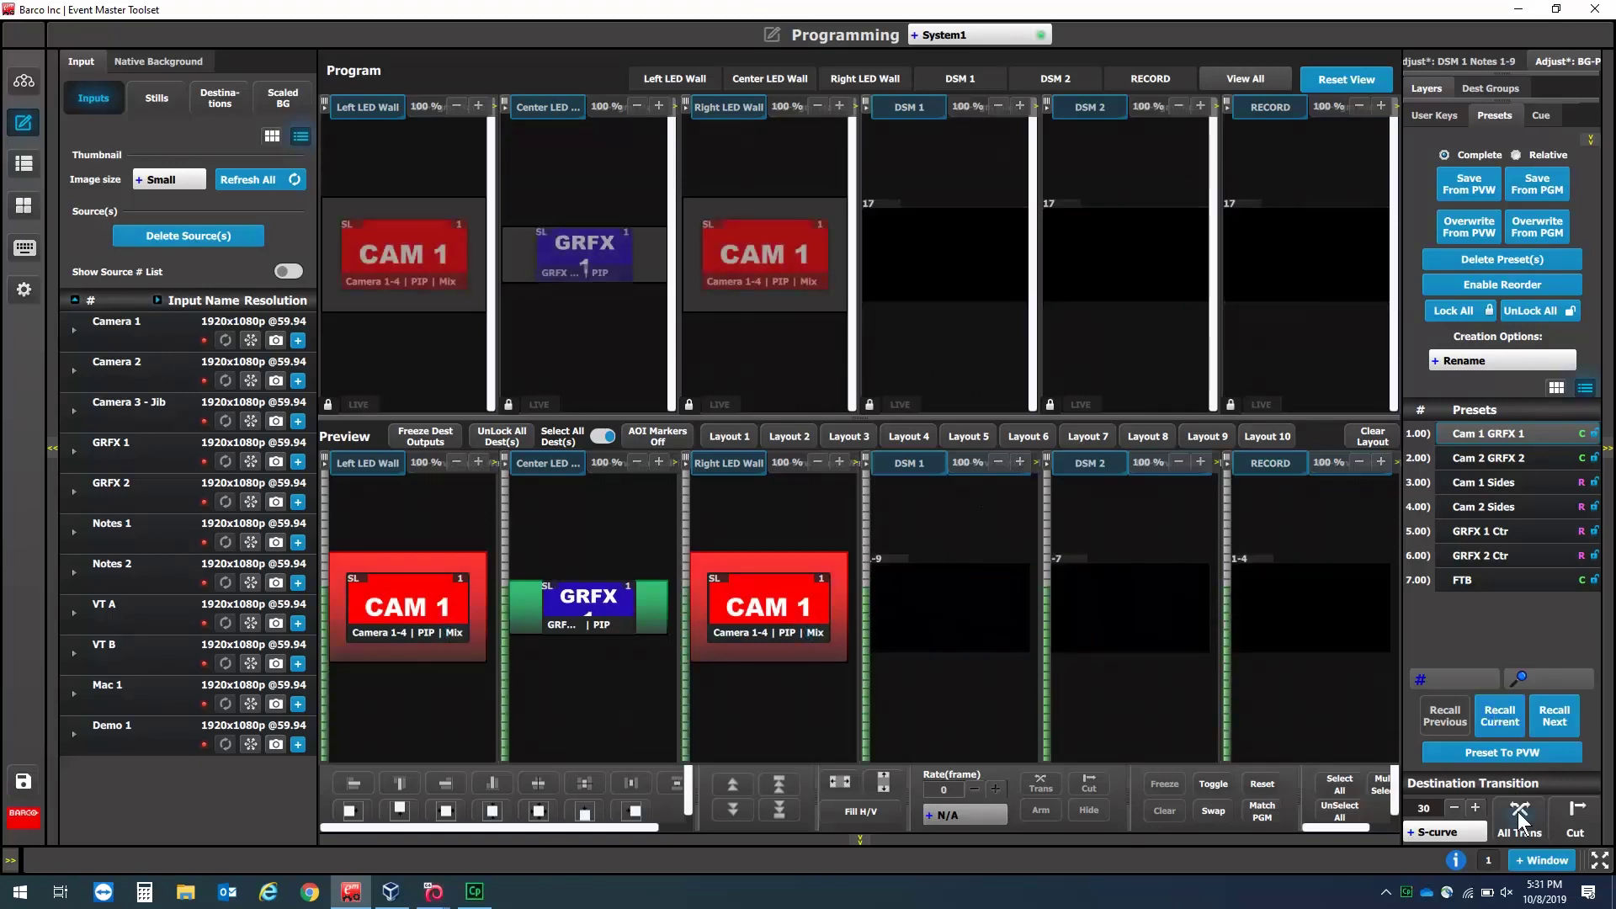
pyautogui.click(1554, 458)
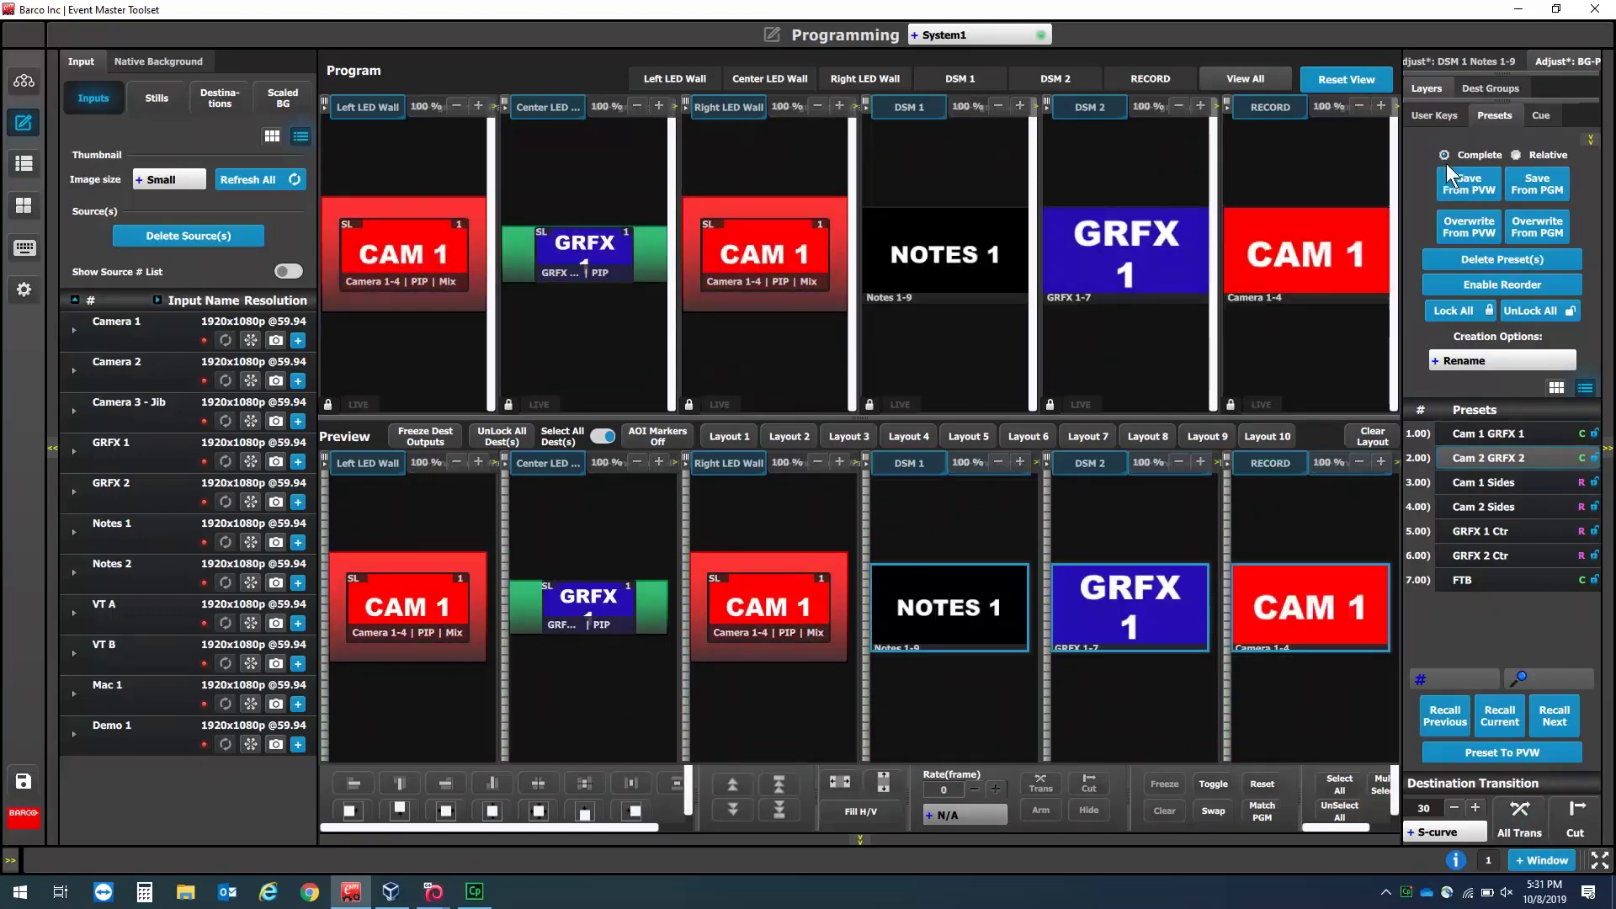
pyautogui.click(1506, 505)
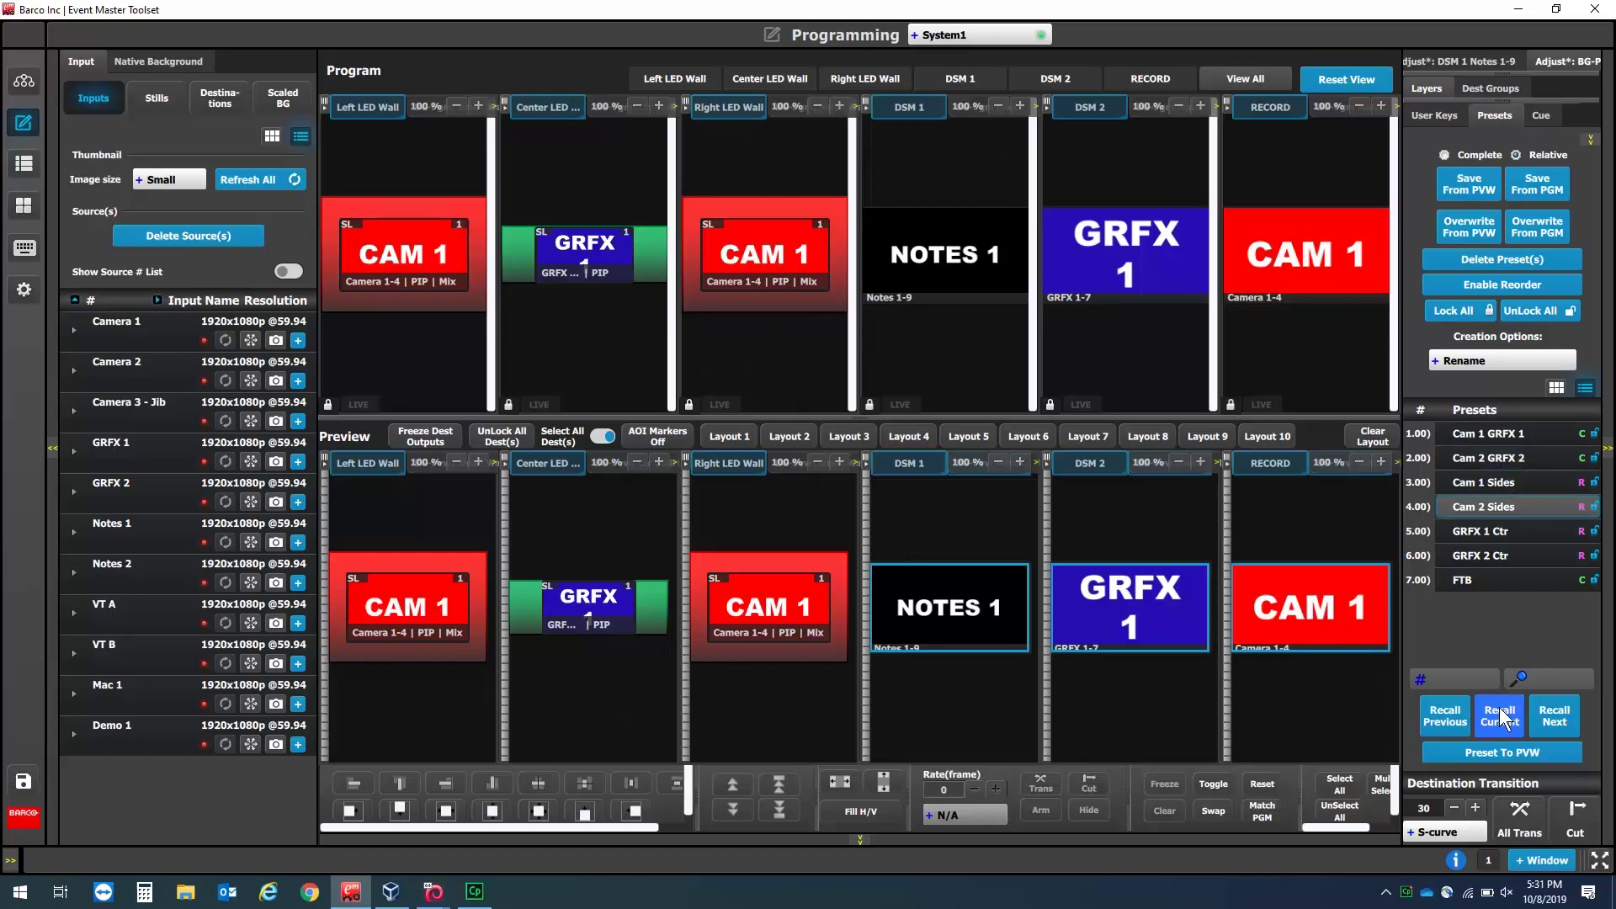
pyautogui.click(1498, 707)
pyautogui.click(1513, 812)
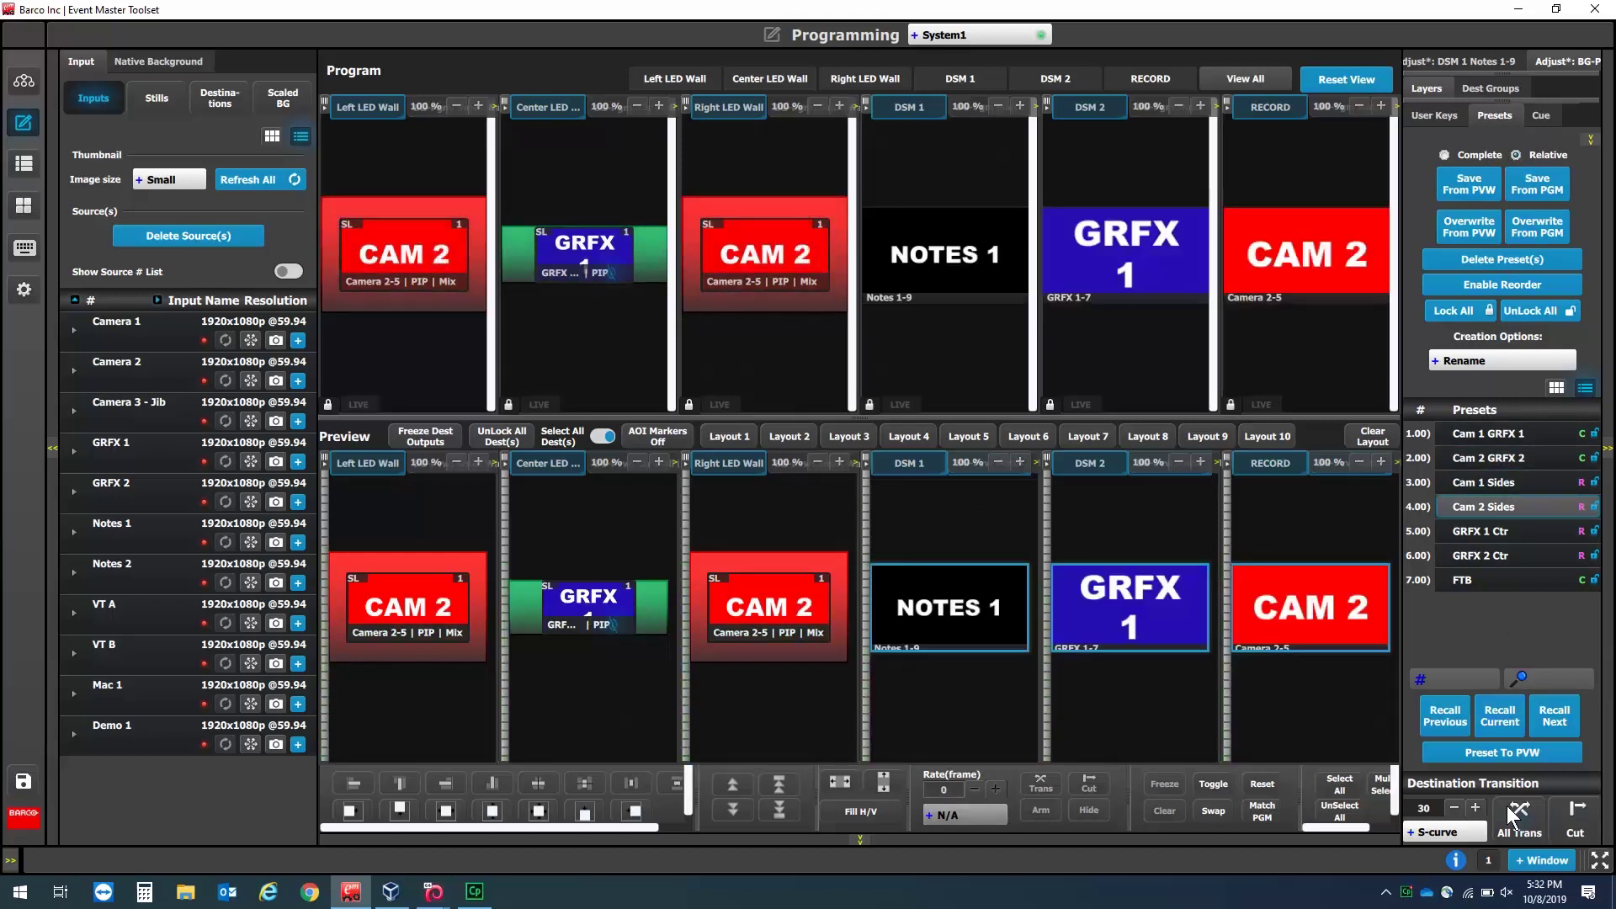
# Step: Take GRFX 2 Ctr live, then recall the FTB preset into preview
pyautogui.click(1498, 525)
pyautogui.click(1491, 550)
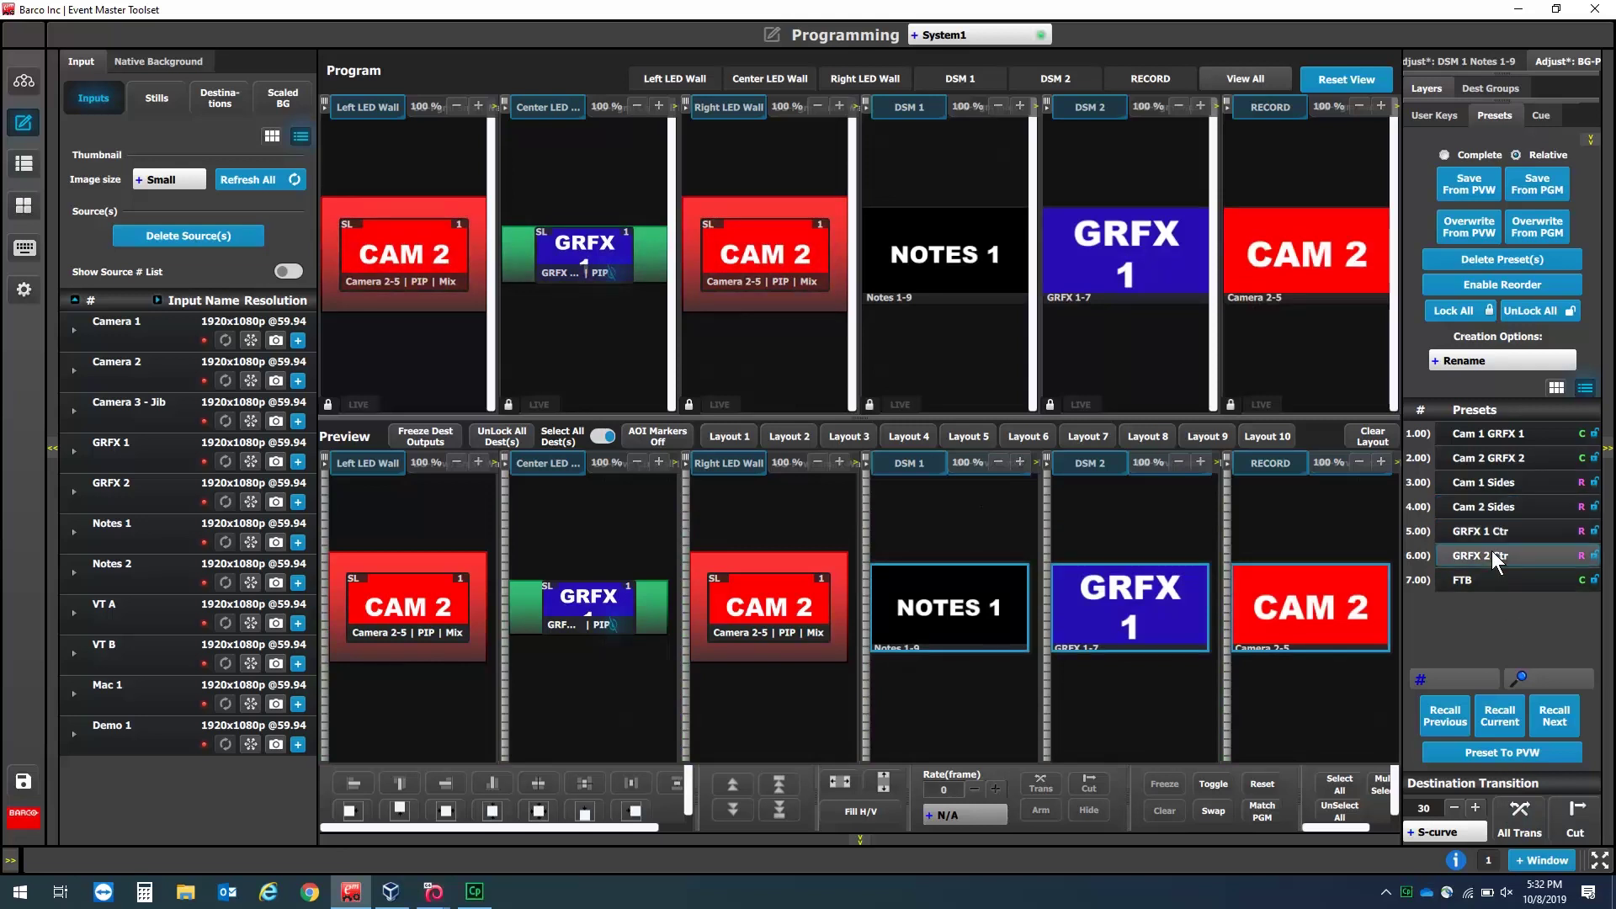
pyautogui.click(1495, 705)
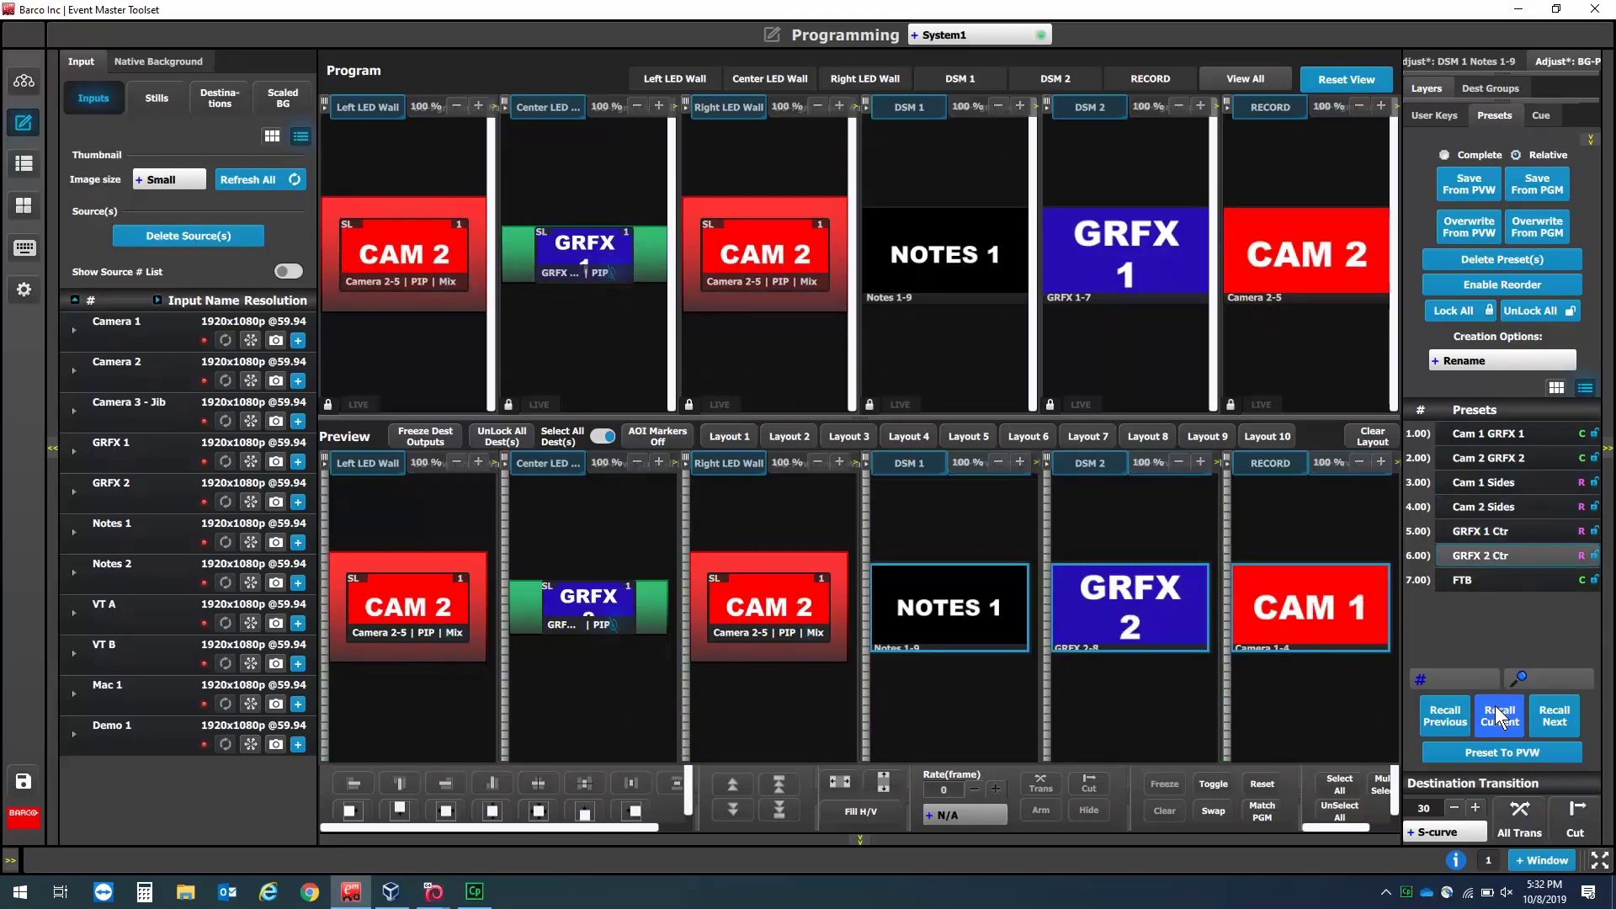
pyautogui.click(1530, 833)
pyautogui.click(1518, 579)
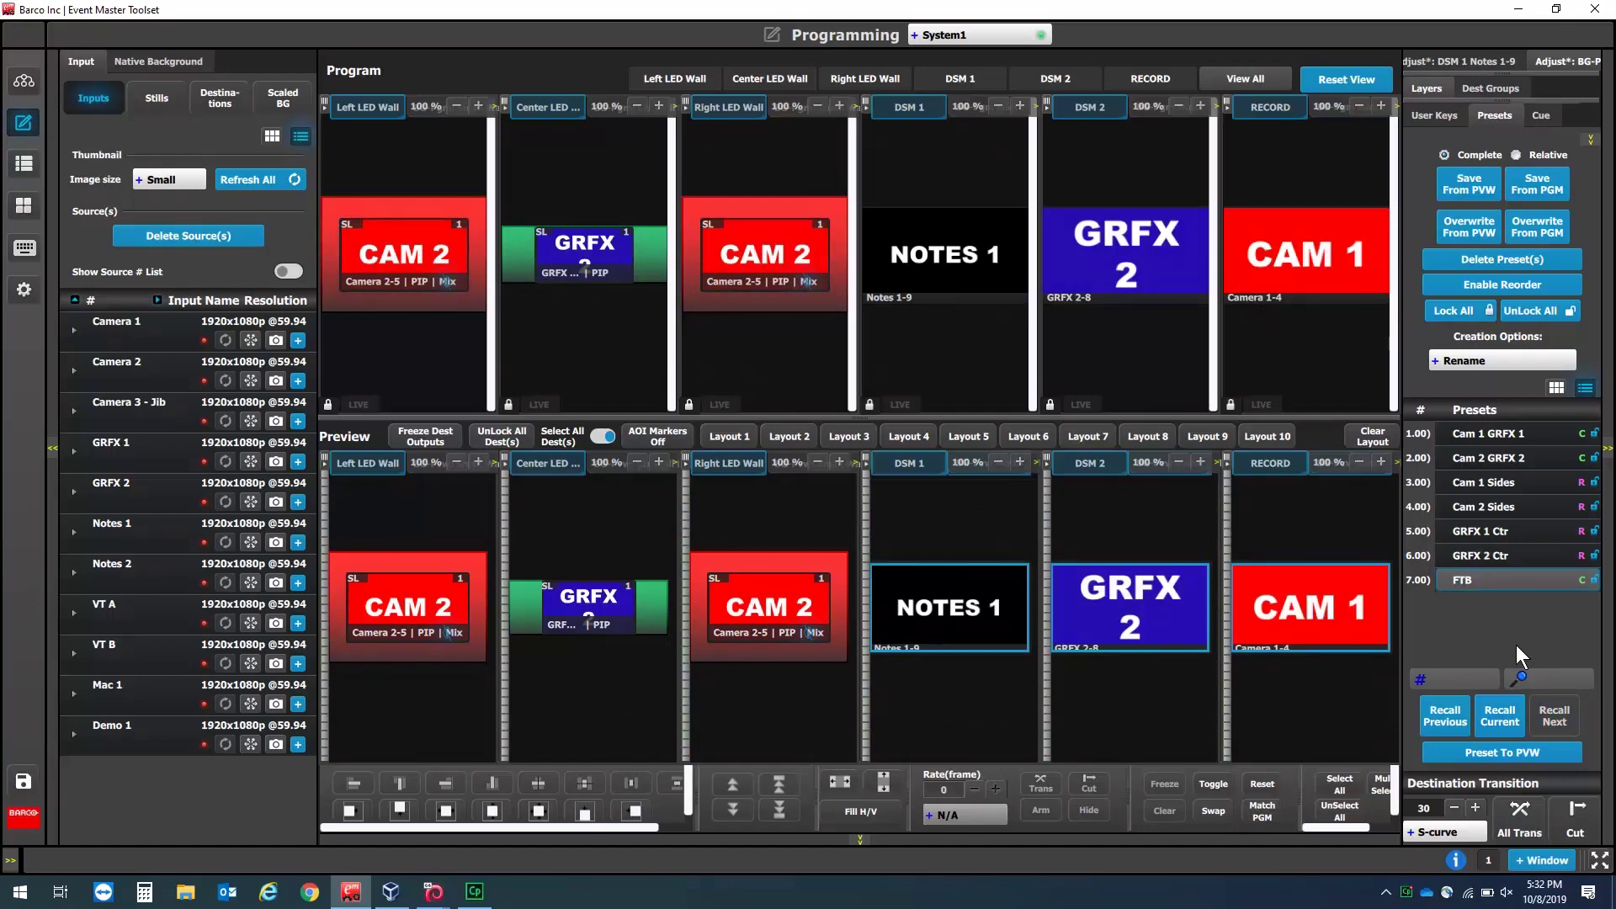
pyautogui.click(1506, 707)
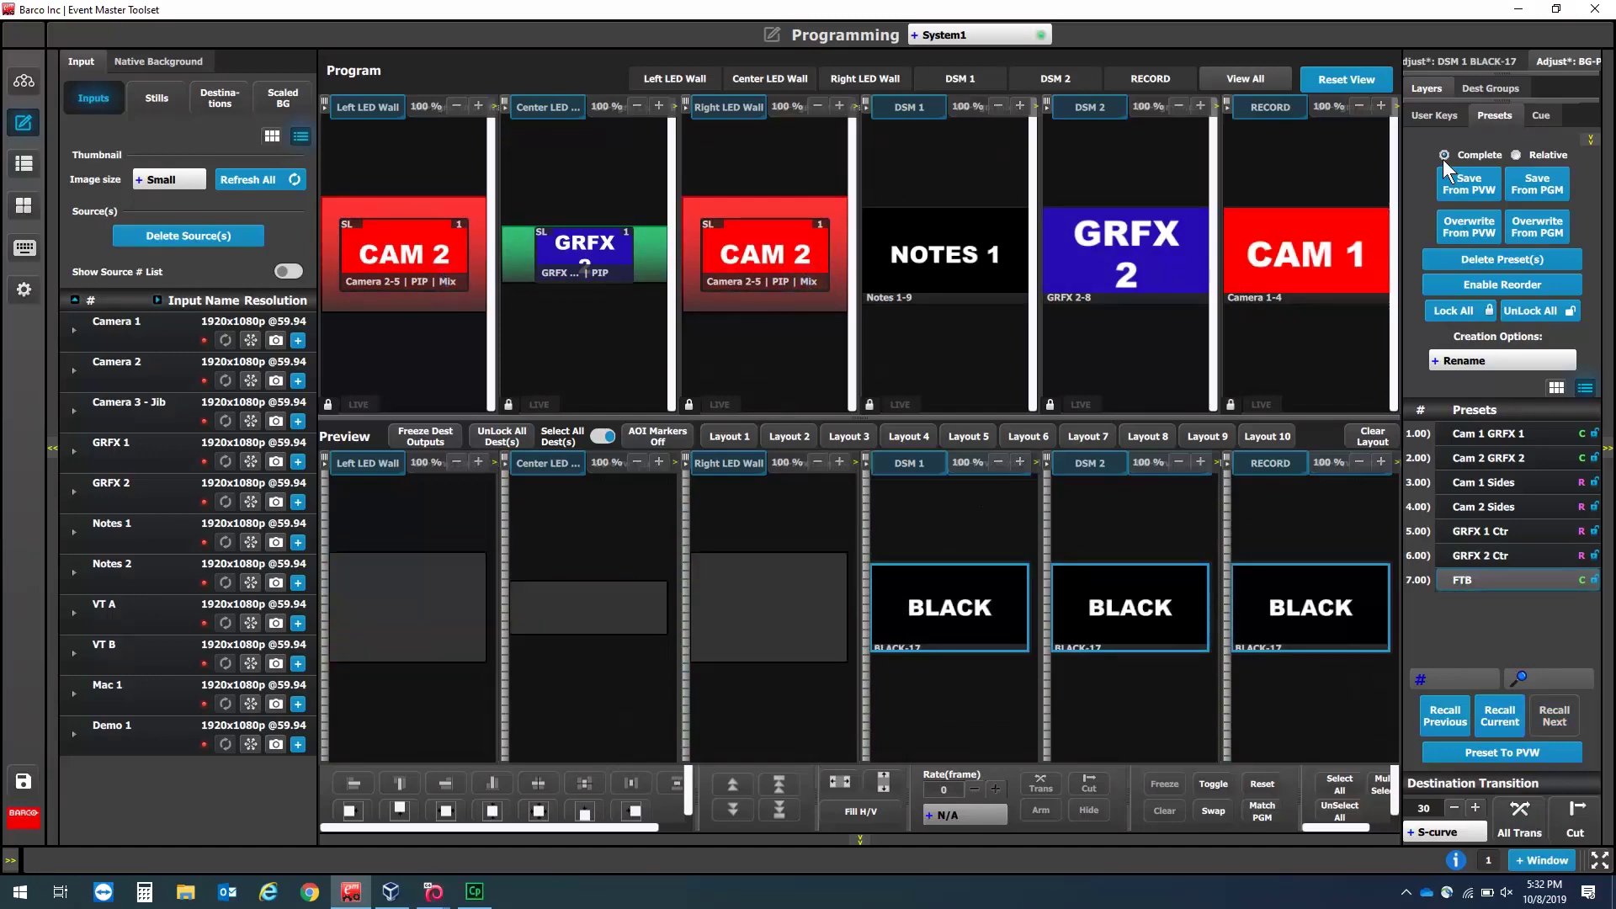
pyautogui.click(1525, 812)
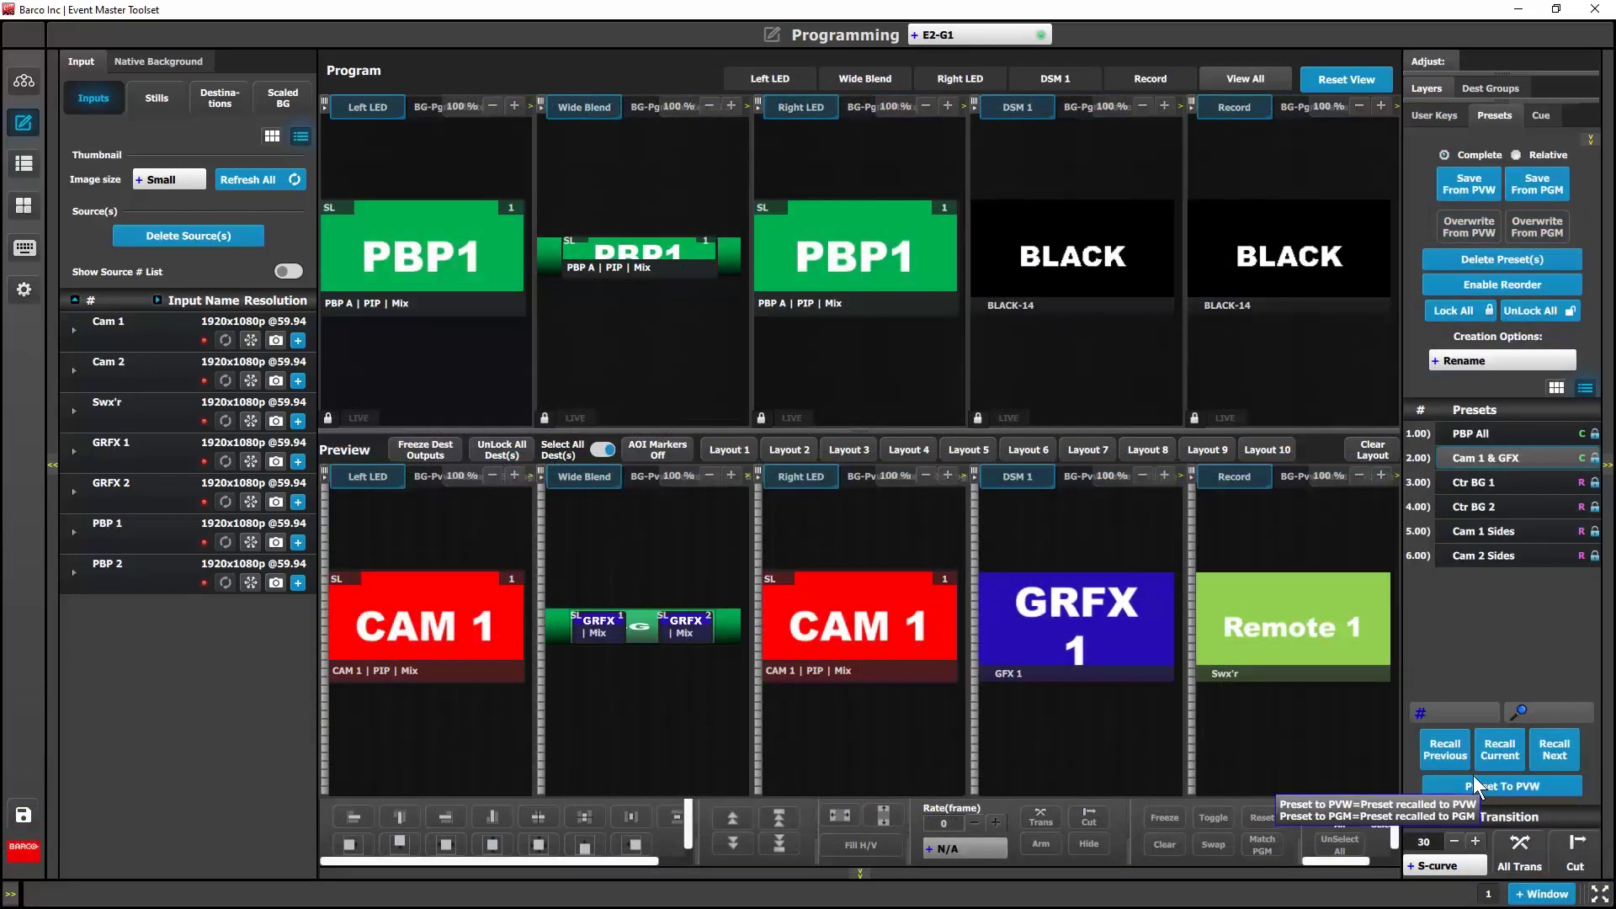
# Step: Recall Ctr BG 2 onto only the Wide Blend preview and view the destination layers
pyautogui.click(1490, 508)
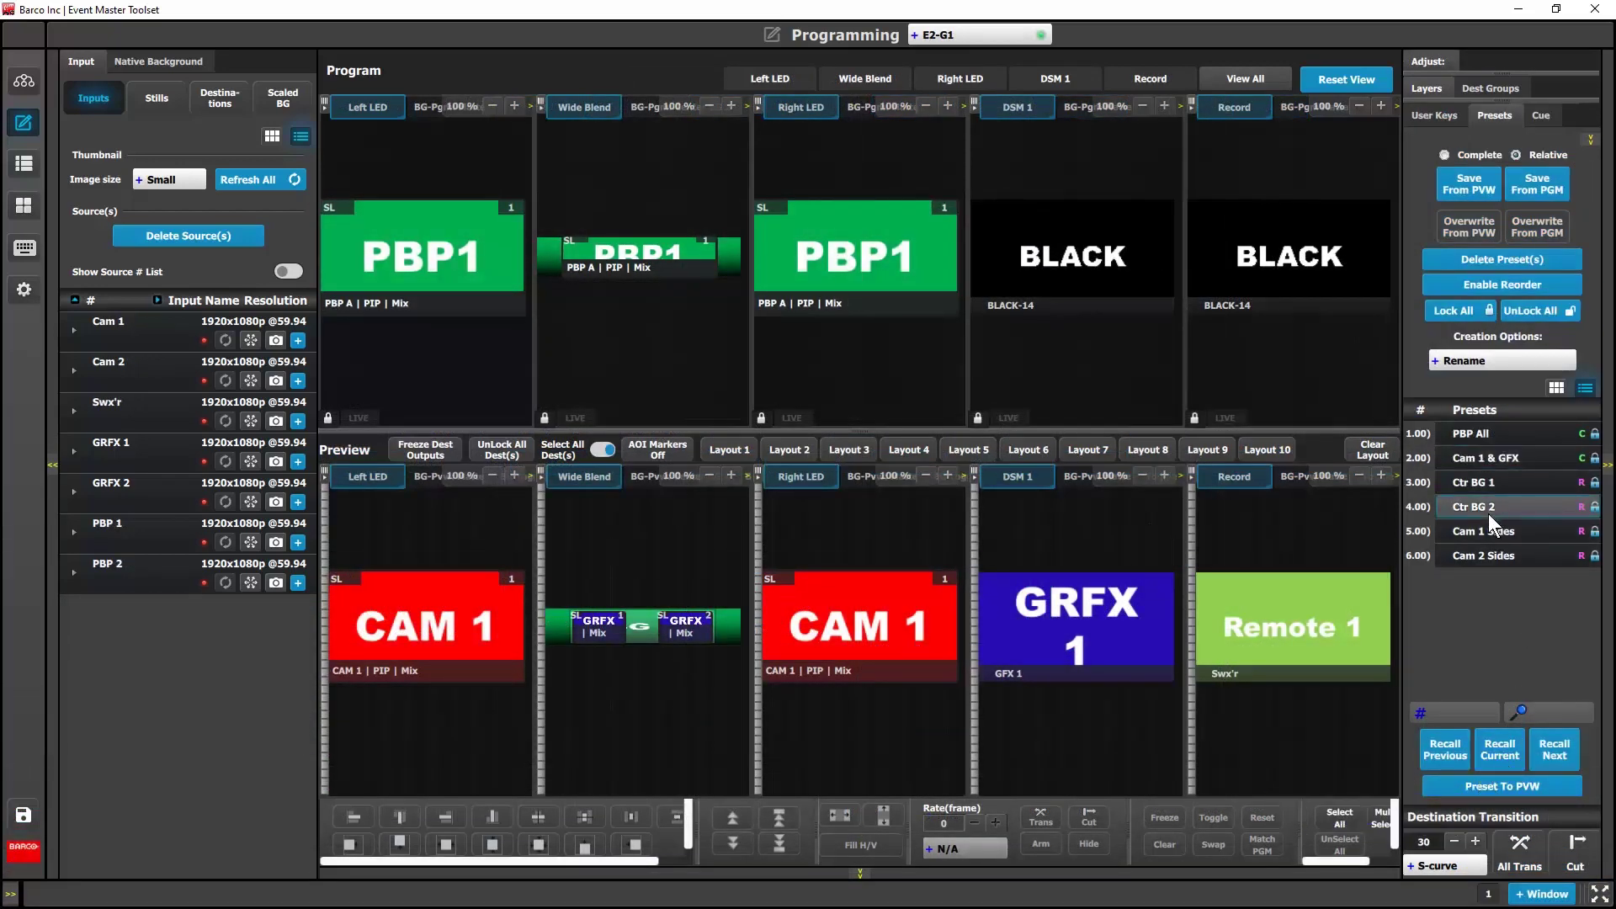
pyautogui.click(1497, 744)
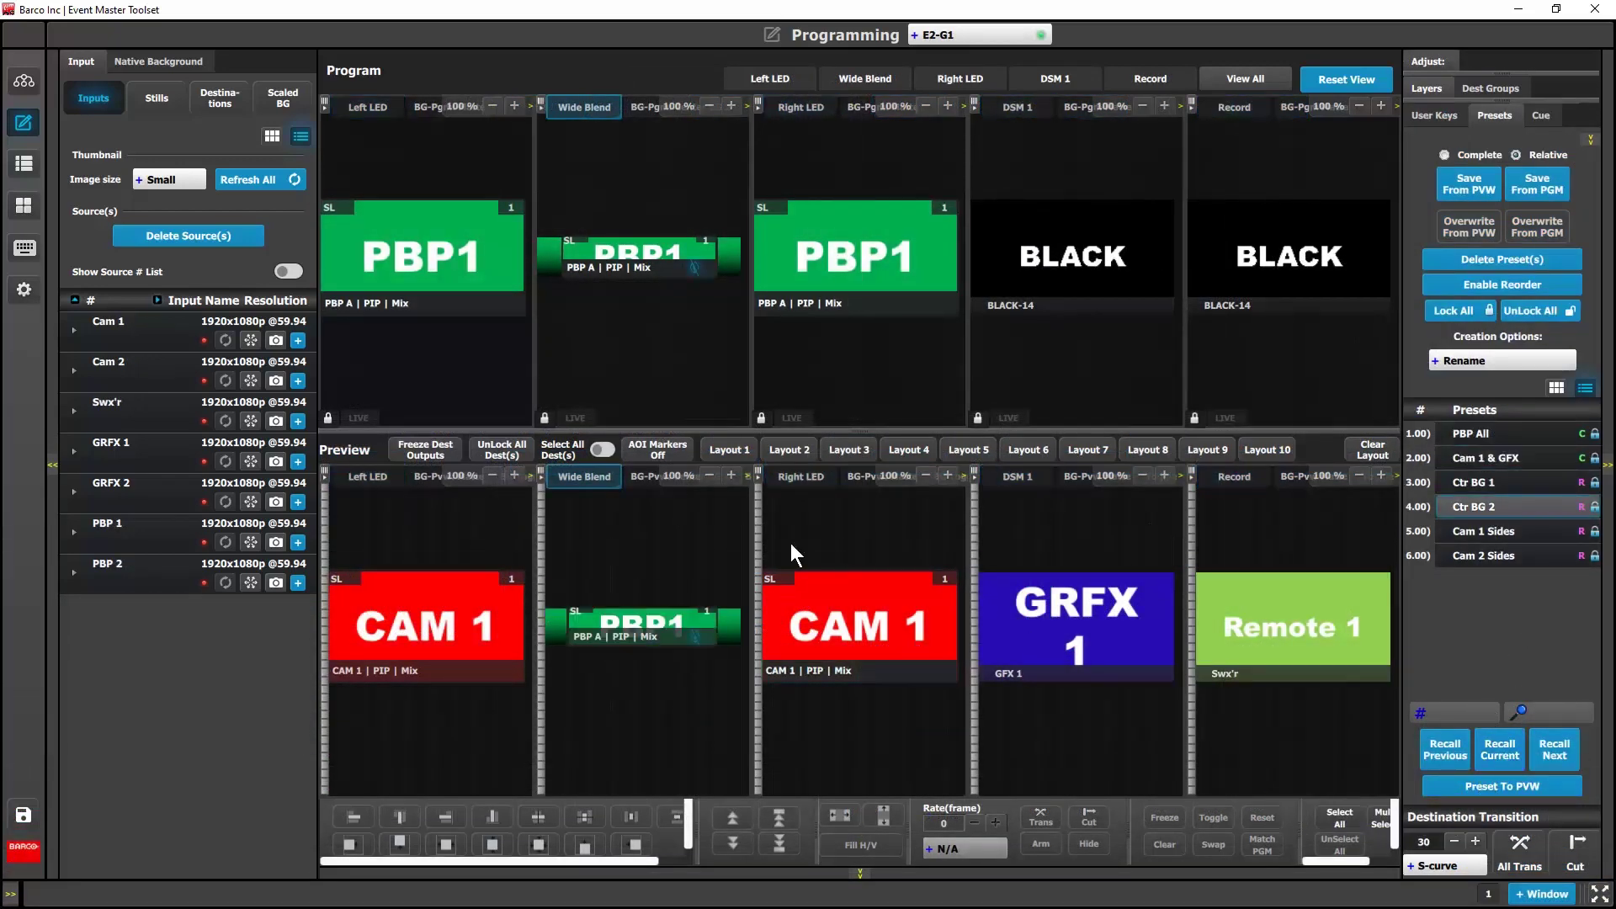
pyautogui.click(1426, 89)
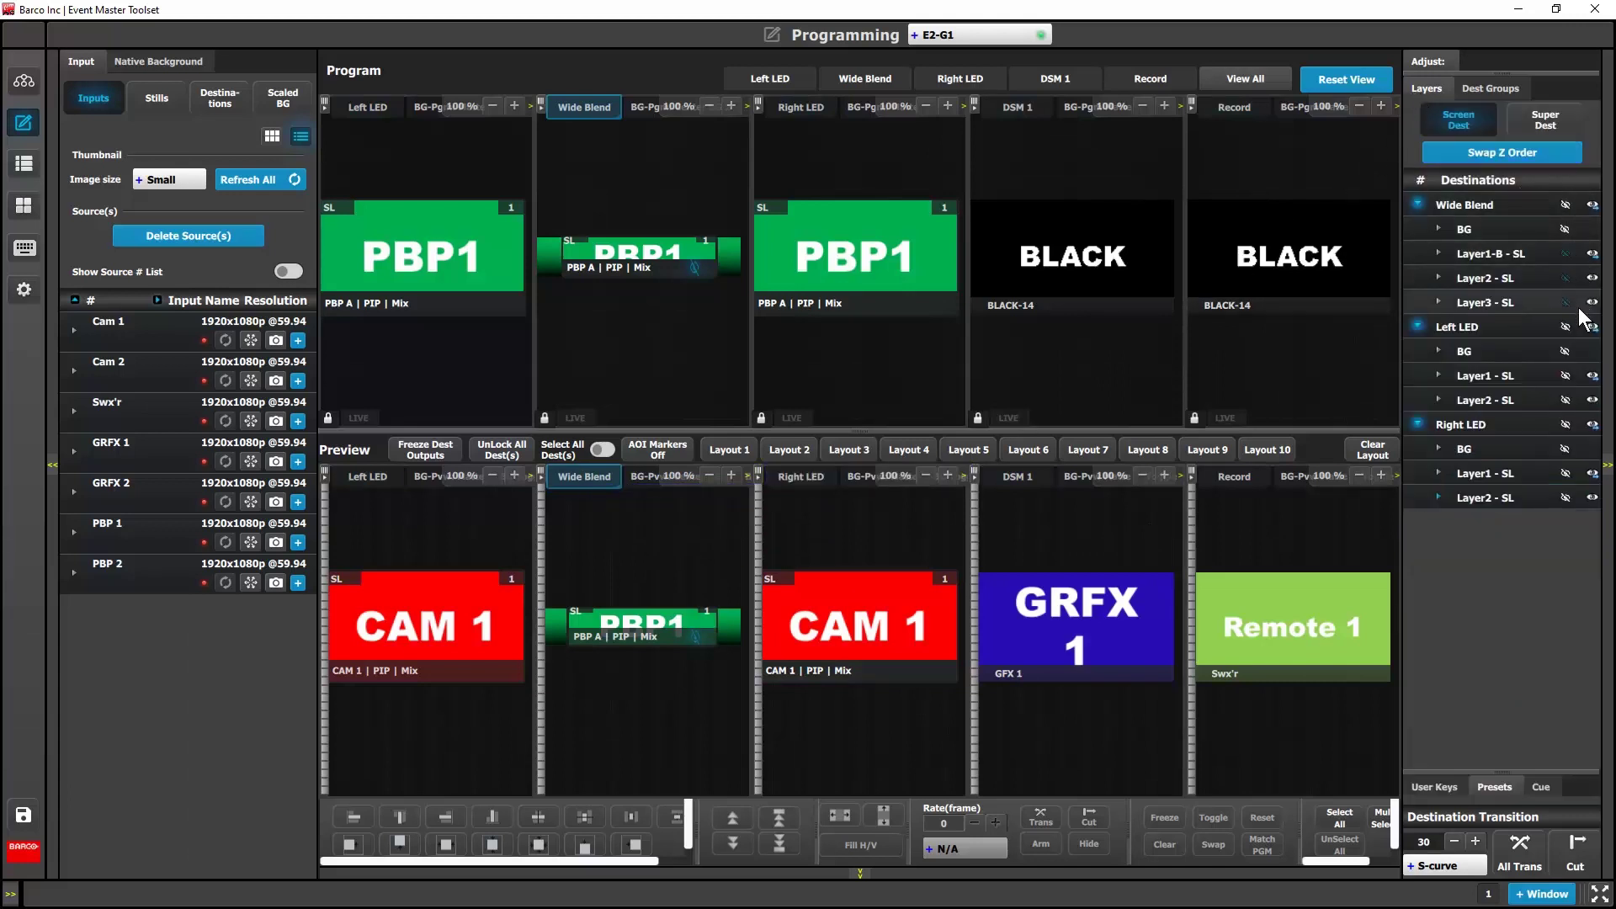
# Step: Recall Cam 2 Sides into preview and check the destination layer lists
pyautogui.click(1500, 783)
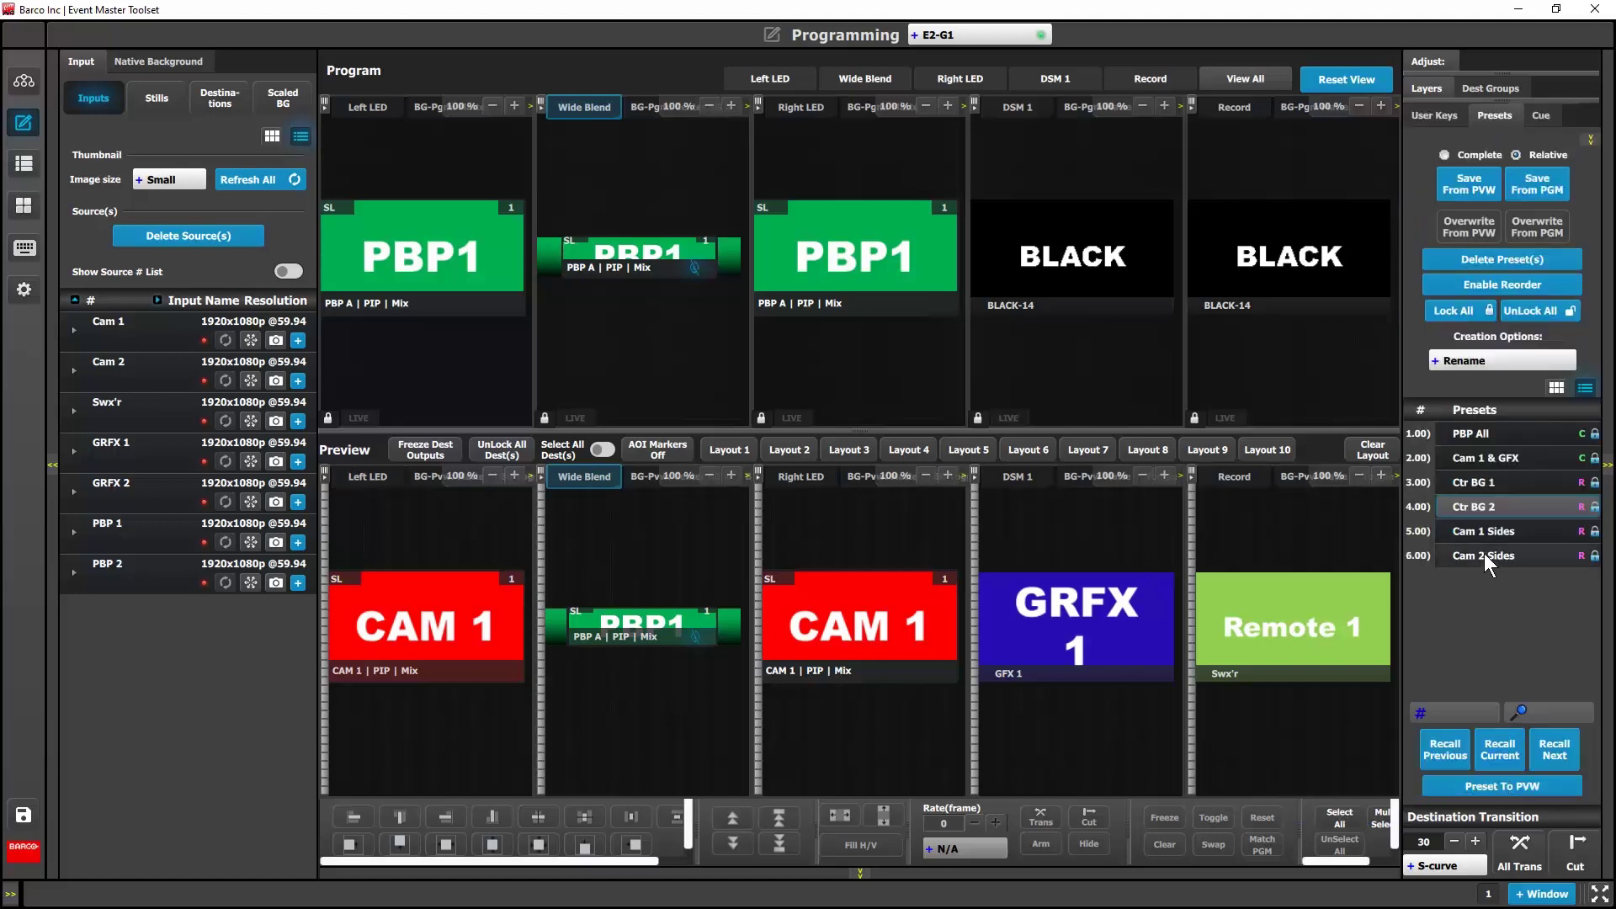
pyautogui.click(1483, 555)
pyautogui.click(1511, 751)
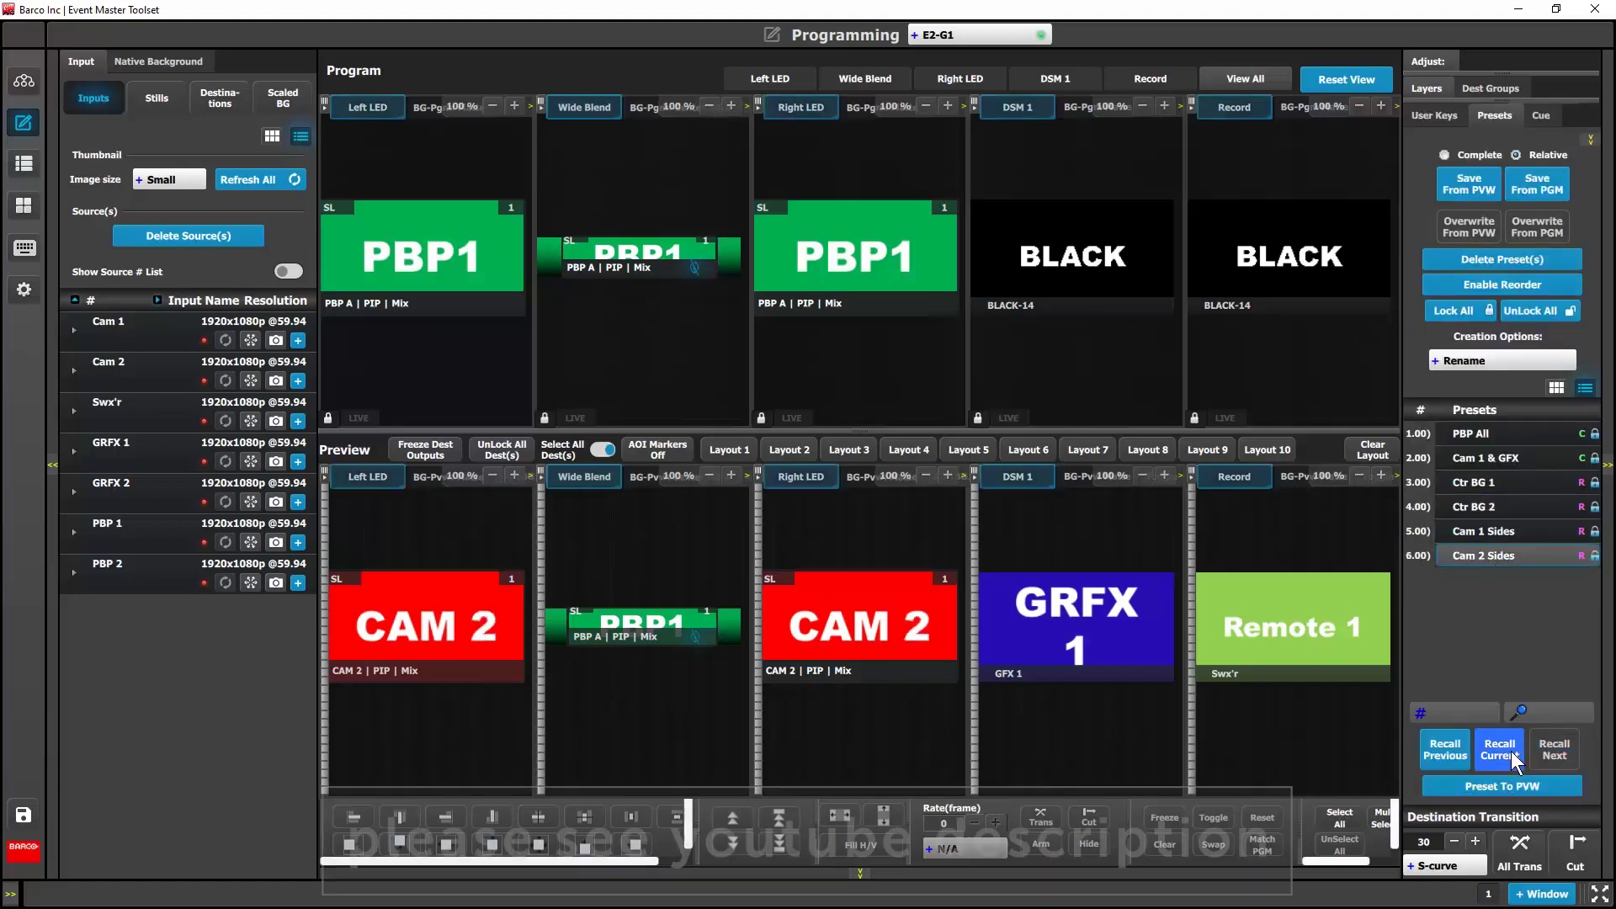
pyautogui.click(1434, 86)
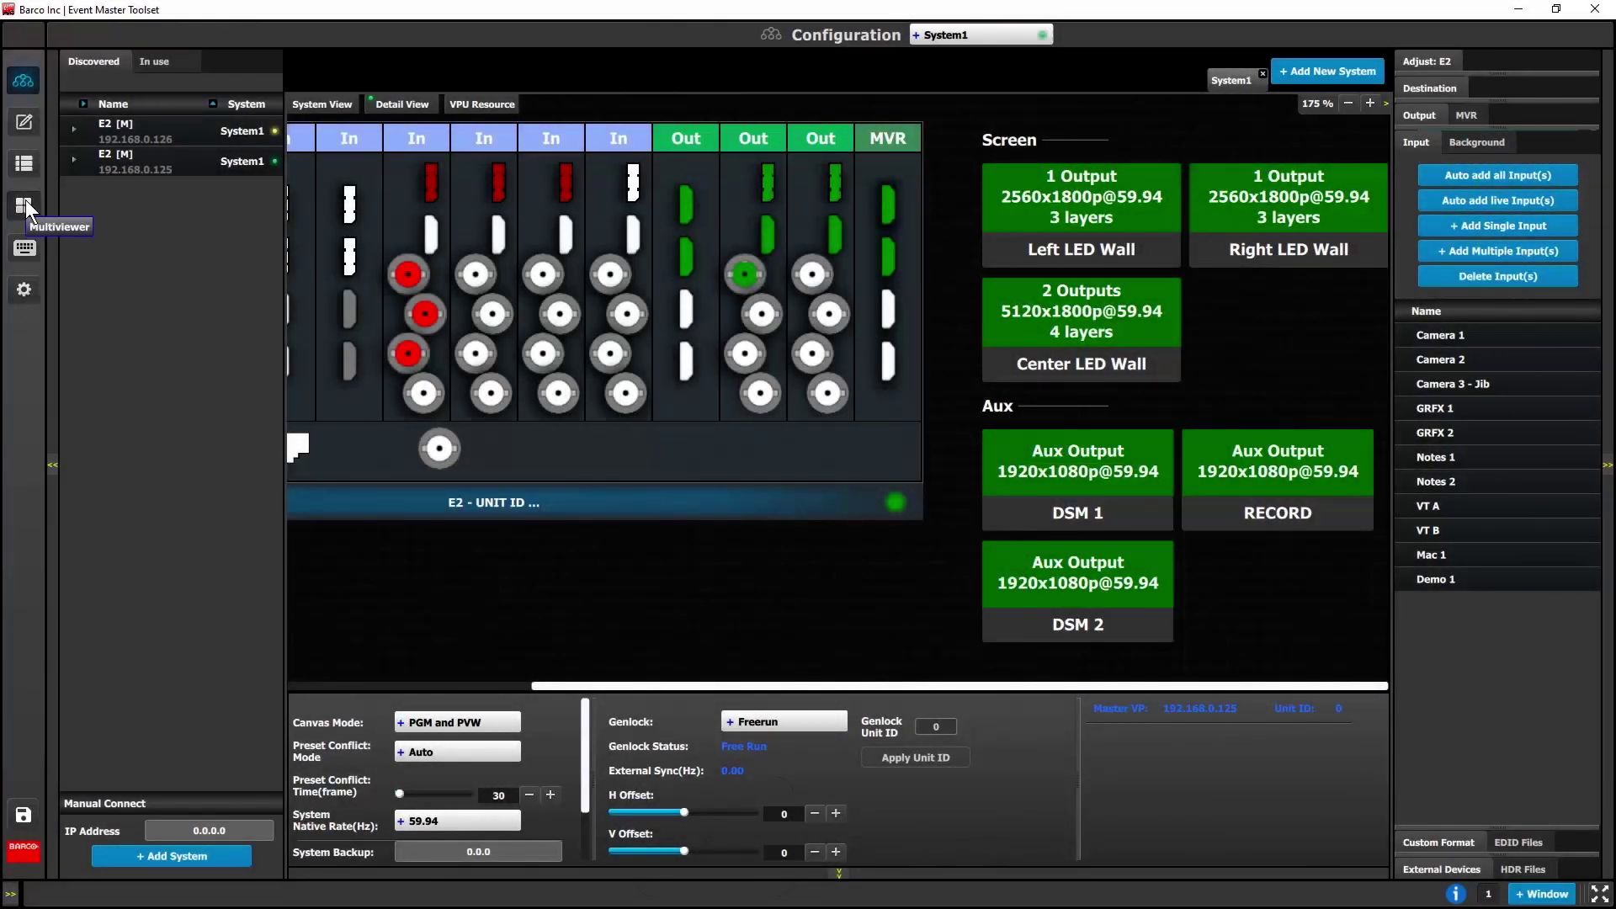
# Step: In the Multiviewer, auto-lay out tiles for all six destinations in MVROut1
pyautogui.click(25, 206)
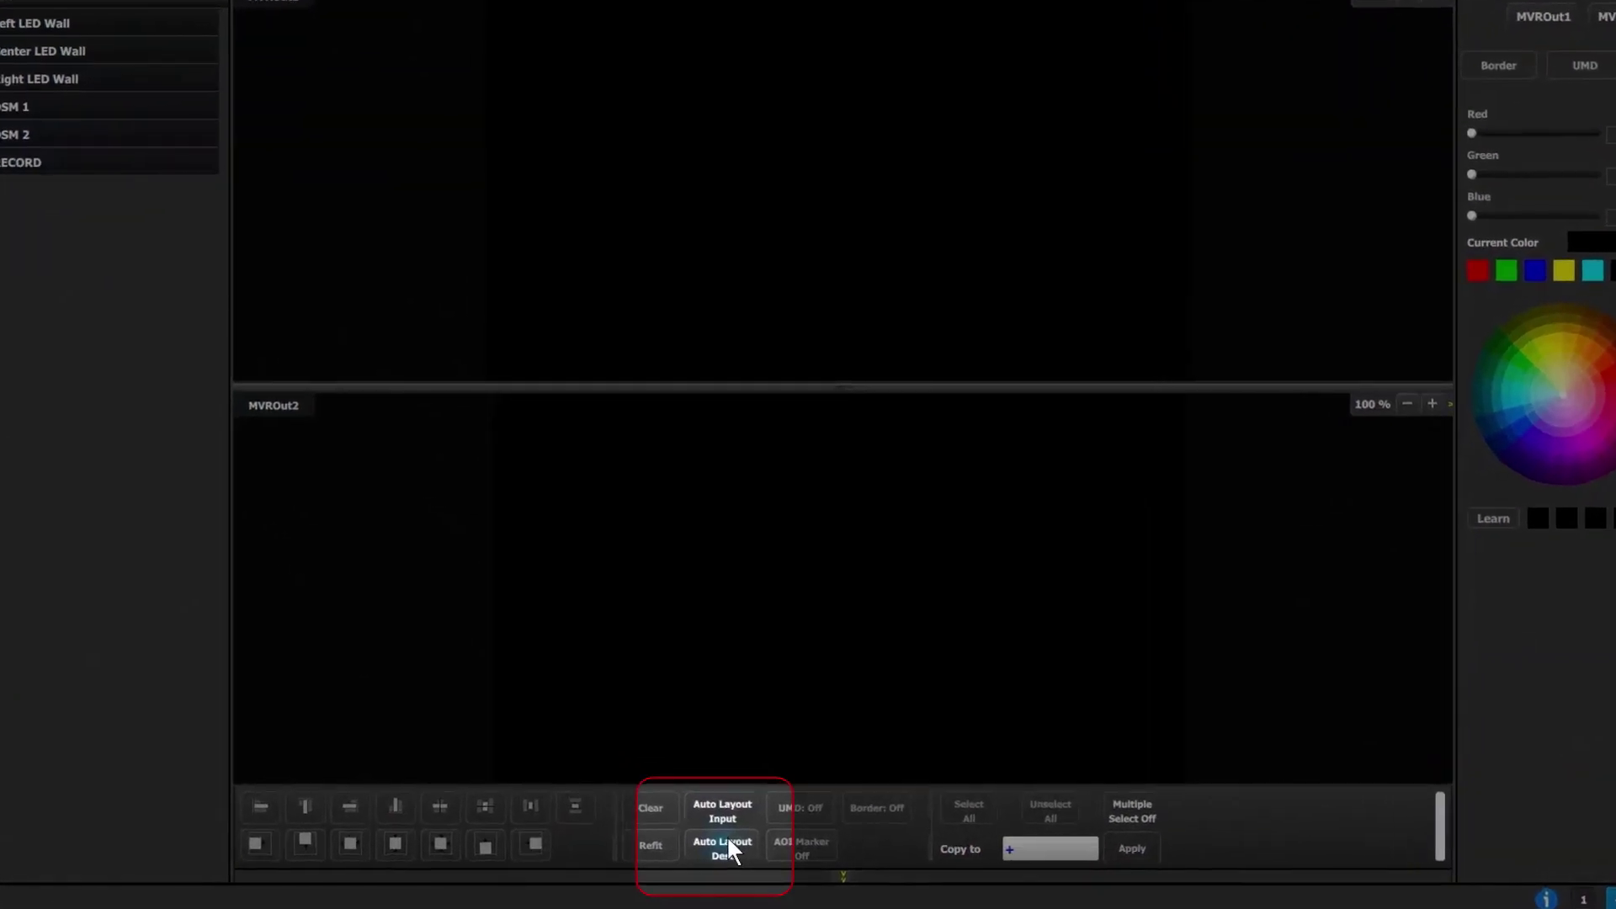
pyautogui.click(725, 835)
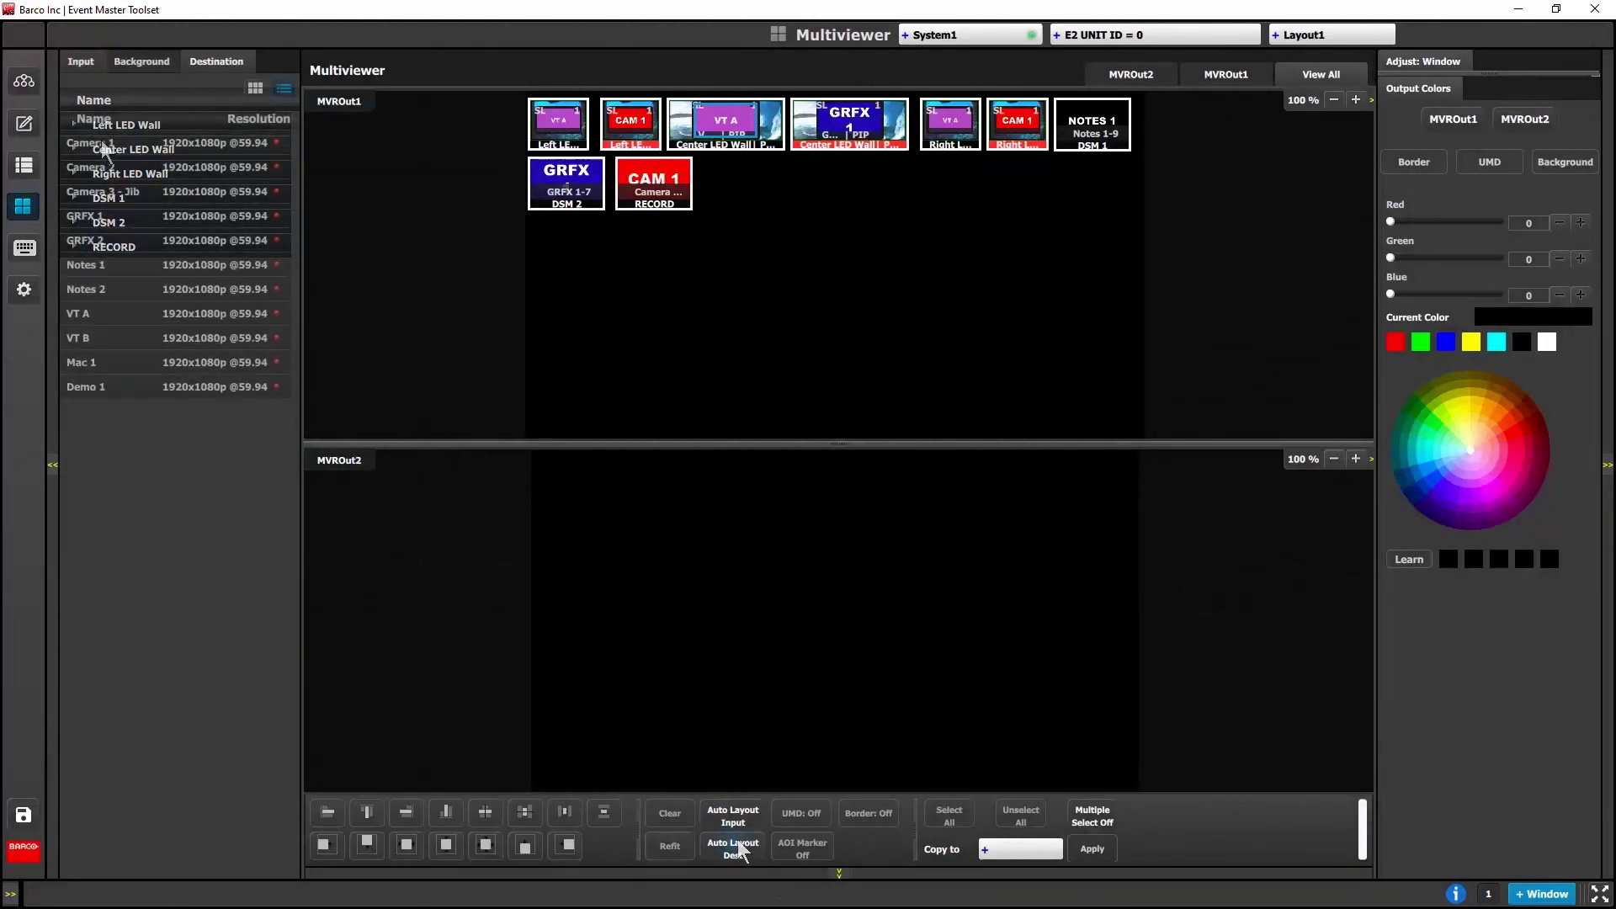
# Step: Place Camera 1, Camera 2 and Camera 3 - Jib tiles side by side in MVROut1
pyautogui.moveTo(90, 142); pyautogui.dragTo(555, 245)
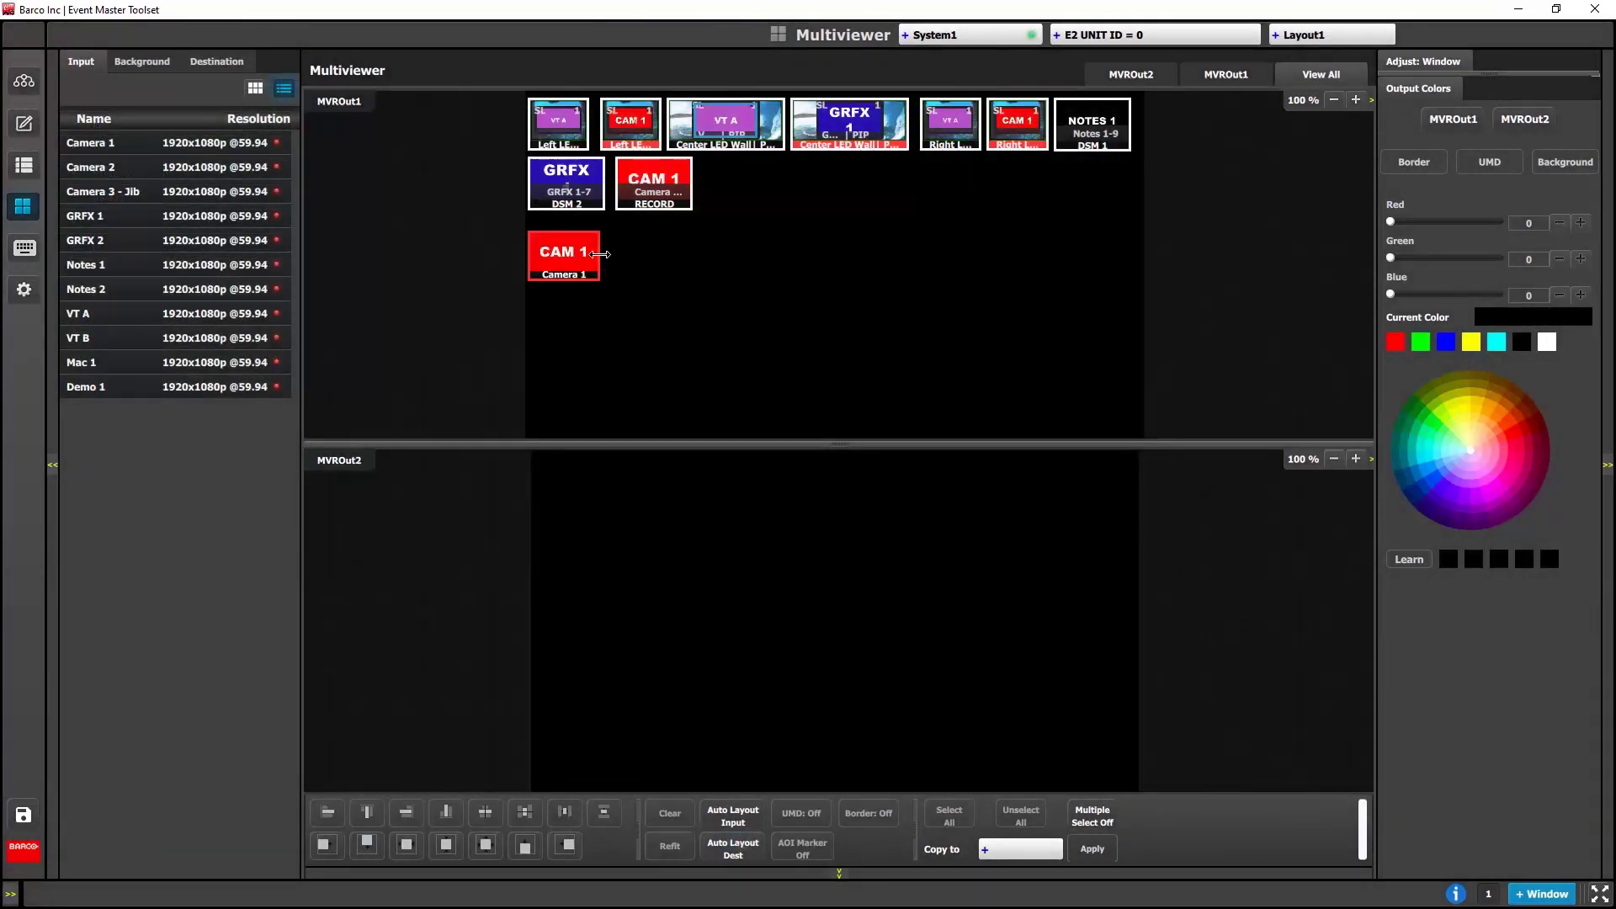
pyautogui.moveTo(682, 289); pyautogui.dragTo(616, 280)
pyautogui.click(1414, 61)
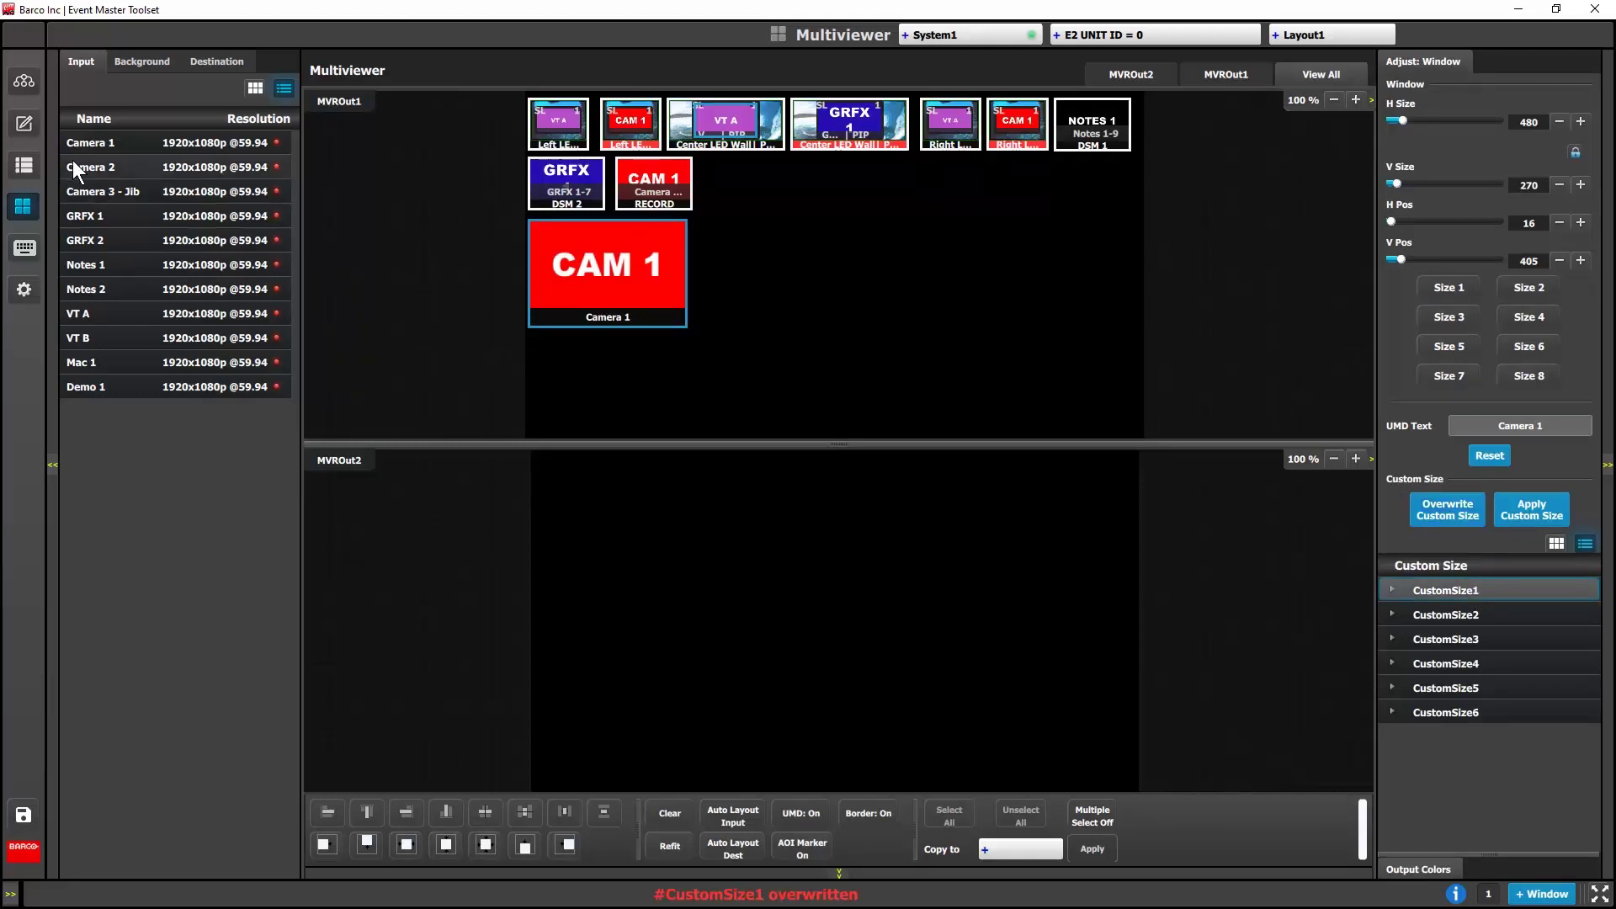
pyautogui.moveTo(72, 162); pyautogui.dragTo(845, 300)
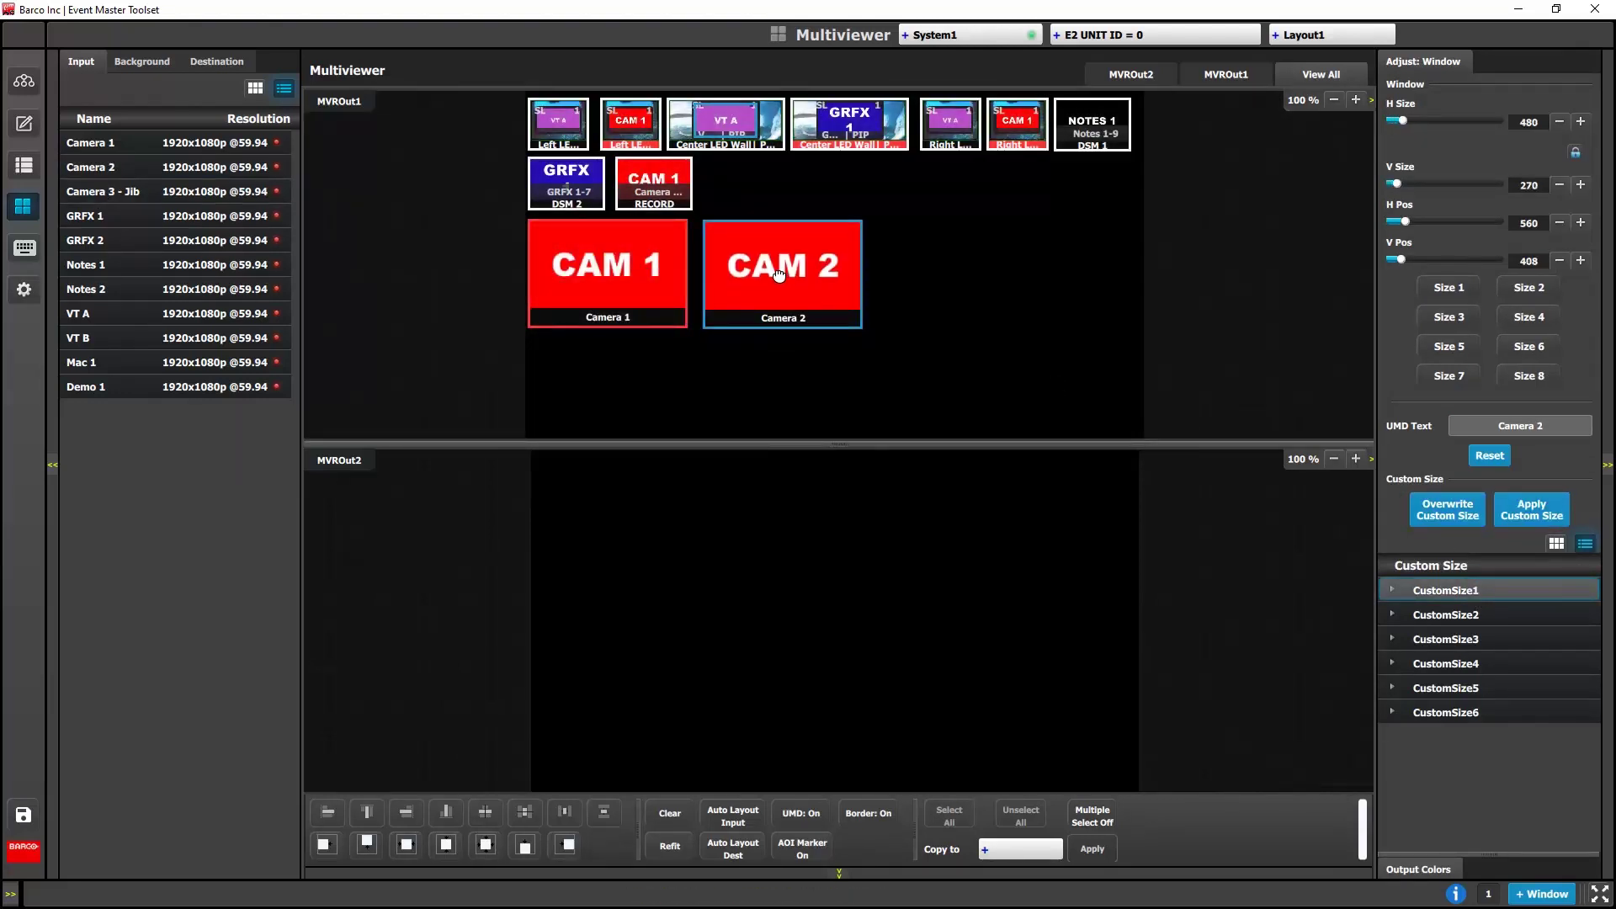
pyautogui.moveTo(110, 188); pyautogui.dragTo(930, 277)
# Step: Add GRFX 1 and GRFX 2 tiles below the cameras, both sized as CustomSize2
pyautogui.moveTo(240, 212); pyautogui.dragTo(604, 371)
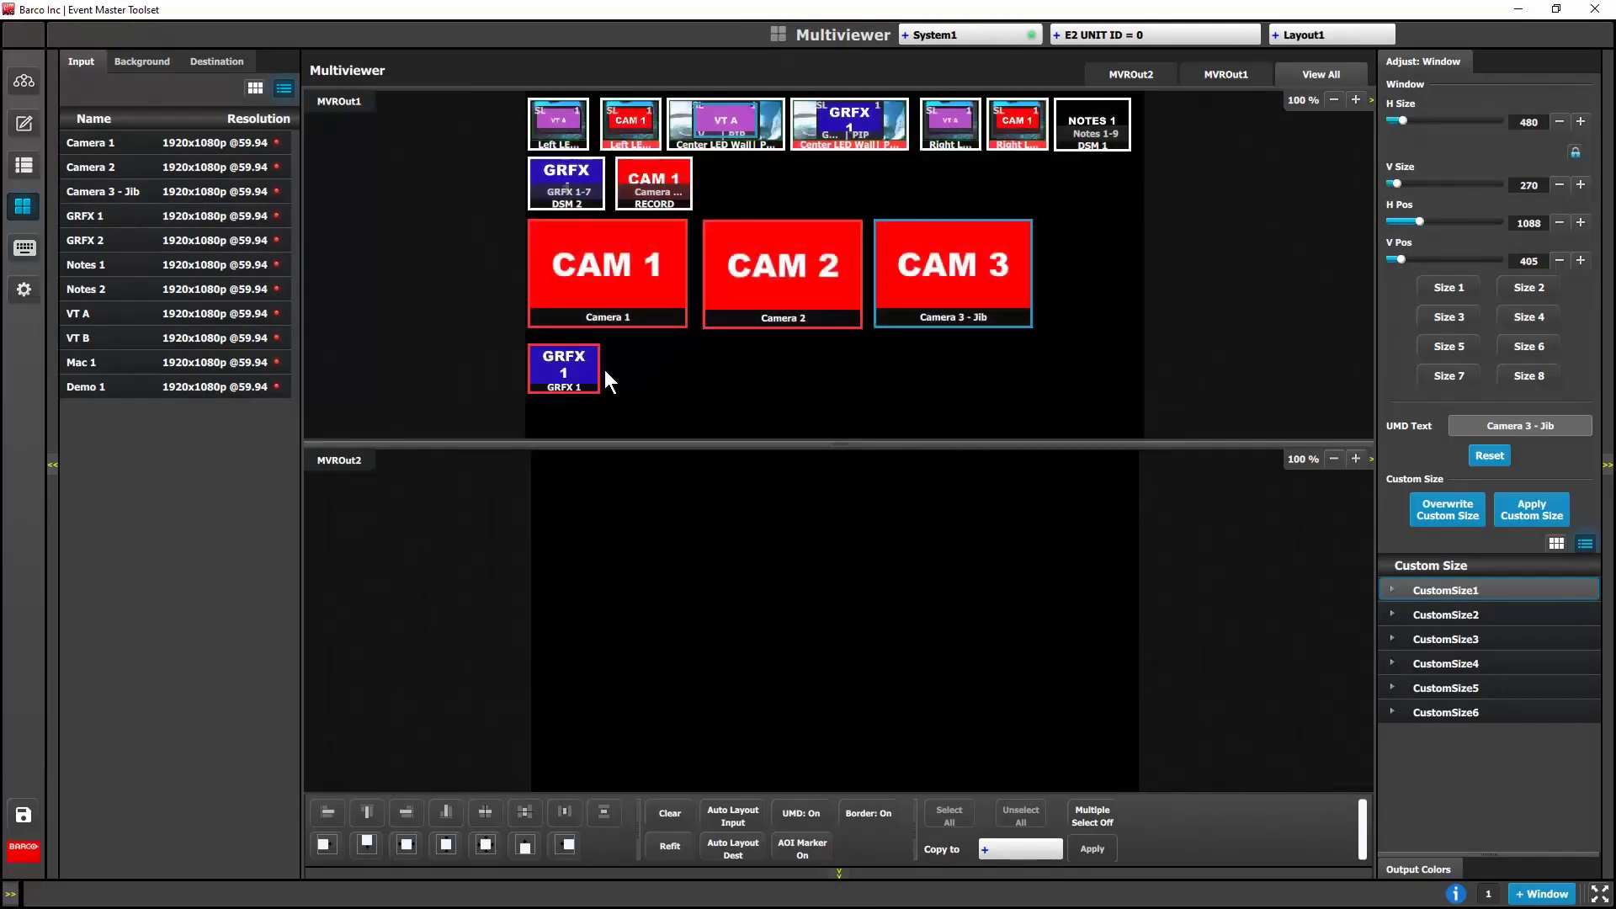
pyautogui.click(1451, 613)
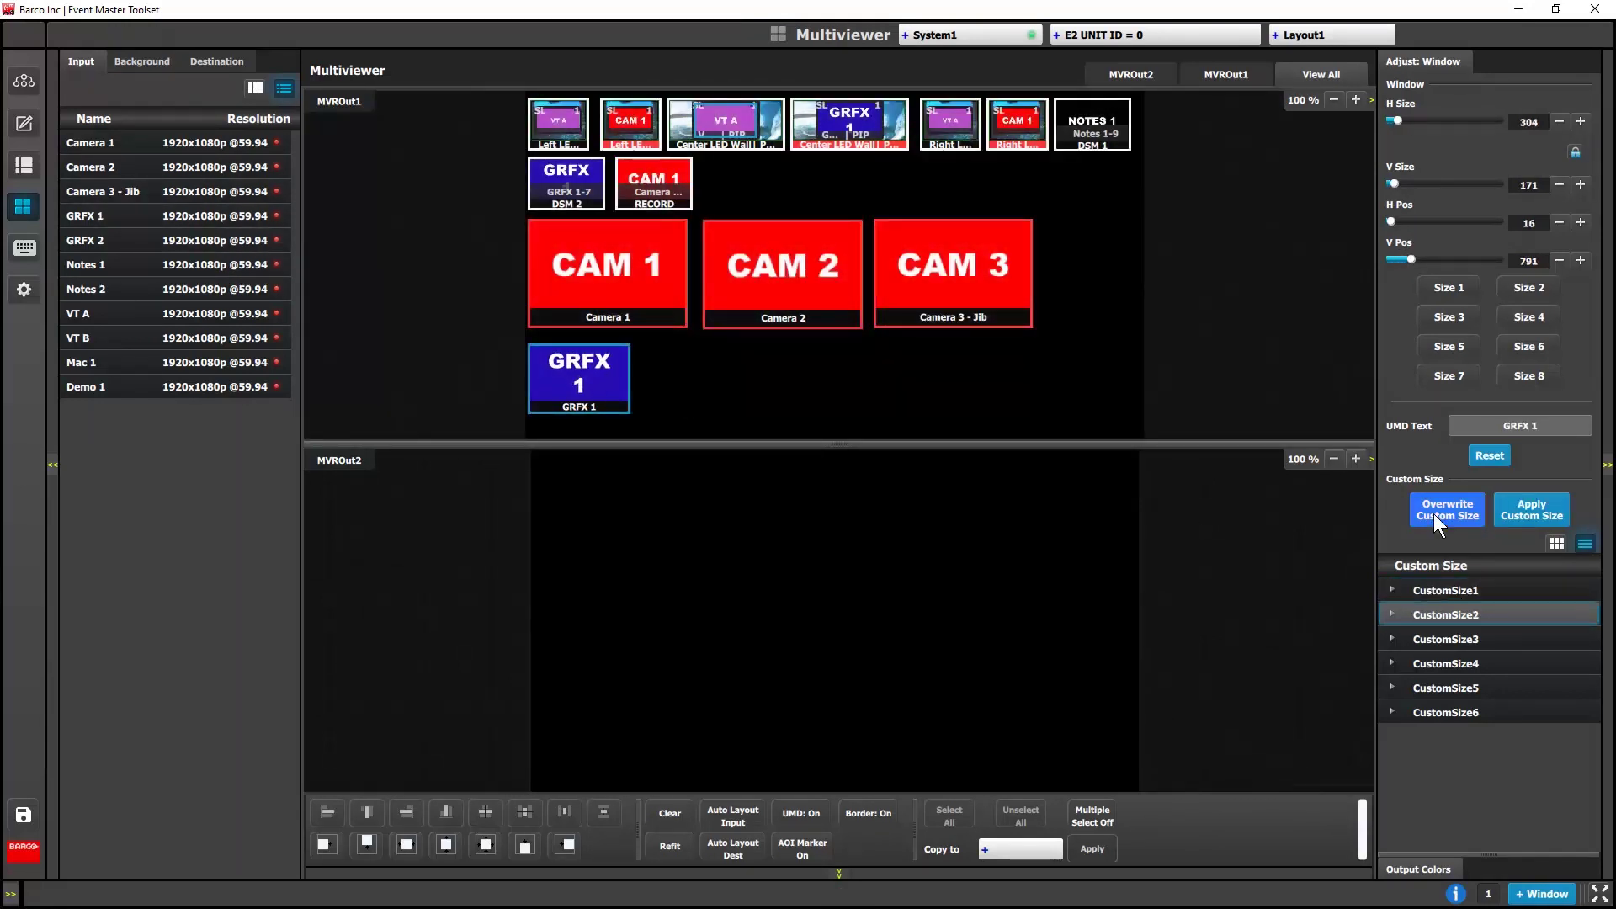
pyautogui.click(1433, 513)
pyautogui.moveTo(126, 241); pyautogui.dragTo(686, 366)
pyautogui.click(1530, 509)
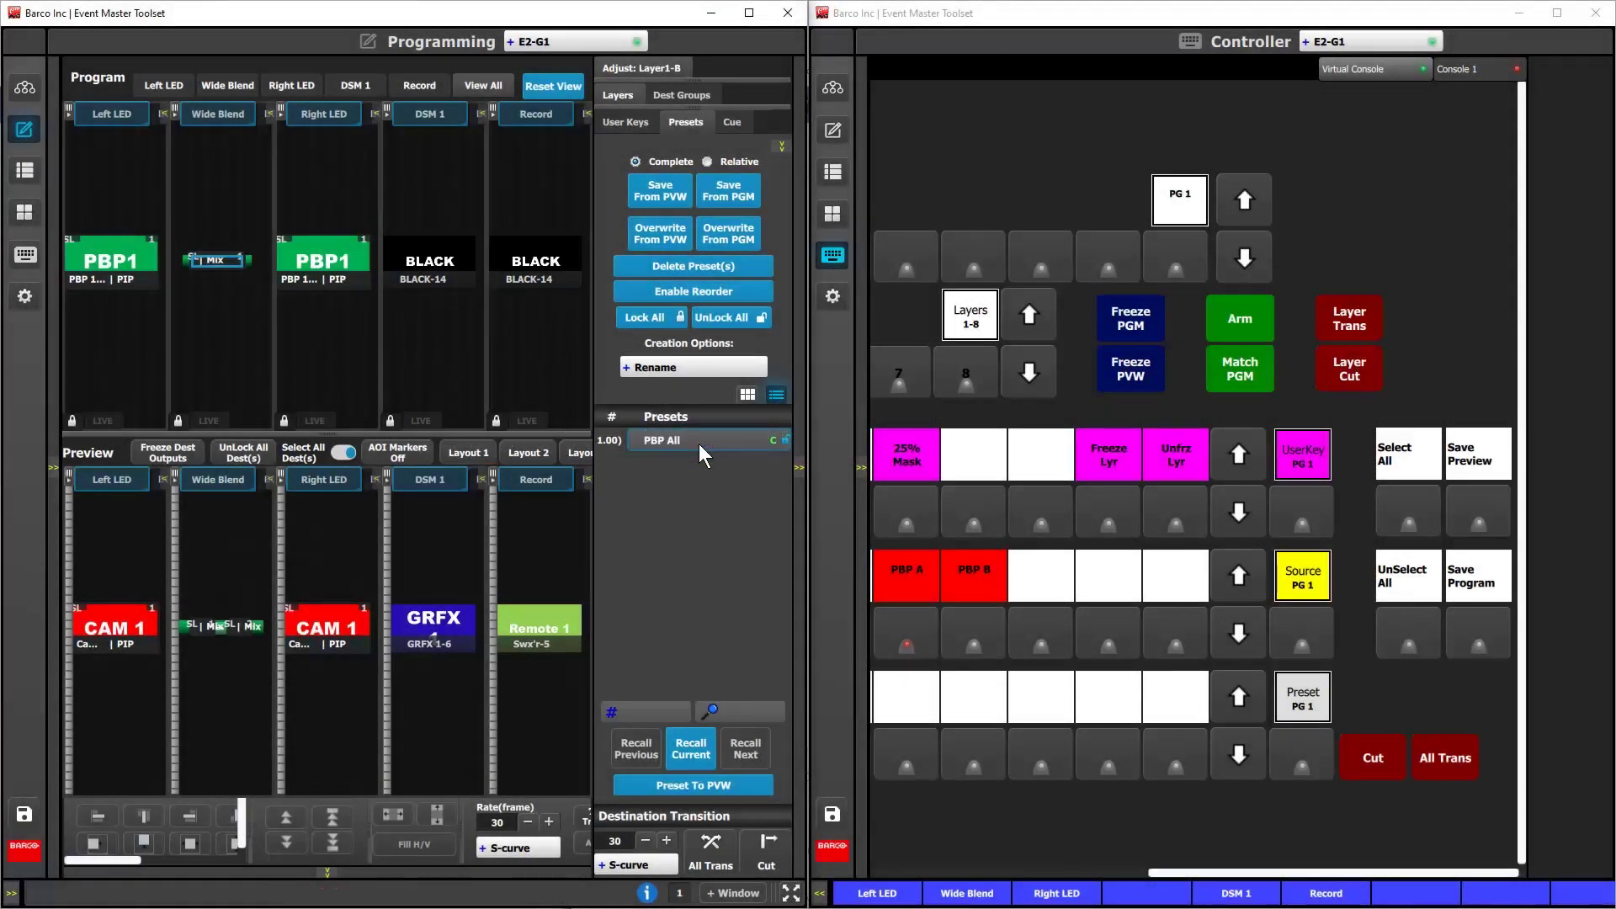
# Step: Save the preview as preset Cam 1 & GFX and map it and PBP All to console keys
pyautogui.click(1473, 503)
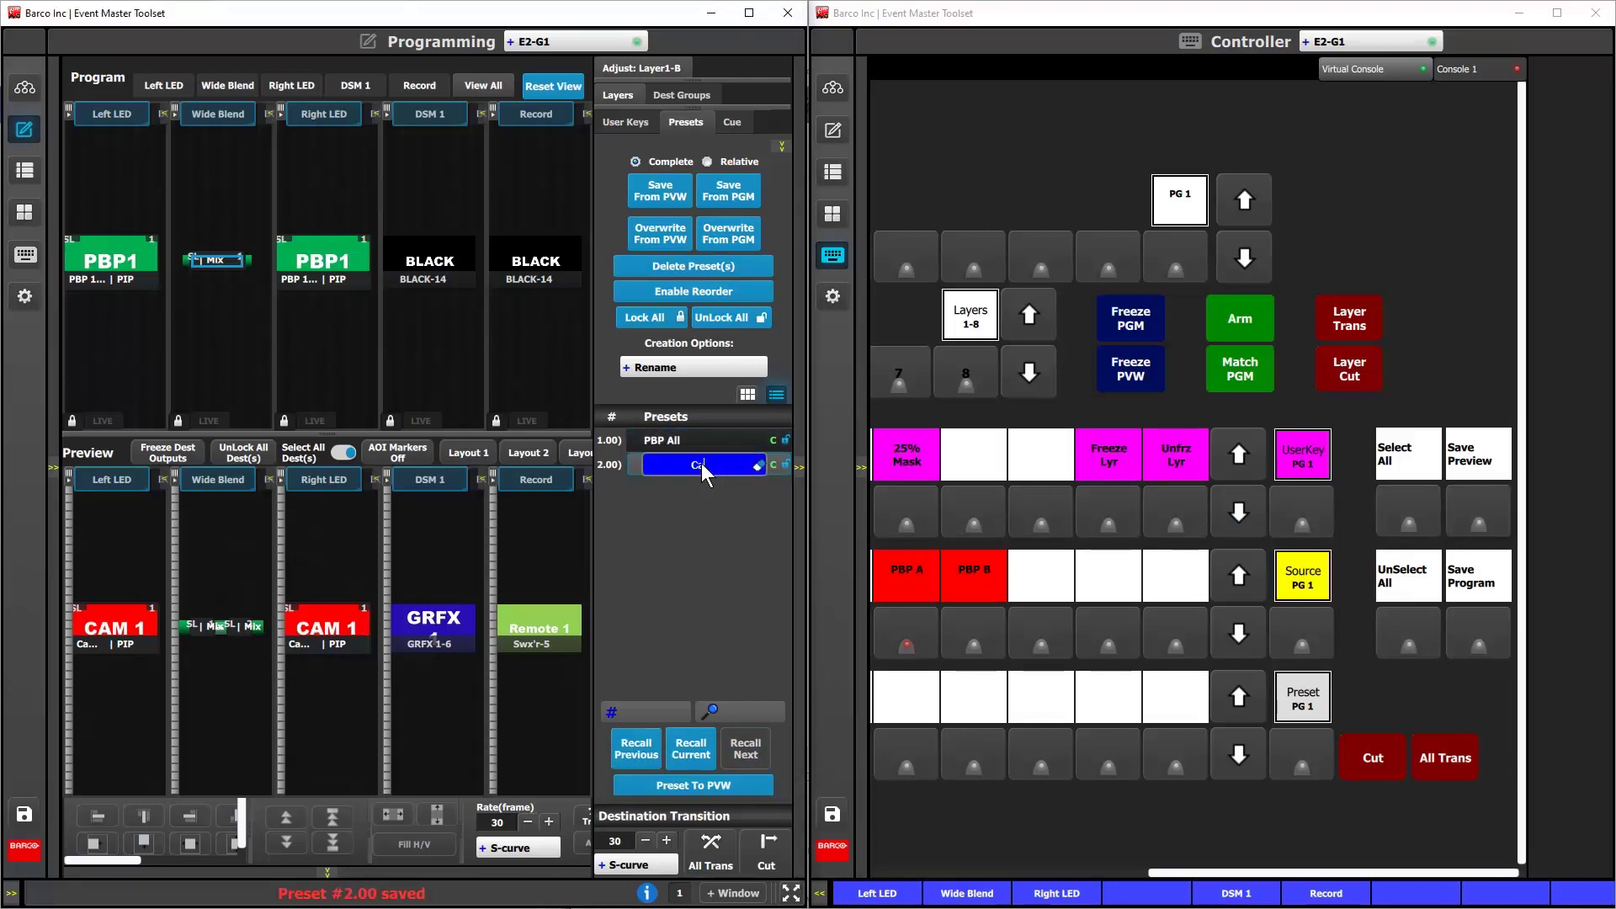
pyautogui.press('Return')
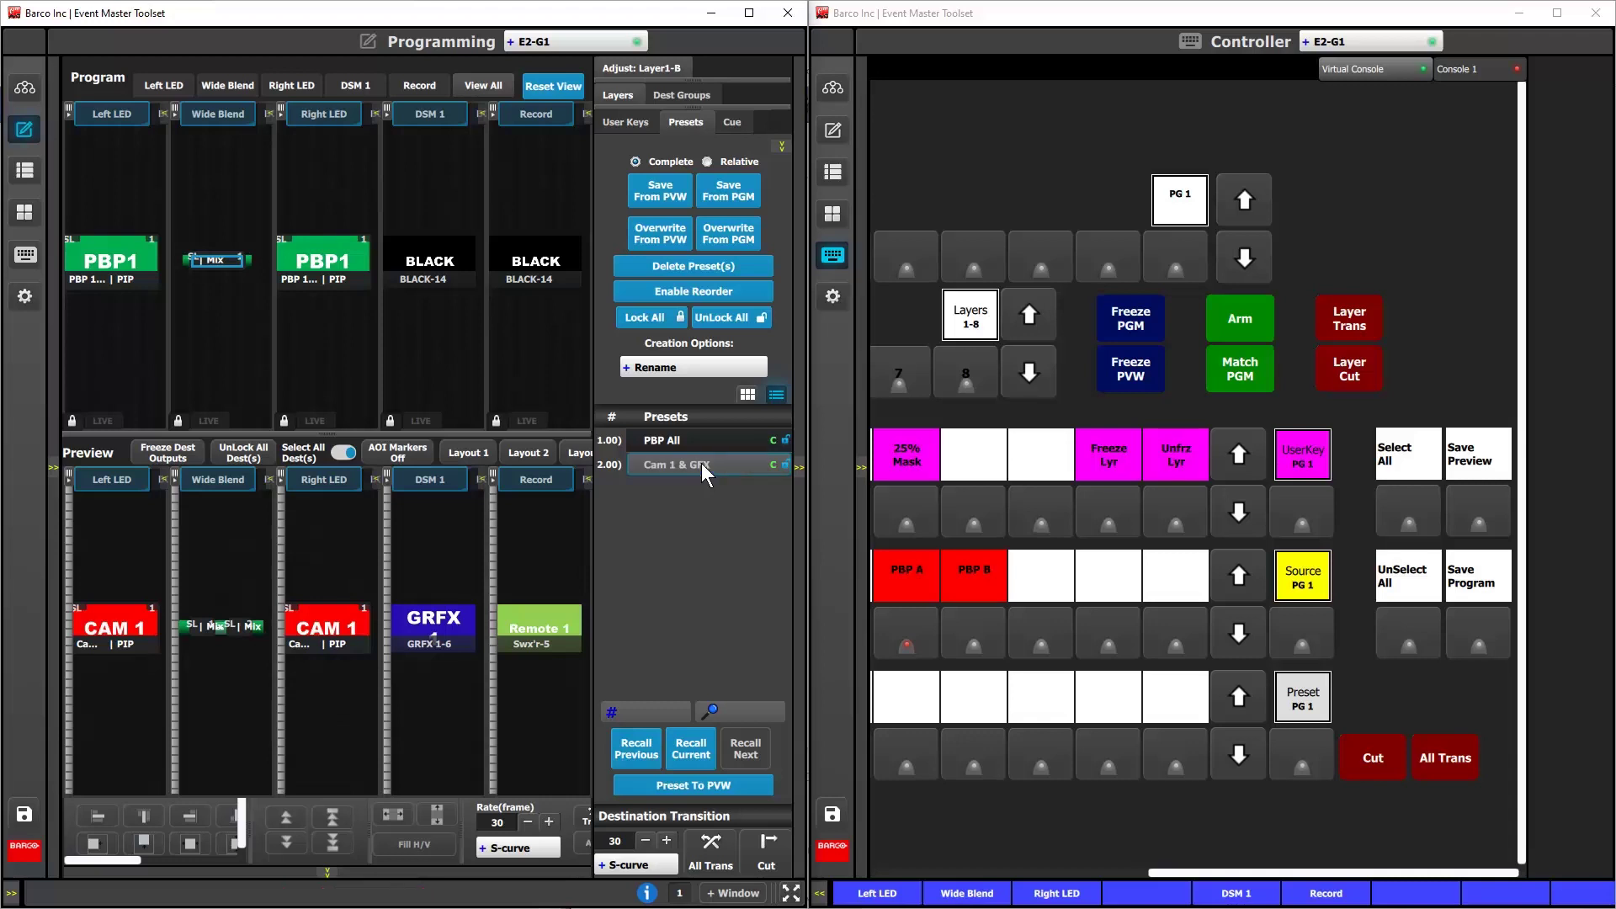
pyautogui.click(862, 469)
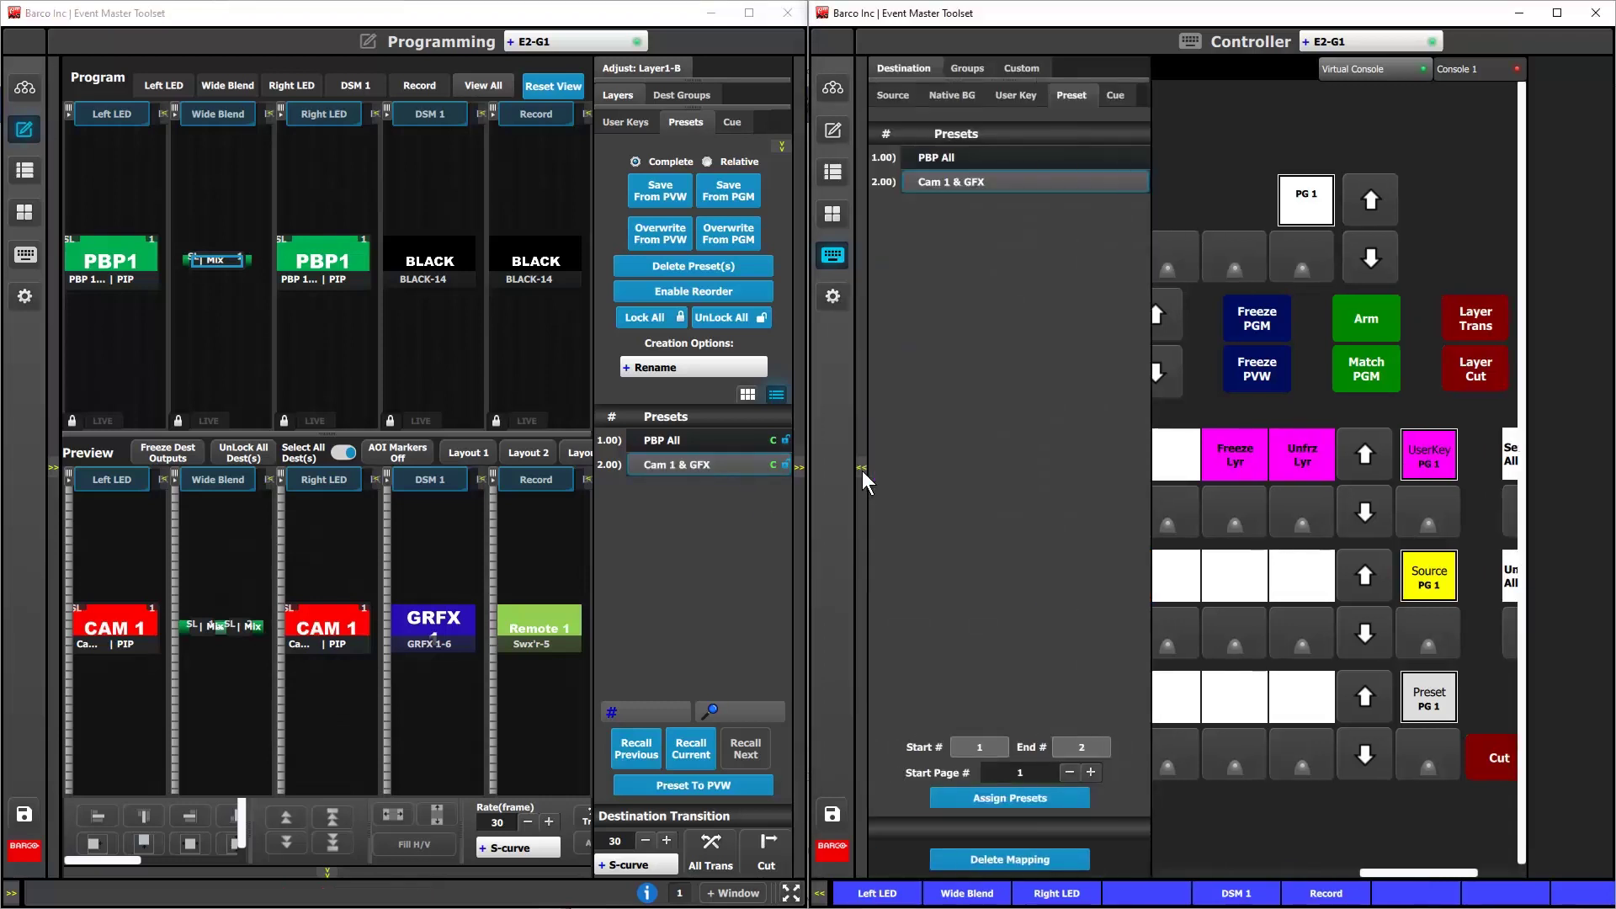
pyautogui.moveTo(1430, 874); pyautogui.dragTo(1172, 855)
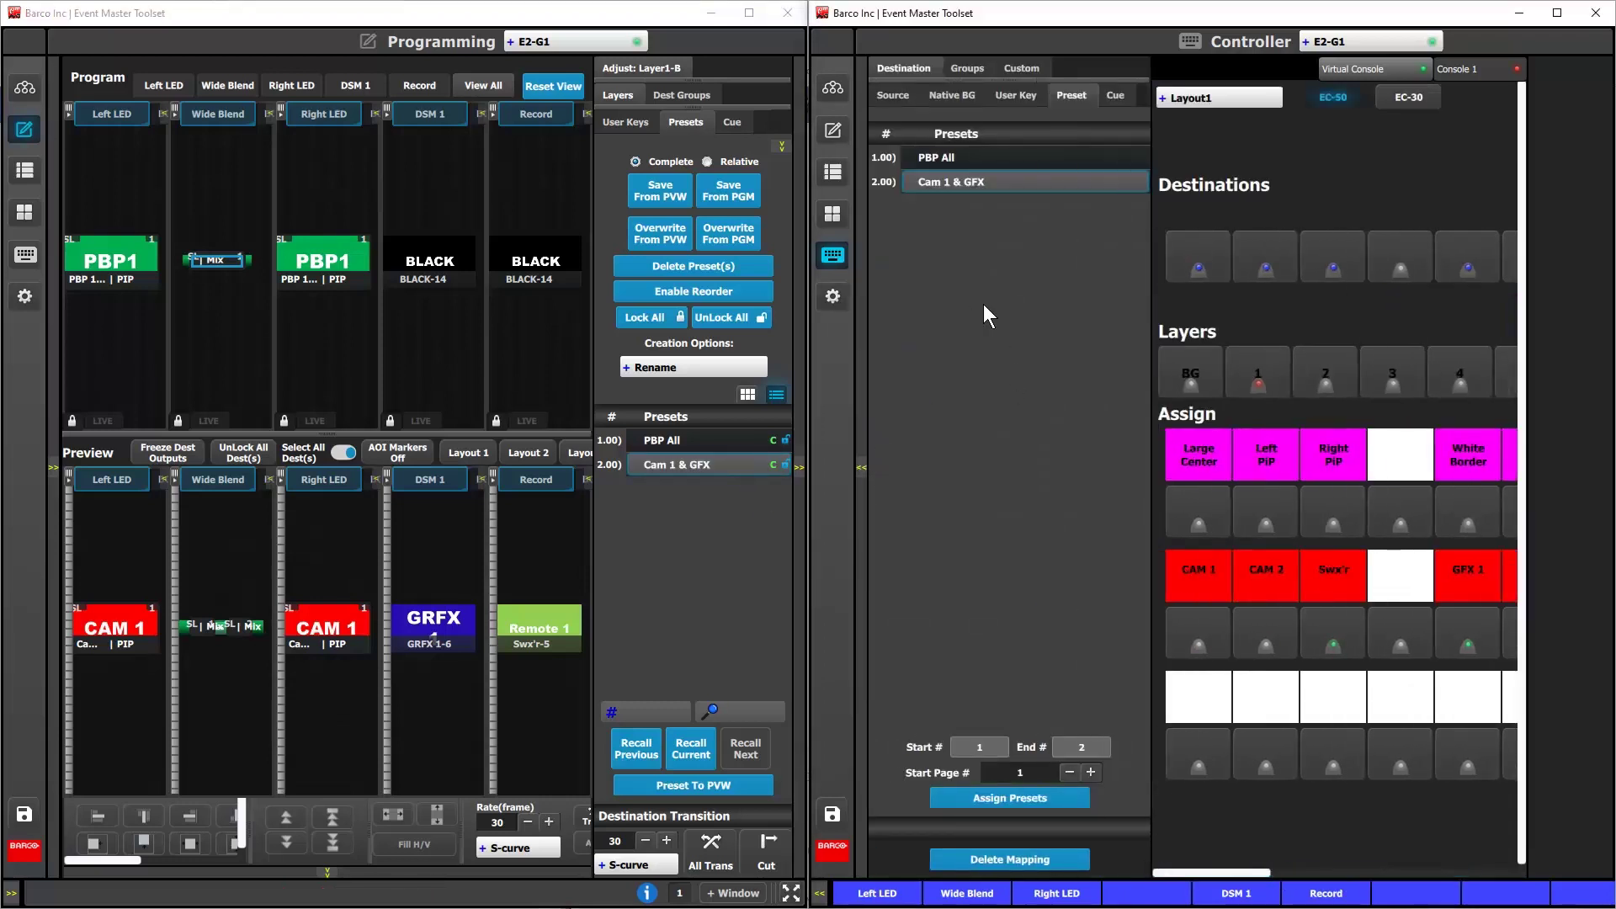
pyautogui.moveTo(935, 157); pyautogui.dragTo(1210, 756)
pyautogui.moveTo(942, 195); pyautogui.dragTo(1250, 730)
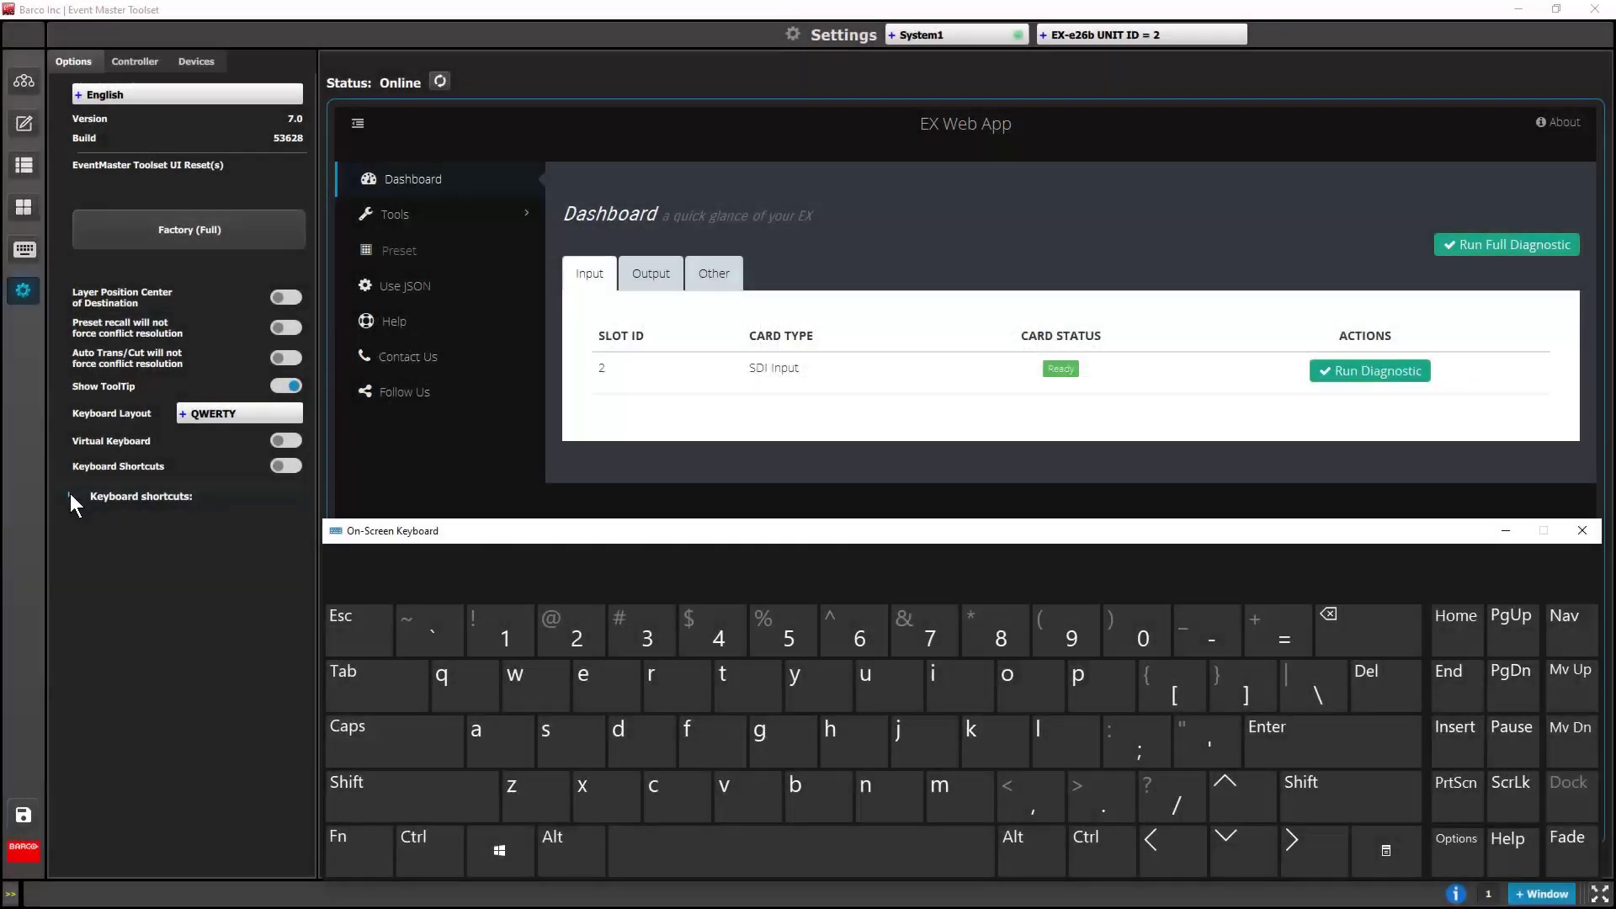
# Step: Review the keyboard shortcut list, including C for Layer Position Center Of Dest, then go to Programming
pyautogui.click(71, 496)
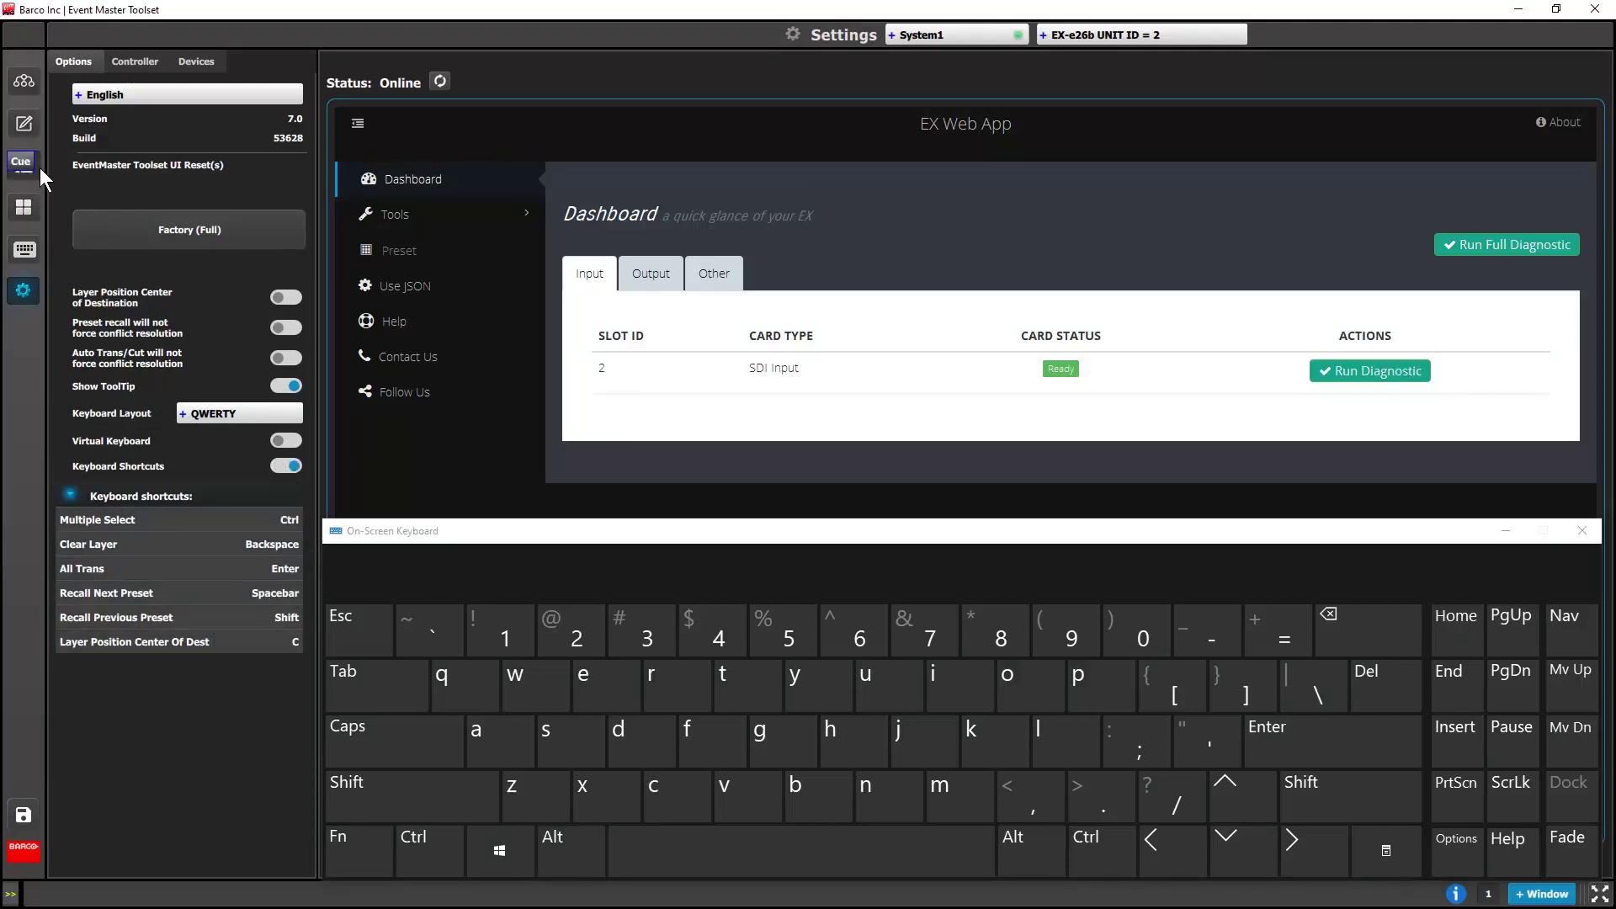
pyautogui.click(30, 133)
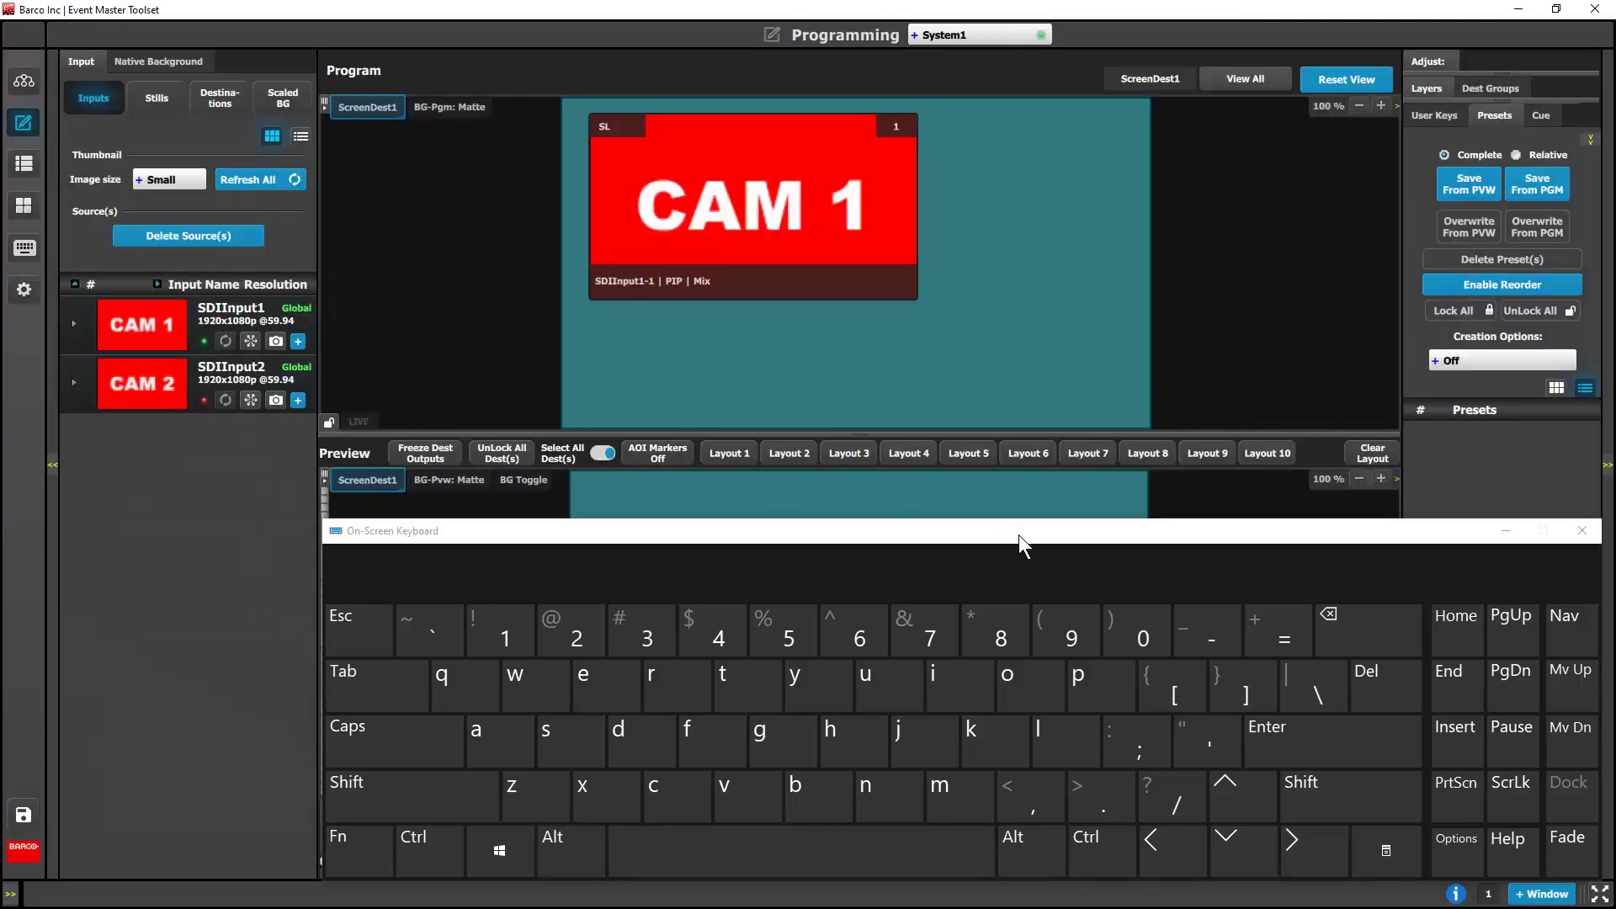
# Step: Centre the CAM 2 layer with shortcut C so its Window Adjustment horizontal and vertical positions read 0
pyautogui.moveTo(997, 524); pyautogui.dragTo(731, 175)
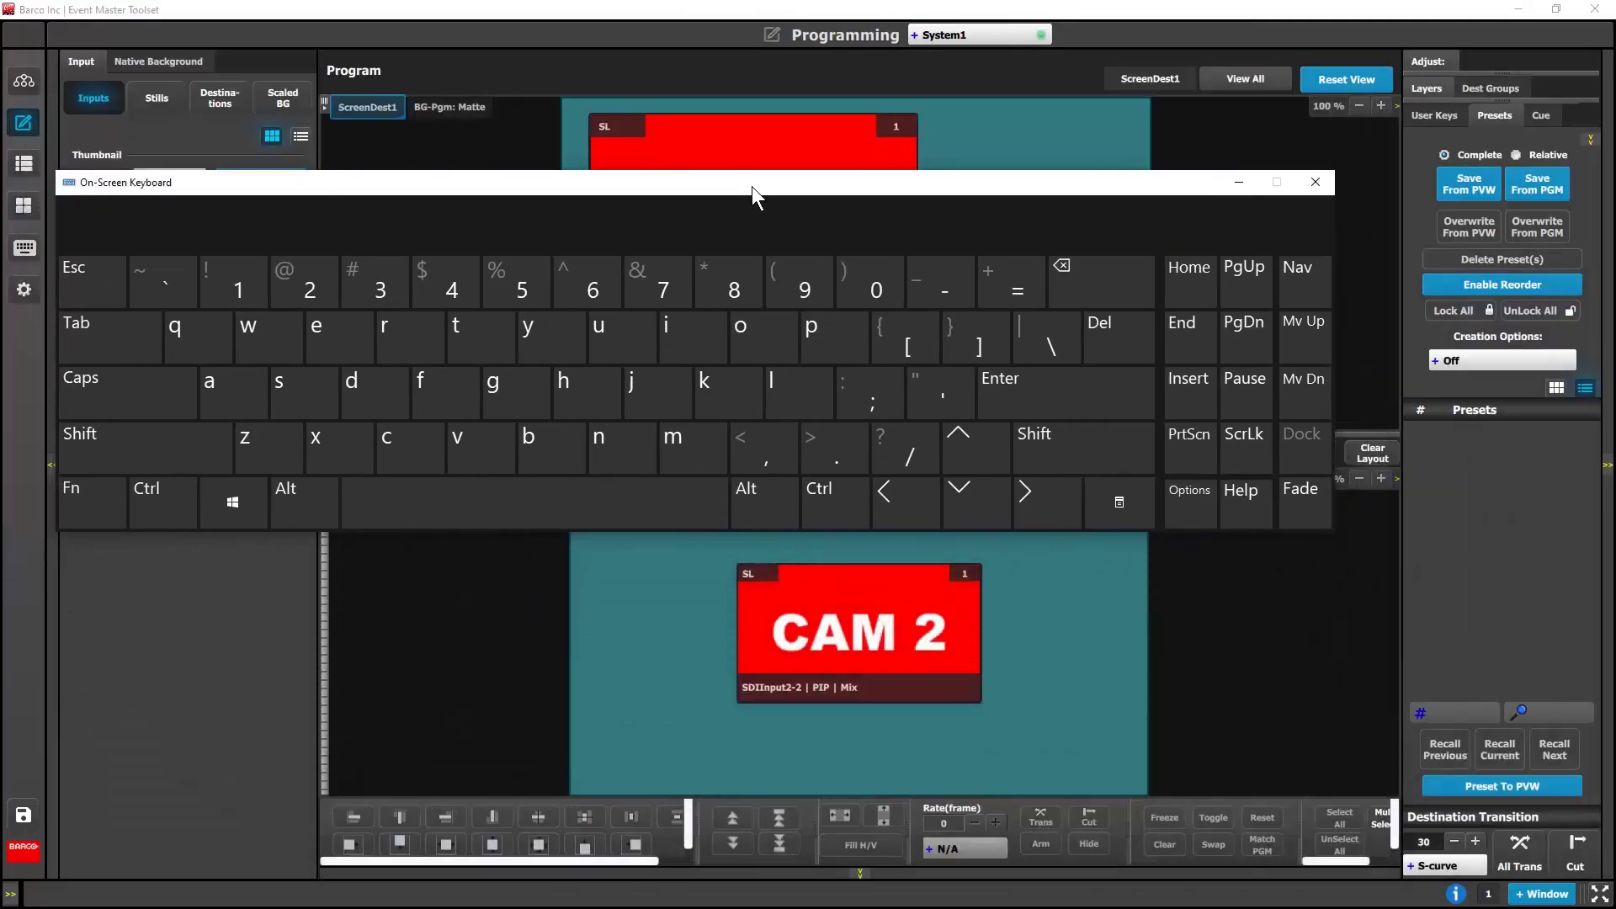
pyautogui.click(912, 612)
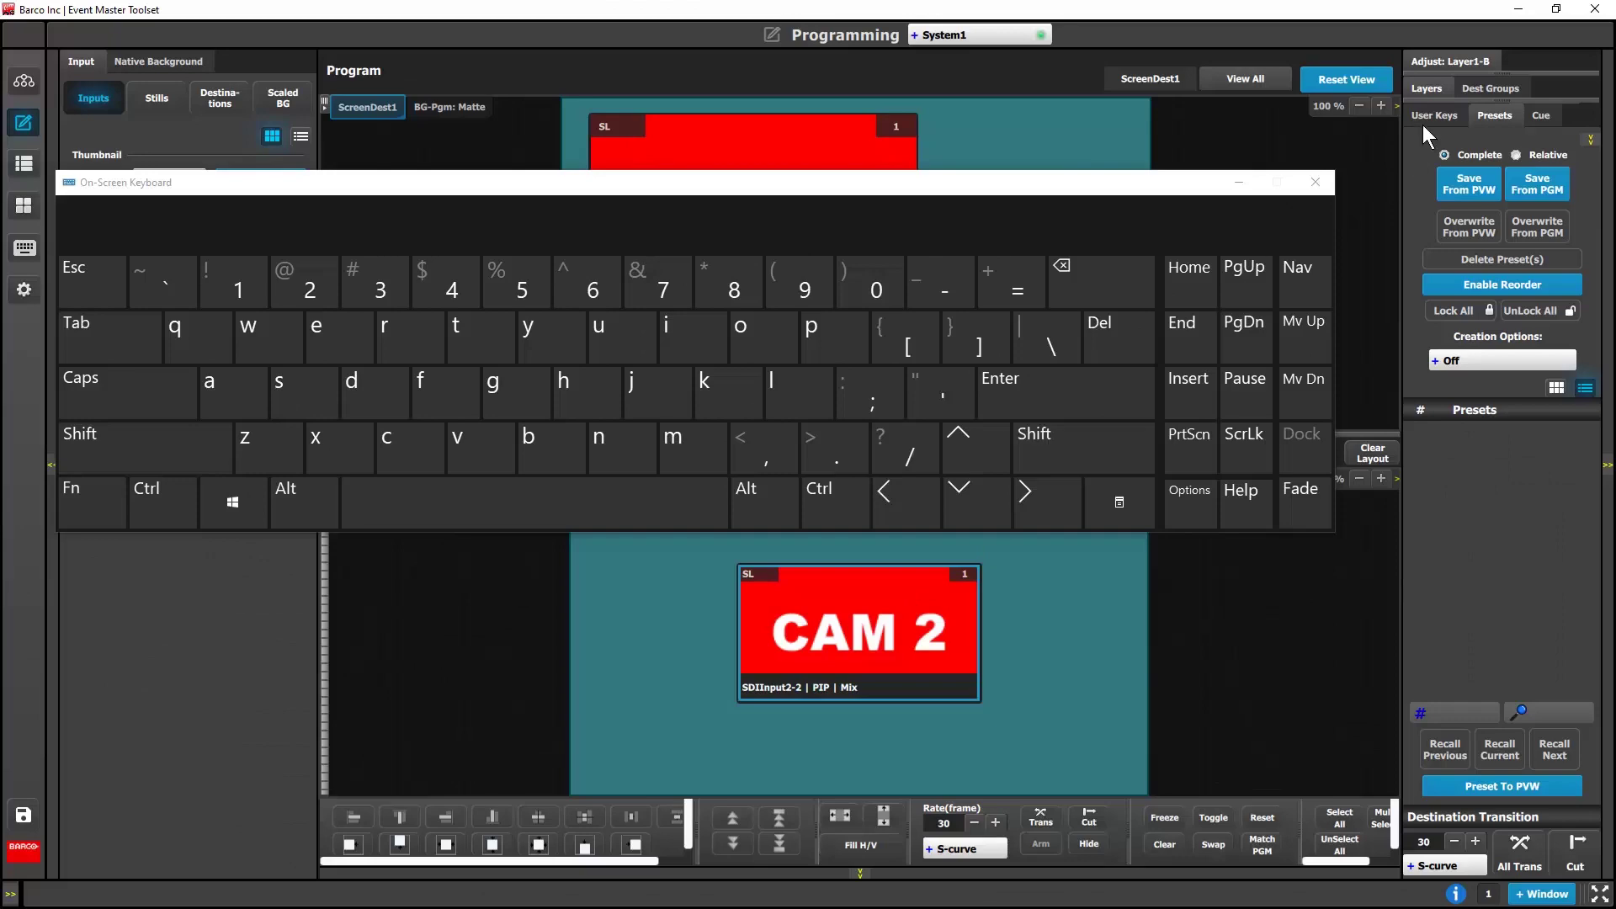
pyautogui.click(1449, 59)
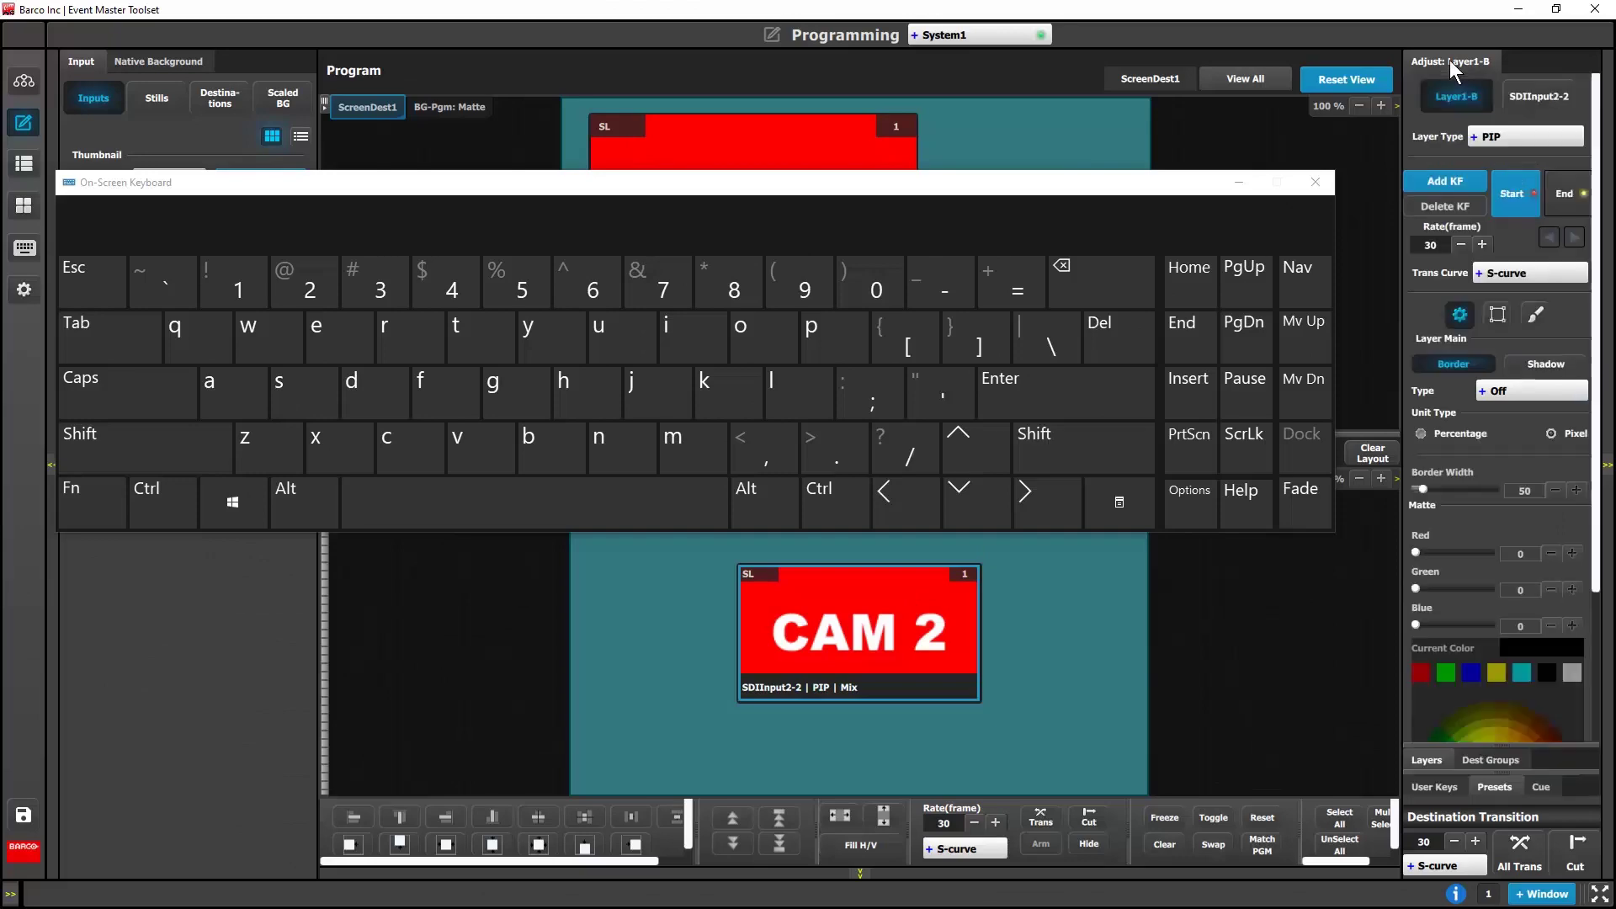
pyautogui.click(1493, 314)
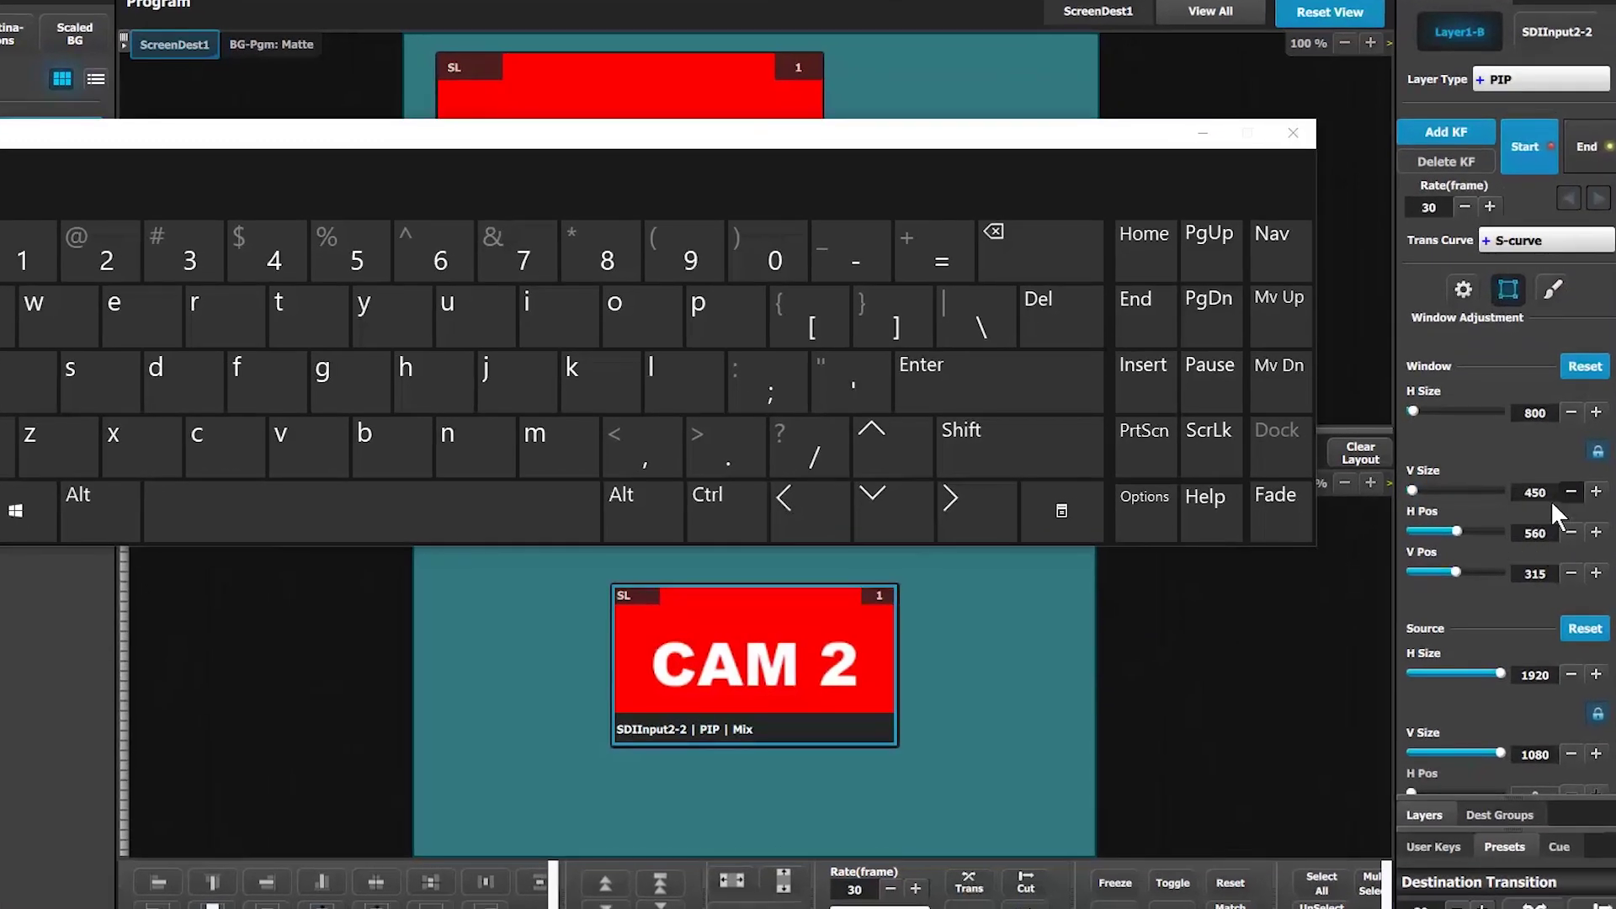
pyautogui.click(246, 460)
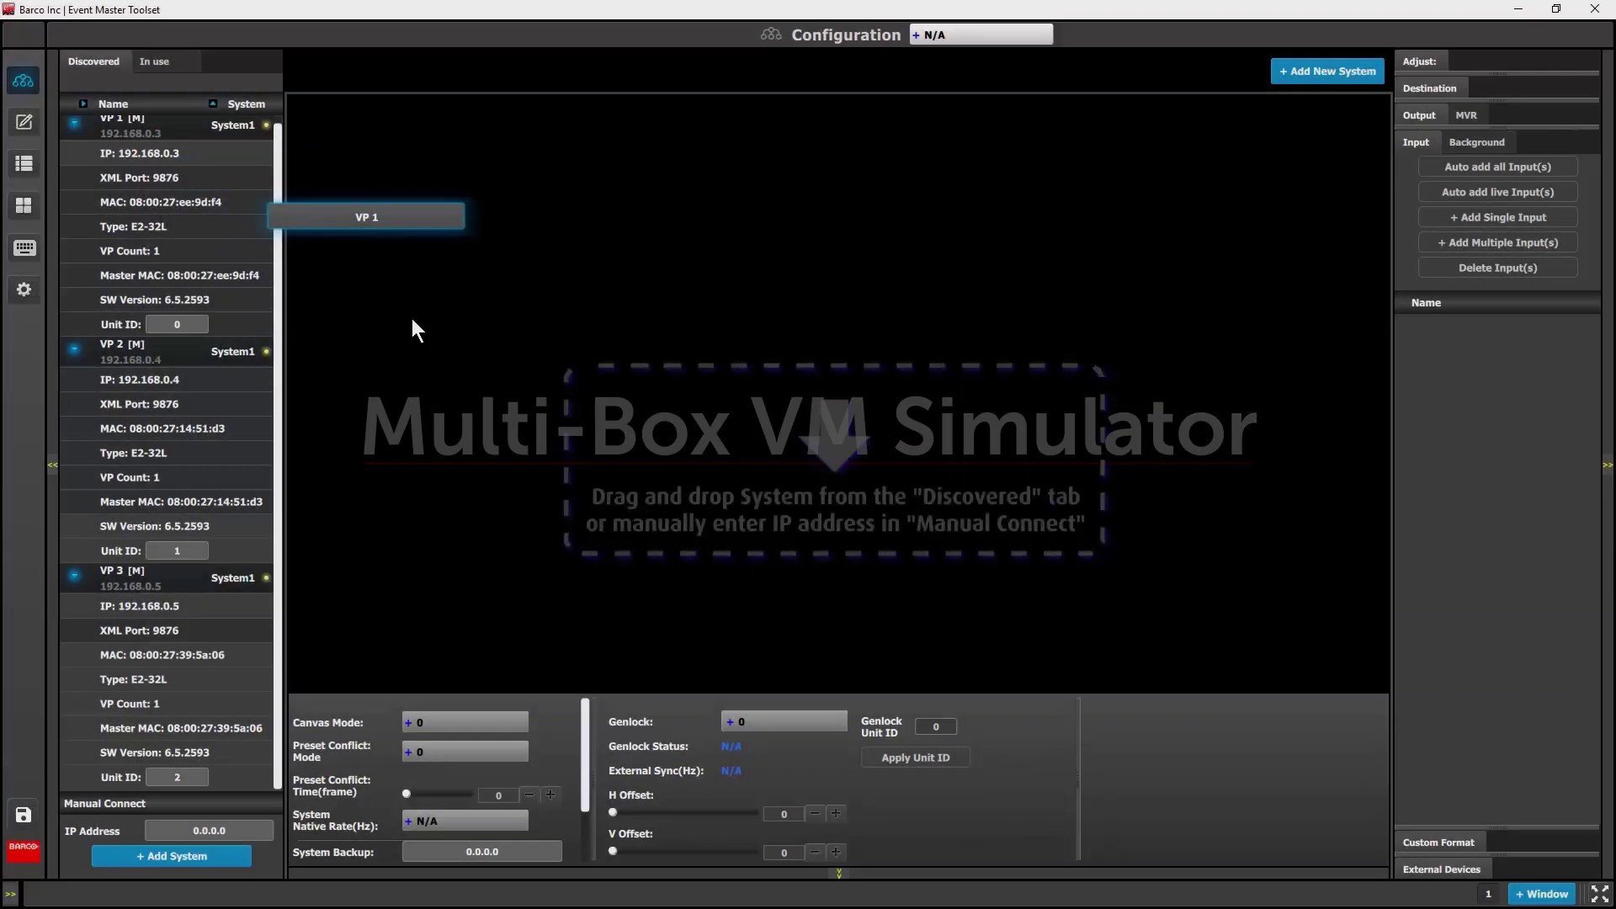
# Step: Make VP 1 the System1 master and add VP 3 as its slave with unit ID 2
pyautogui.moveTo(415, 331); pyautogui.dragTo(672, 453)
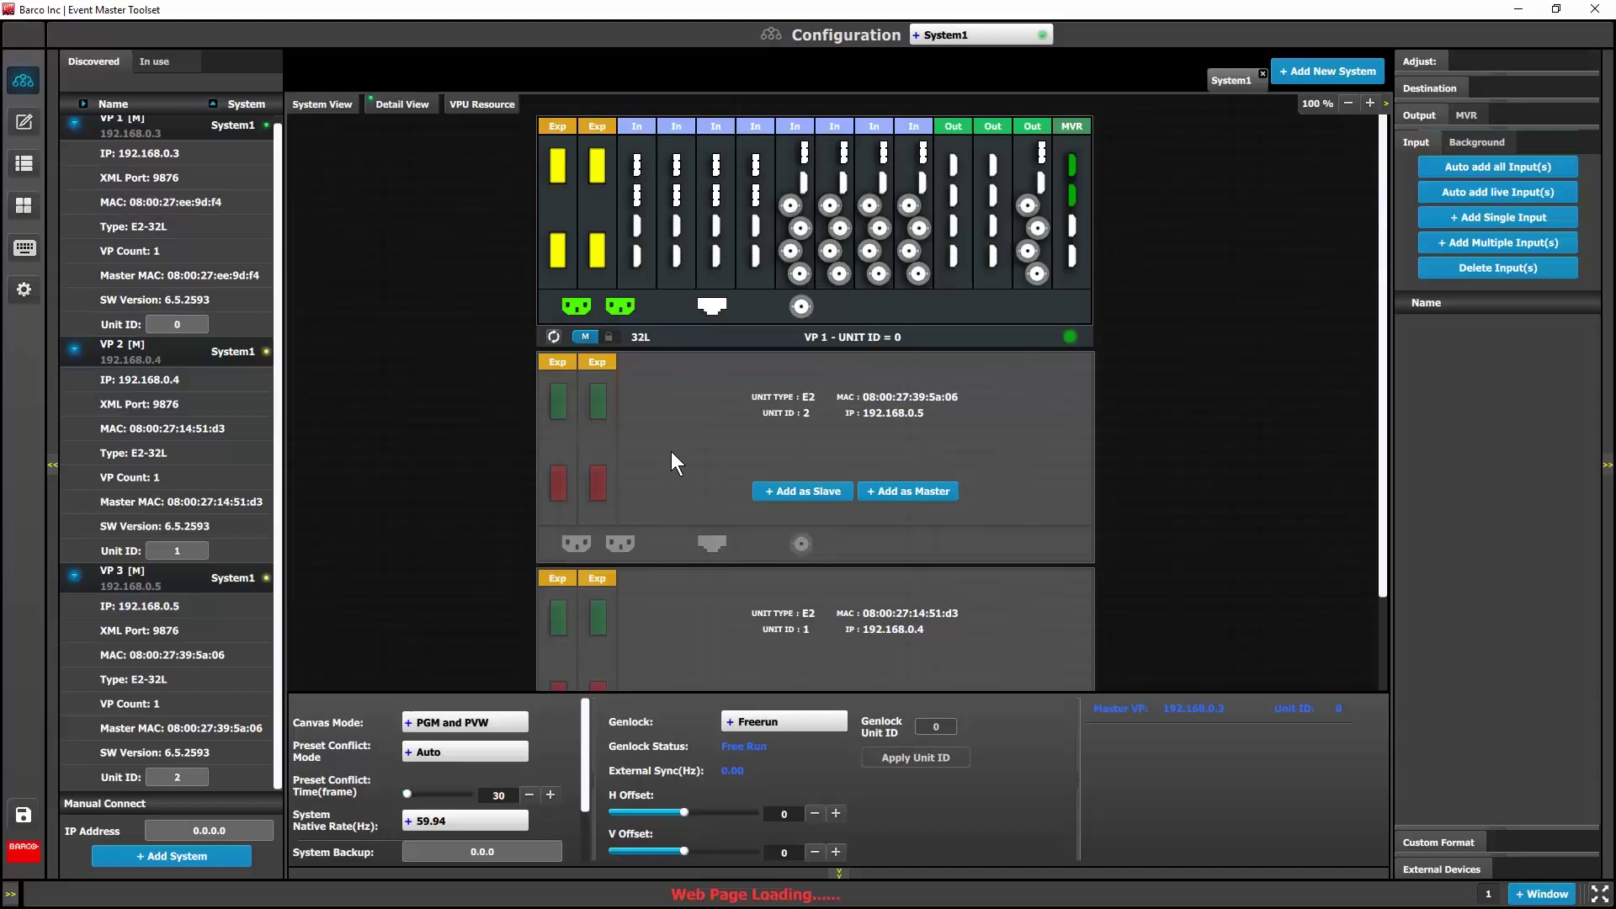
pyautogui.click(815, 492)
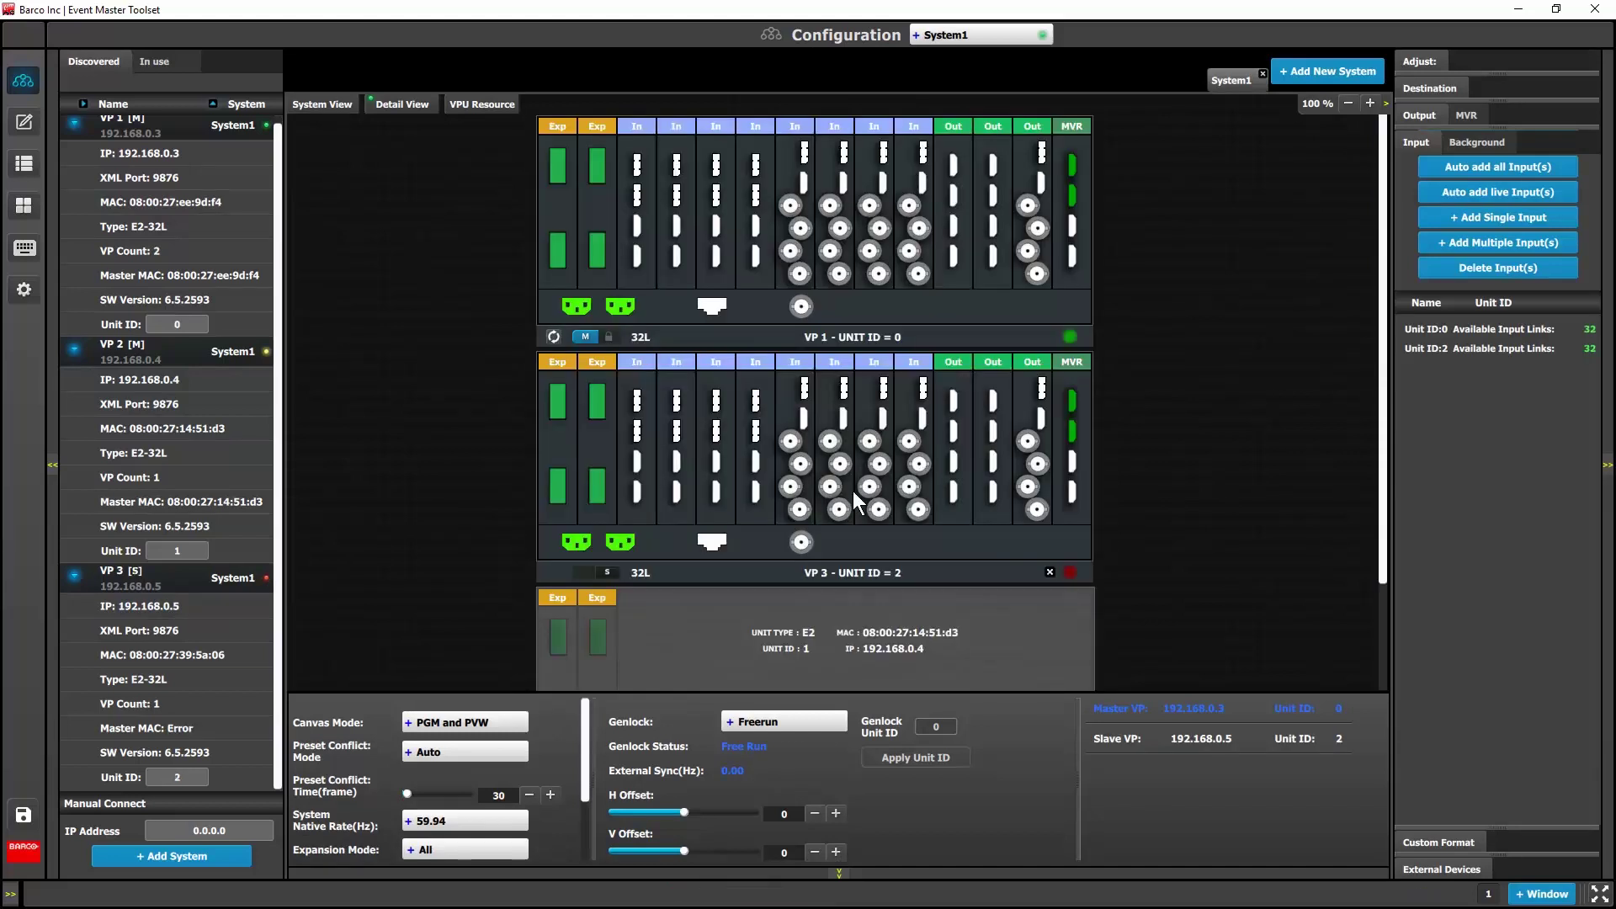
pyautogui.moveTo(1386, 451); pyautogui.dragTo(1366, 587)
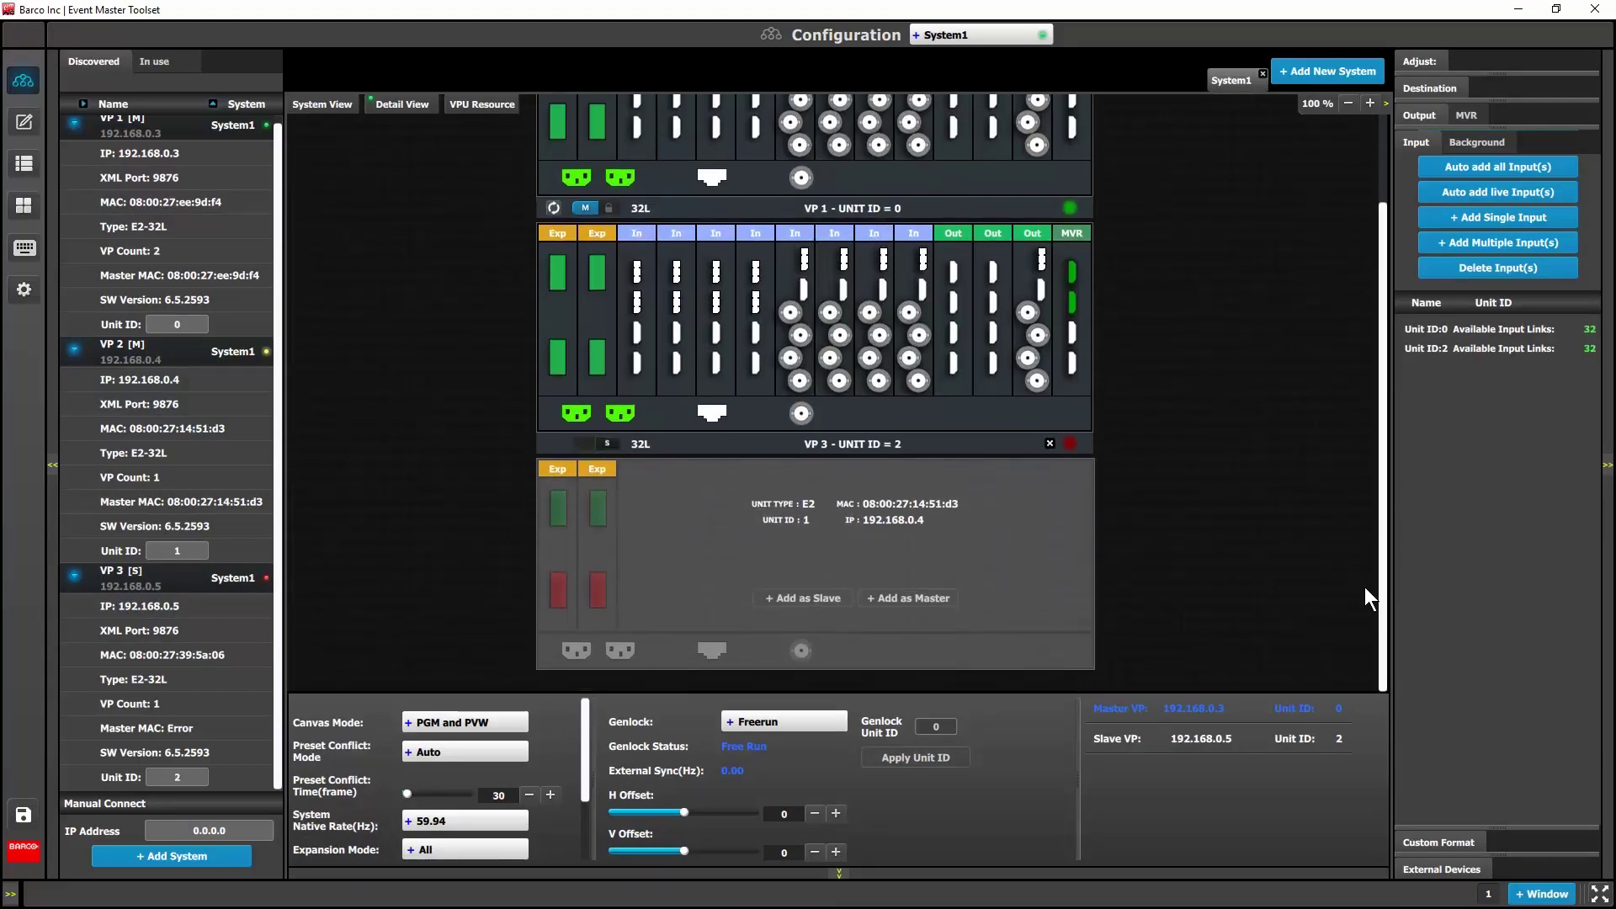